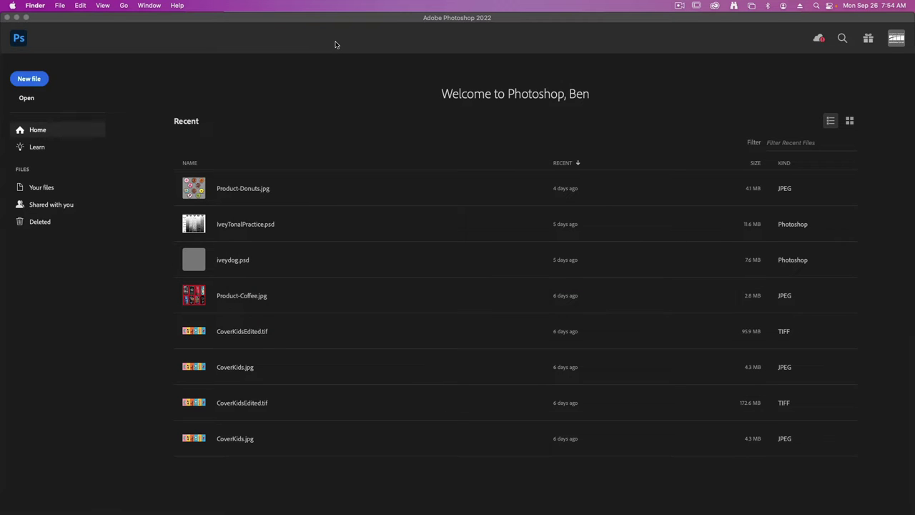
- Select the Brush Tool from the painting tools and reset its tool settings to defaults
key(v)
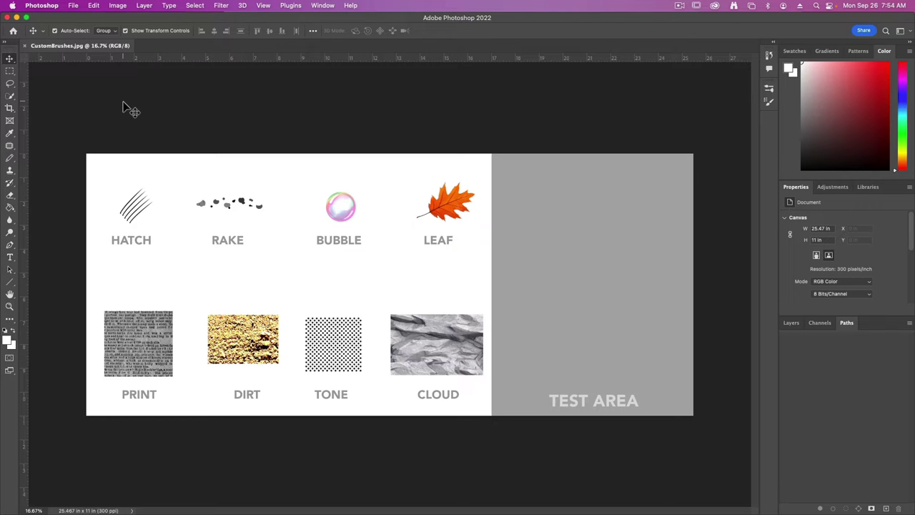
click(10, 160)
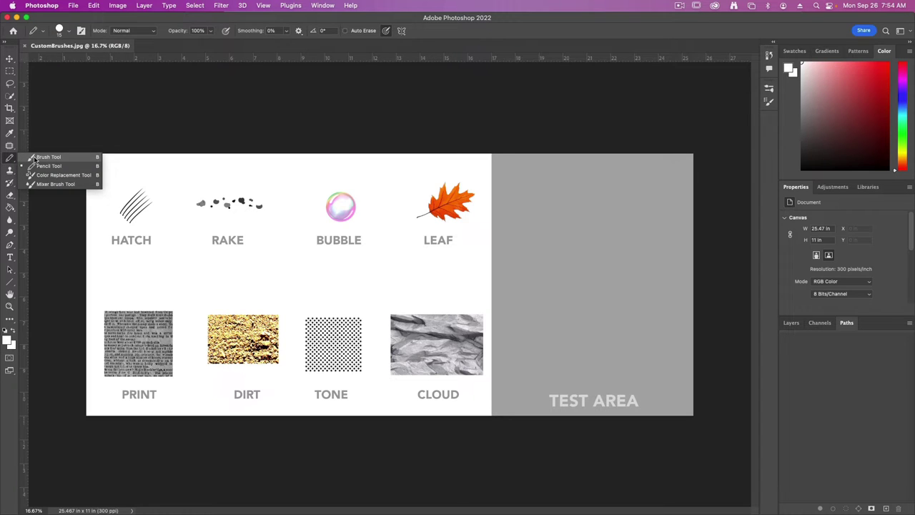
click(34, 157)
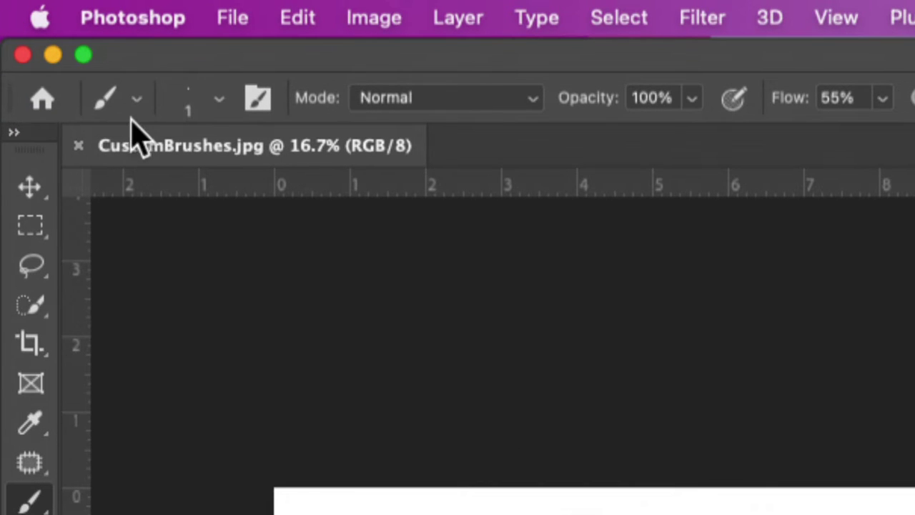
click(137, 100)
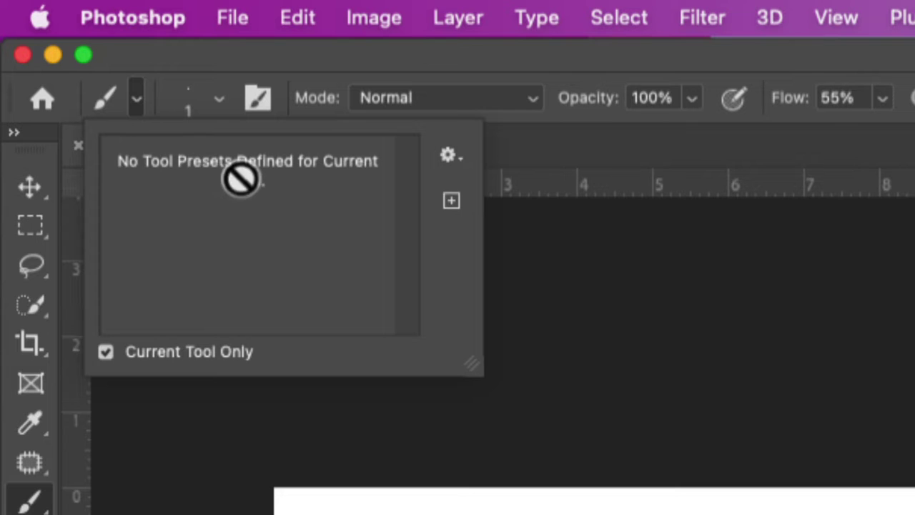
click(450, 157)
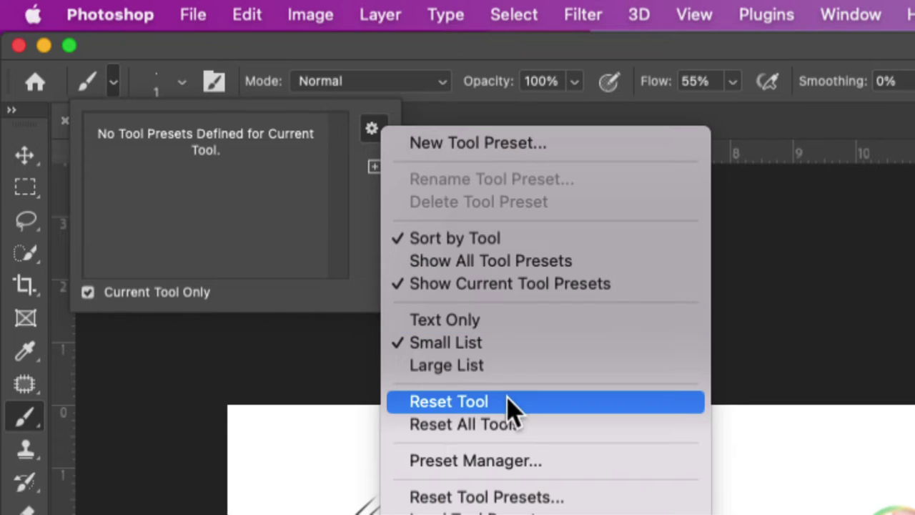
click(606, 476)
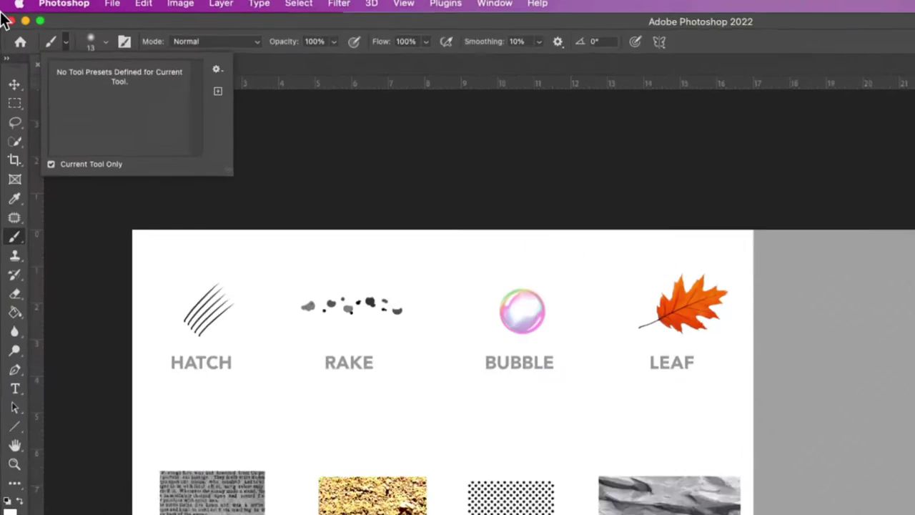
click(132, 45)
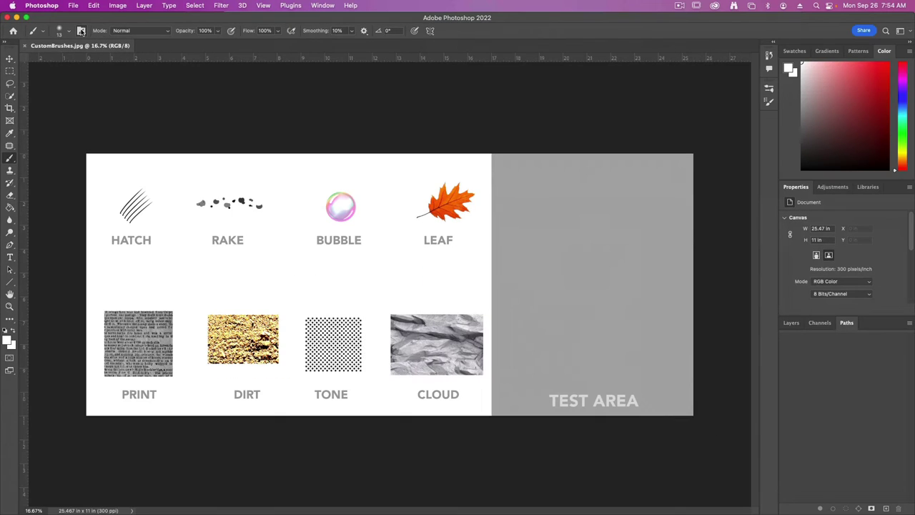
- Show Brush Settings, then add a new layer named 'Test Layer' above the Background
click(81, 31)
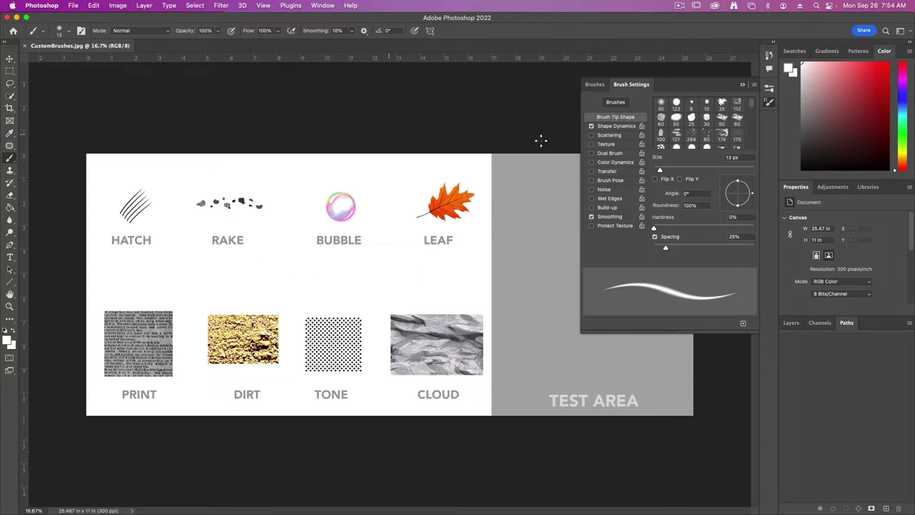
click(794, 323)
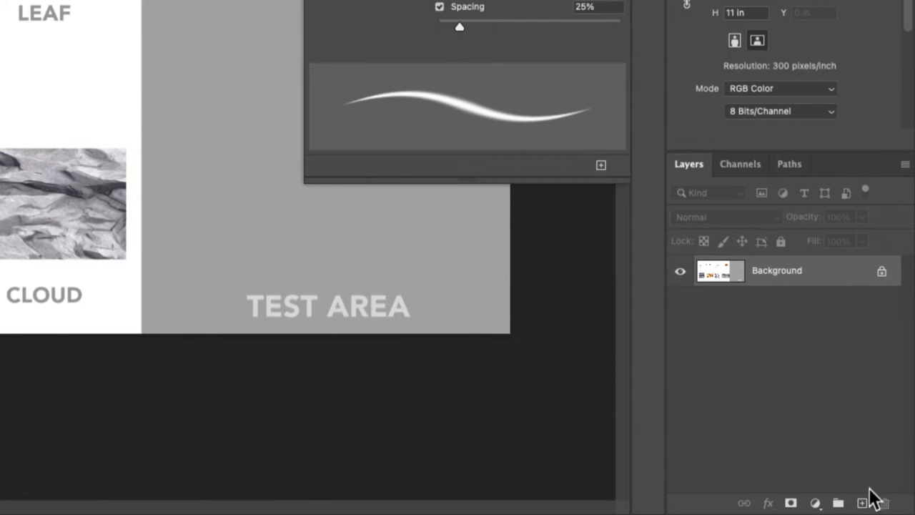
click(862, 502)
double_click(766, 270)
text(T)
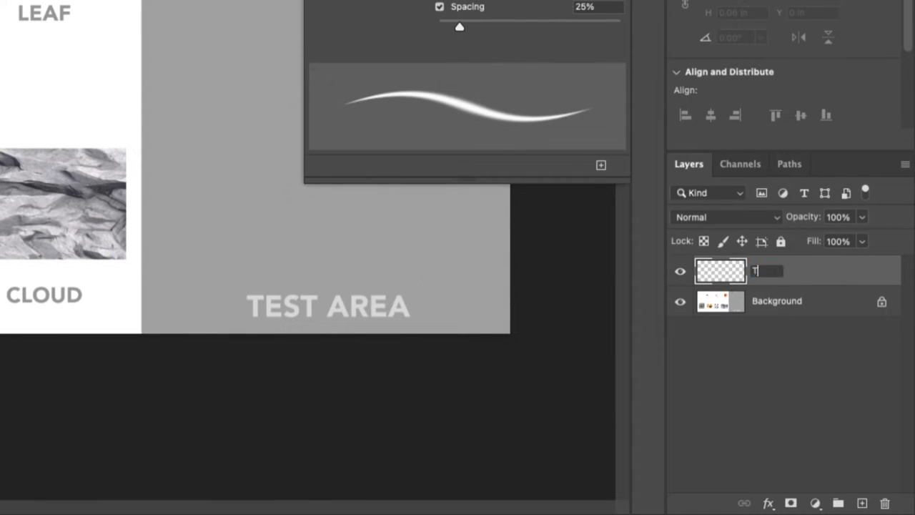
text(est Layer)
key(Return)
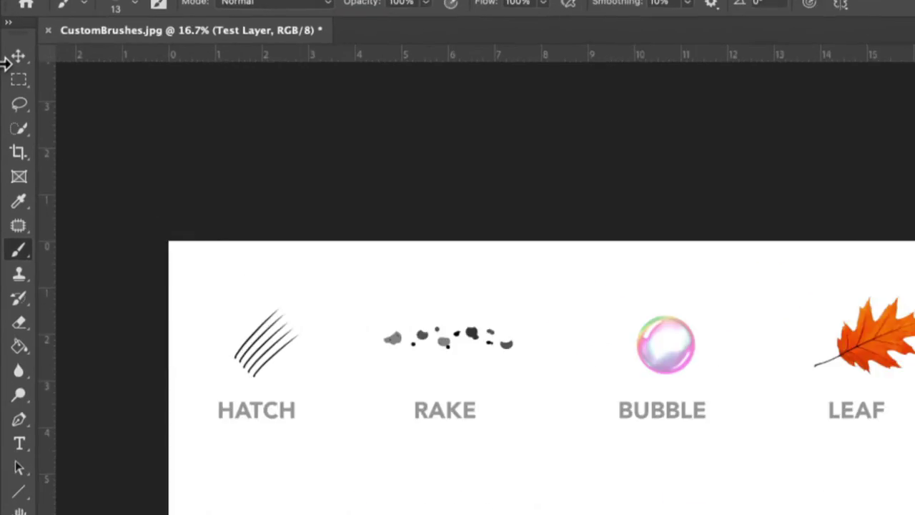
- Zoom to 33.3% and draw a rectangular selection around the HATCH strokes
click(21, 81)
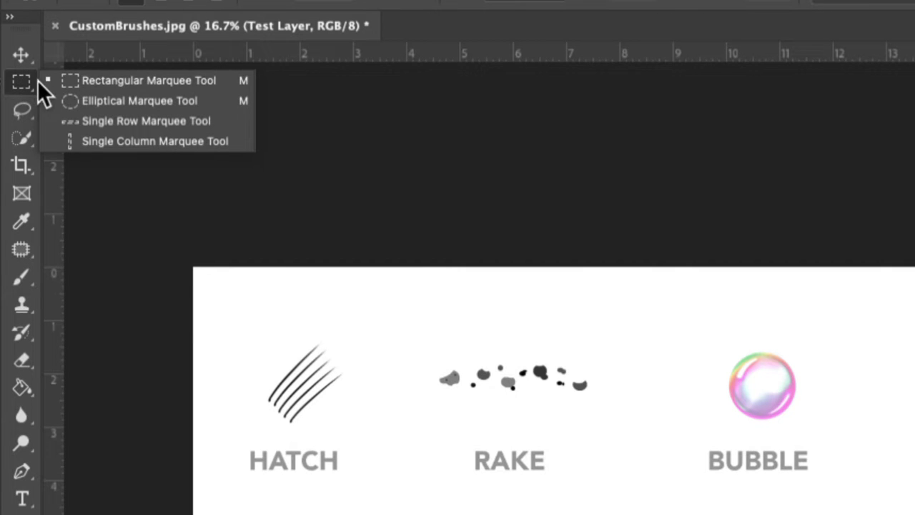
click(68, 79)
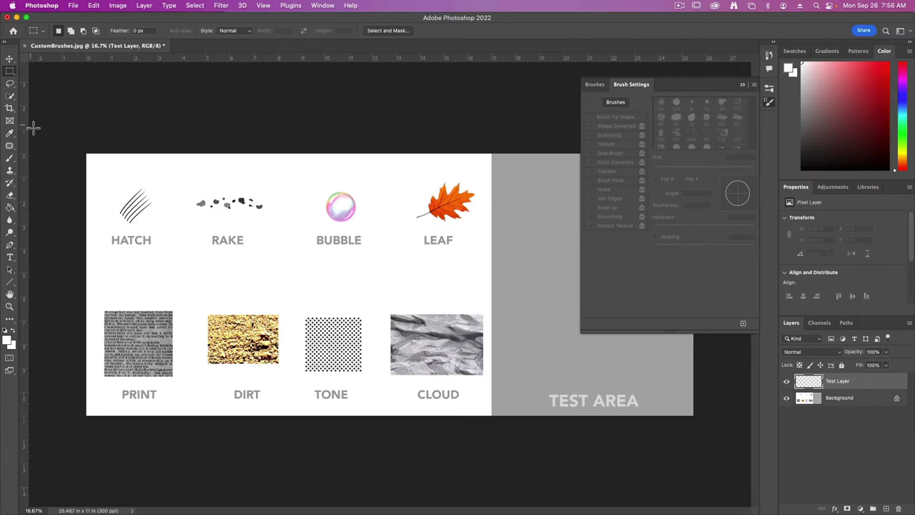
key(super+equal)
mouse_move(169, 155)
mouse_down()
mouse_move(285, 164)
mouse_move(238, 192)
mouse_up()
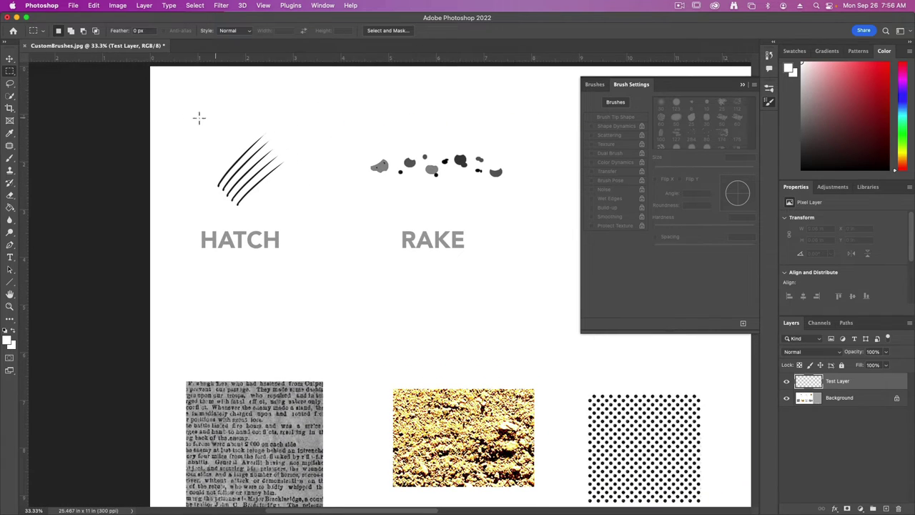
drag(204, 127, 295, 218)
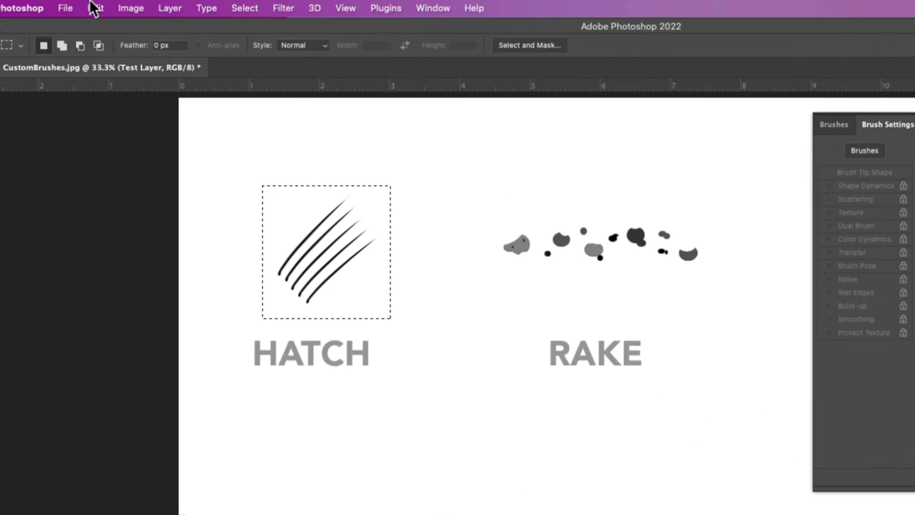
- Define a brush preset named 'Hatch Brush' from the selection
click(93, 5)
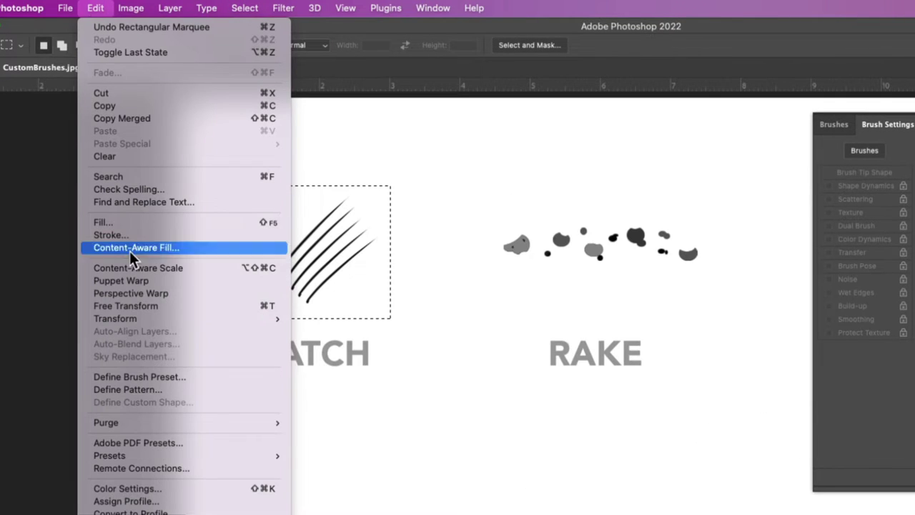
click(150, 376)
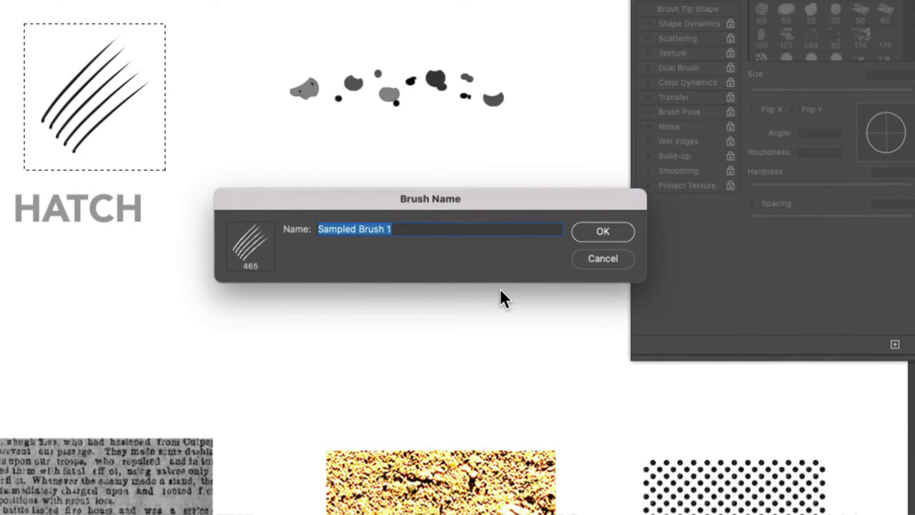
text(Hatch Brush)
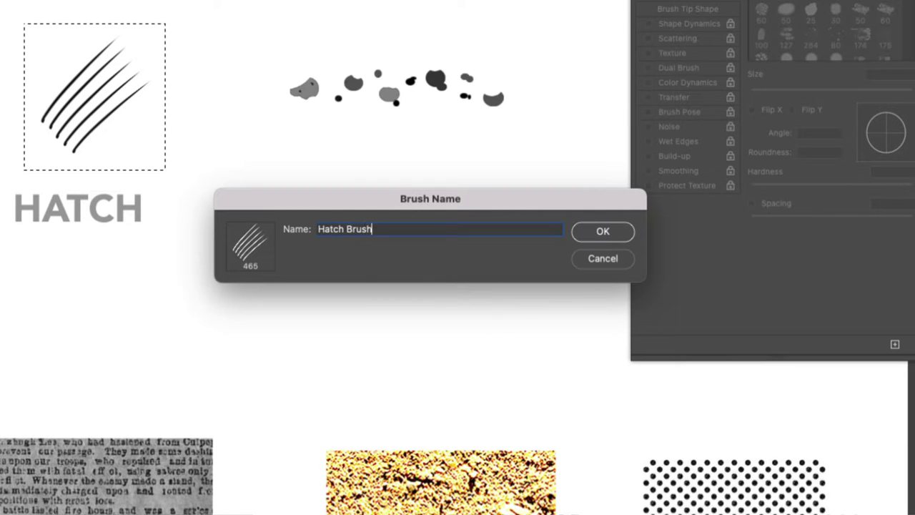
key(Return)
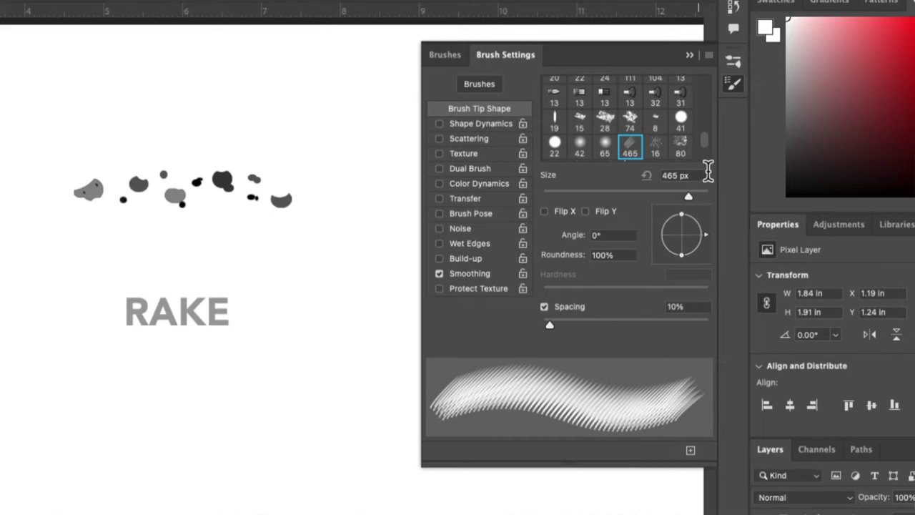
- Set the Hatch brush to 250 px size, 61% spacing and 100% Angle Jitter
click(686, 175)
text(250)
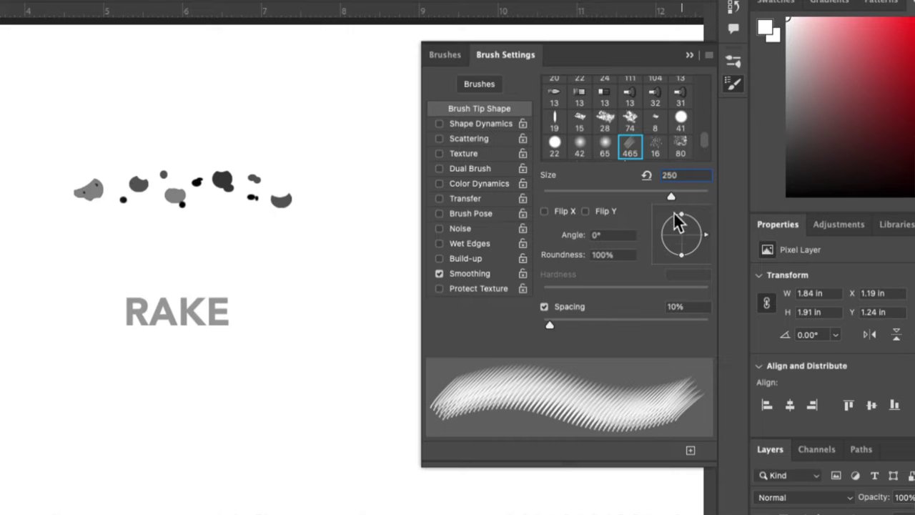
drag(550, 325, 593, 320)
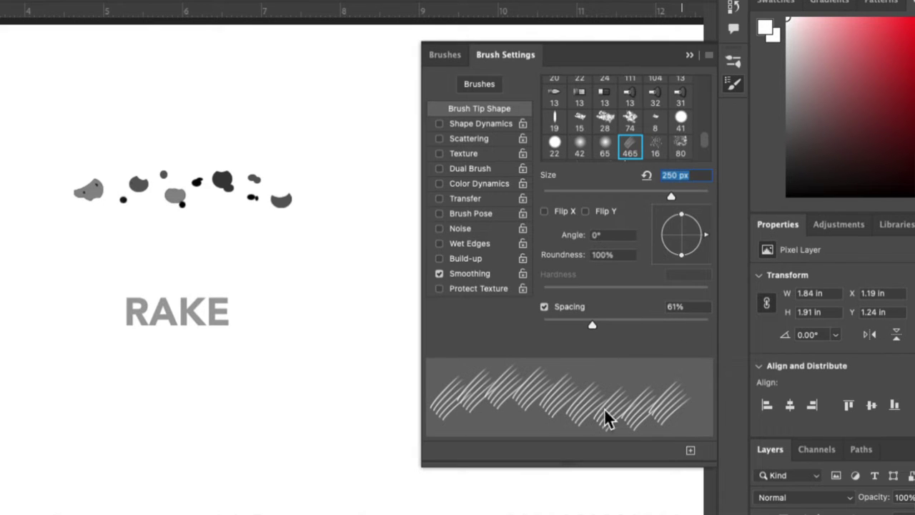
click(475, 124)
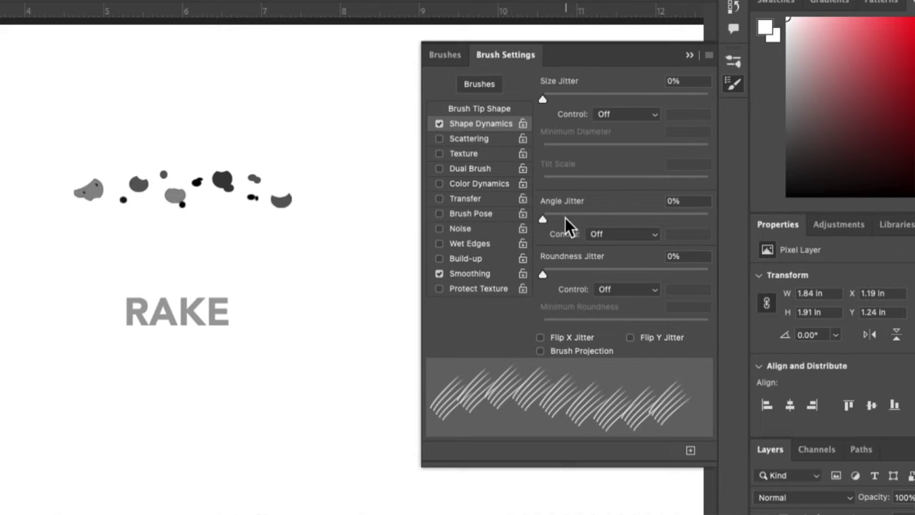
mouse_move(543, 221)
mouse_down()
mouse_move(693, 228)
mouse_move(714, 216)
mouse_up()
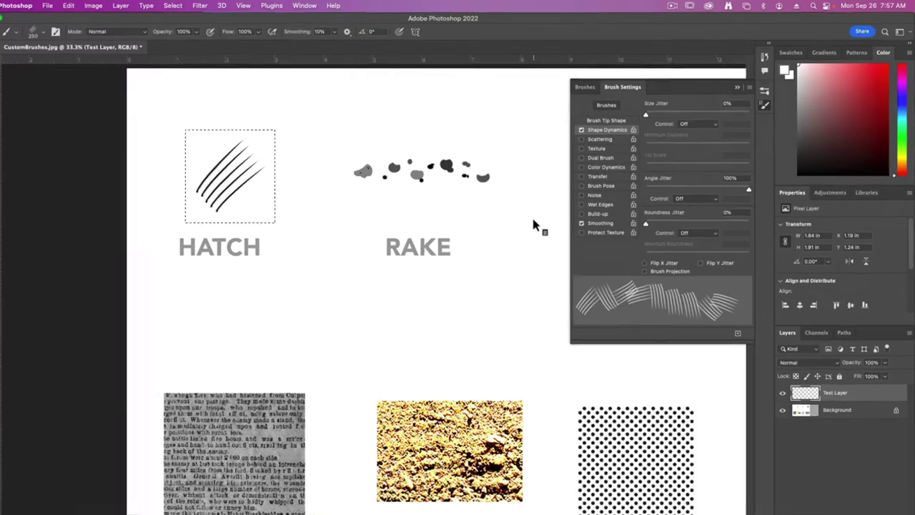
- Deselect, paint test strokes in the grey test area, then undo them
key(ctrl+z)
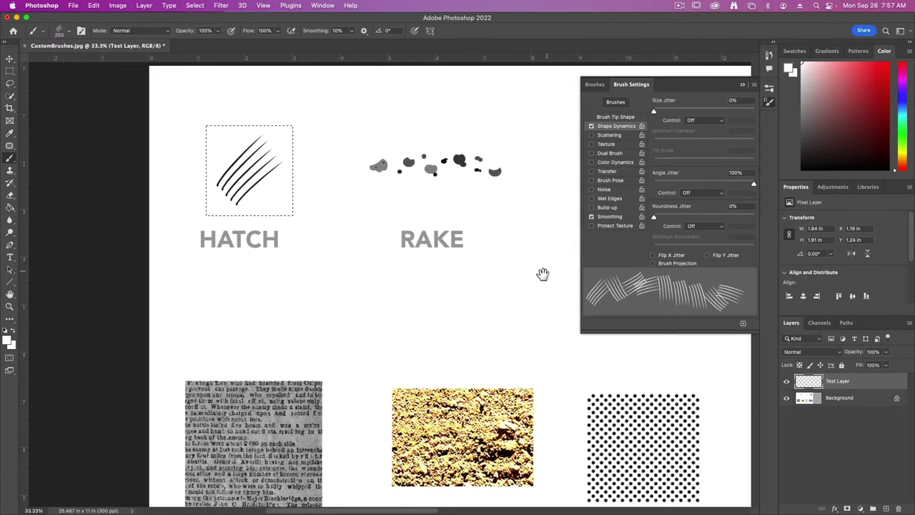
mouse_move(541, 272)
mouse_down()
mouse_move(343, 253)
mouse_move(298, 312)
mouse_up()
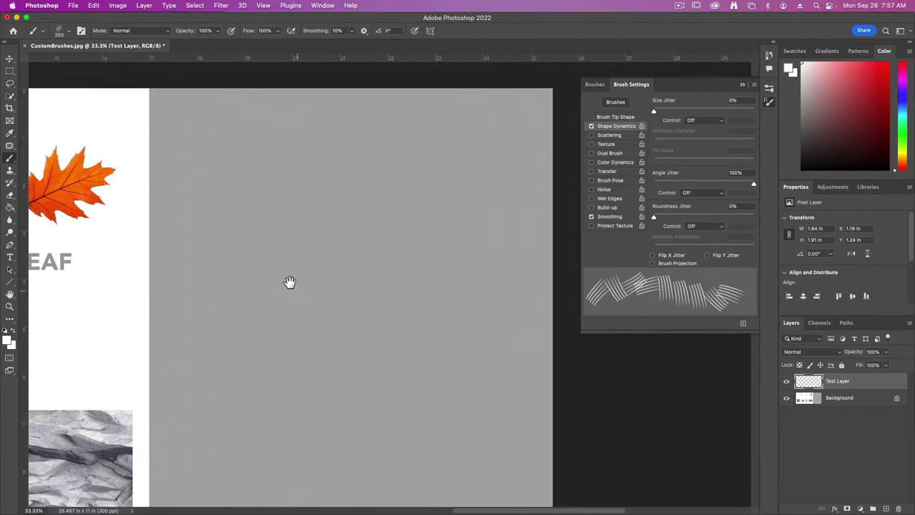
click(197, 5)
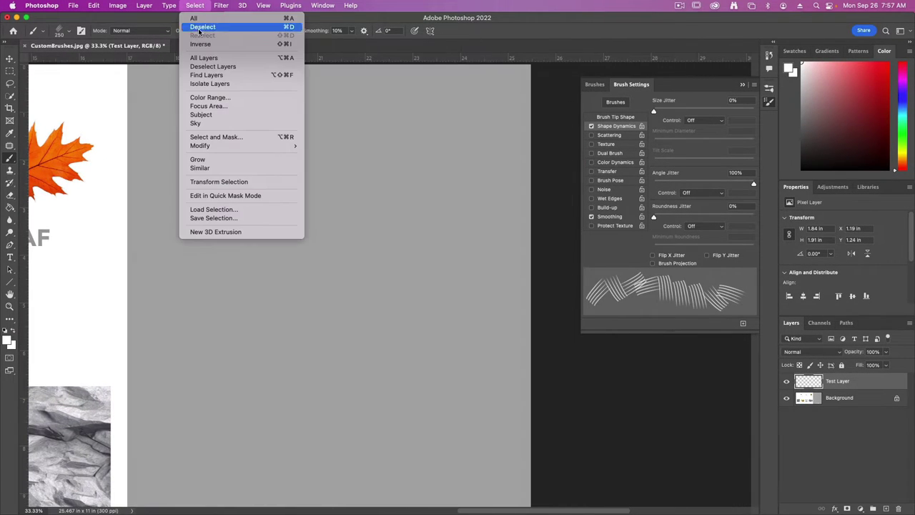
click(191, 148)
mouse_move(191, 148)
mouse_down()
mouse_move(232, 147)
mouse_move(223, 259)
mouse_move(245, 186)
mouse_move(255, 220)
mouse_move(189, 153)
mouse_move(260, 203)
mouse_up()
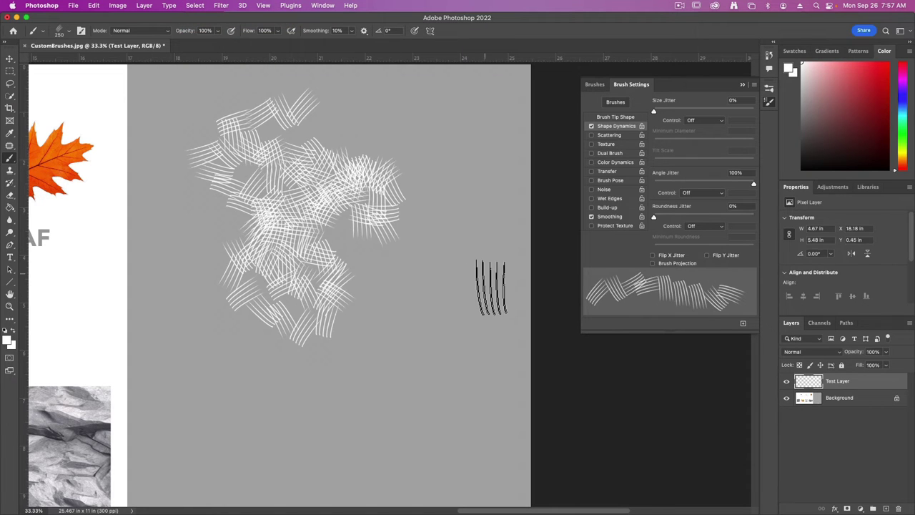
key(super+z)
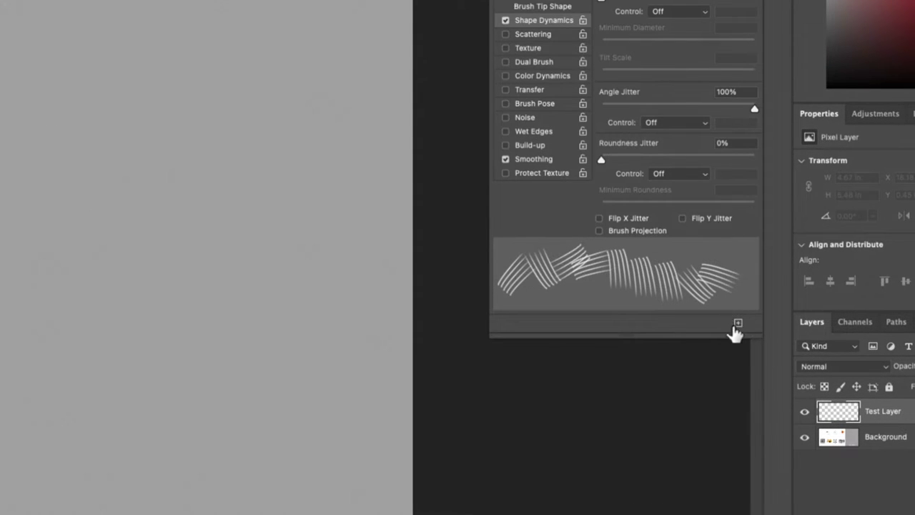
- Save the tuned brush as preset 'Hatch Brush 1' without tool settings
click(737, 323)
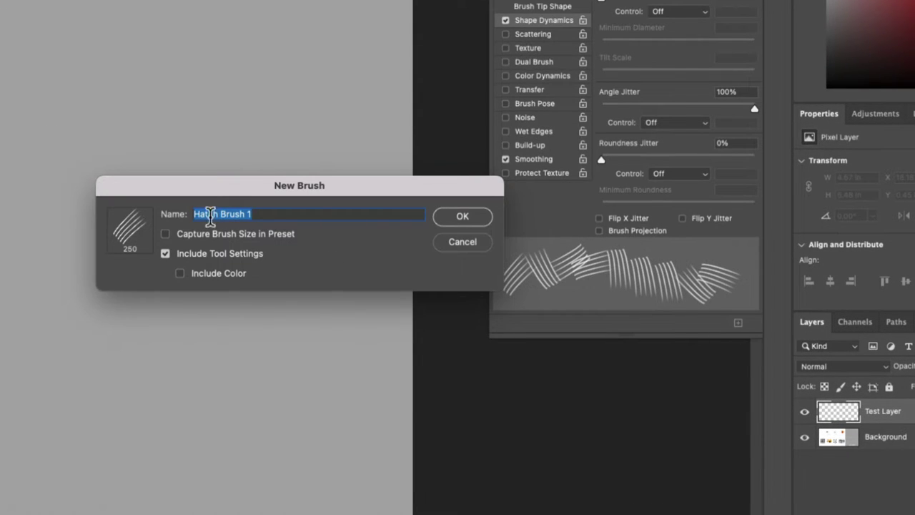
drag(212, 187, 233, 175)
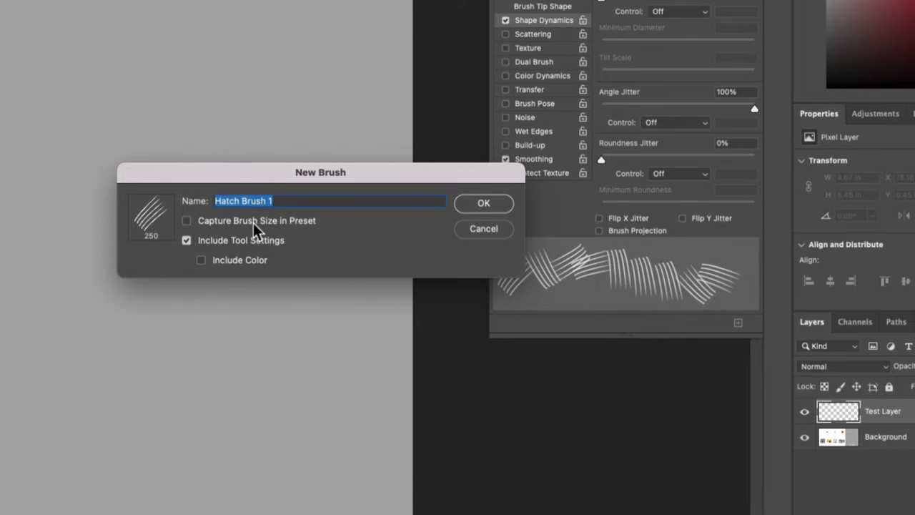
click(186, 241)
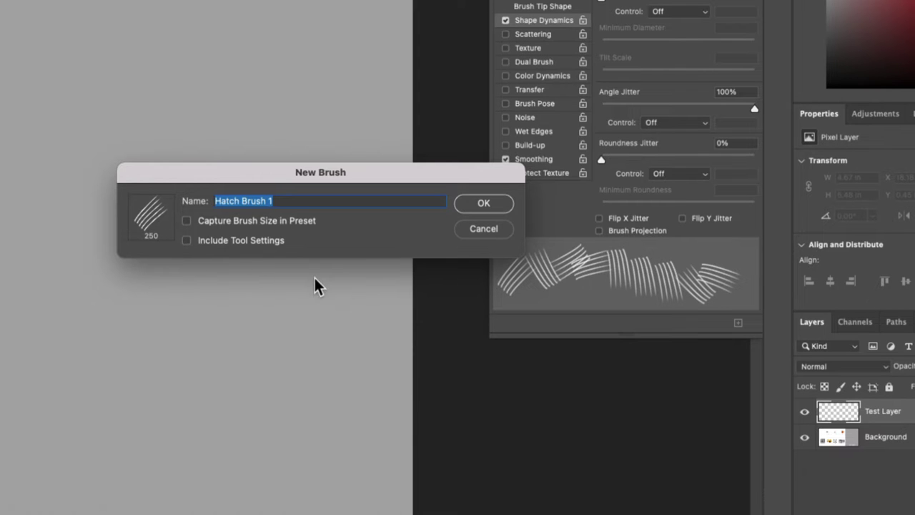
click(491, 210)
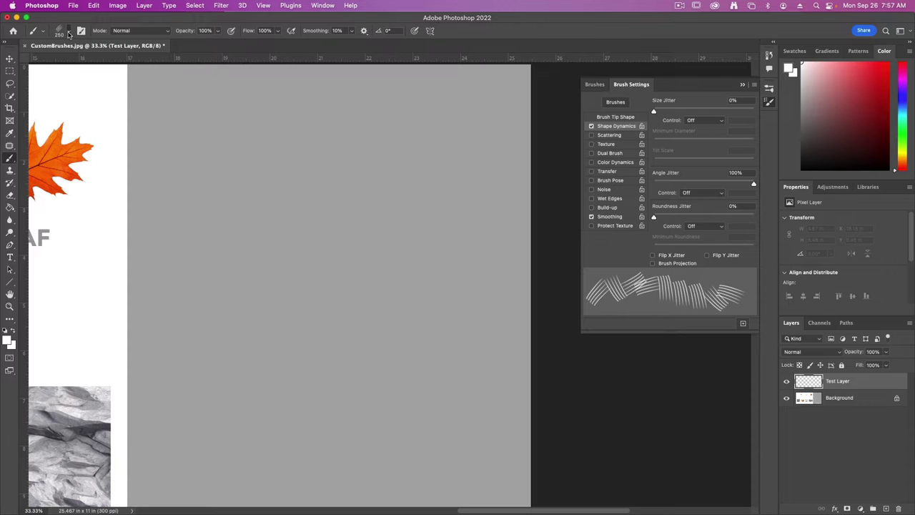
- Confirm Hatch Brush 1 in the preset list, then pan back to the HATCH and RAKE samples
click(68, 33)
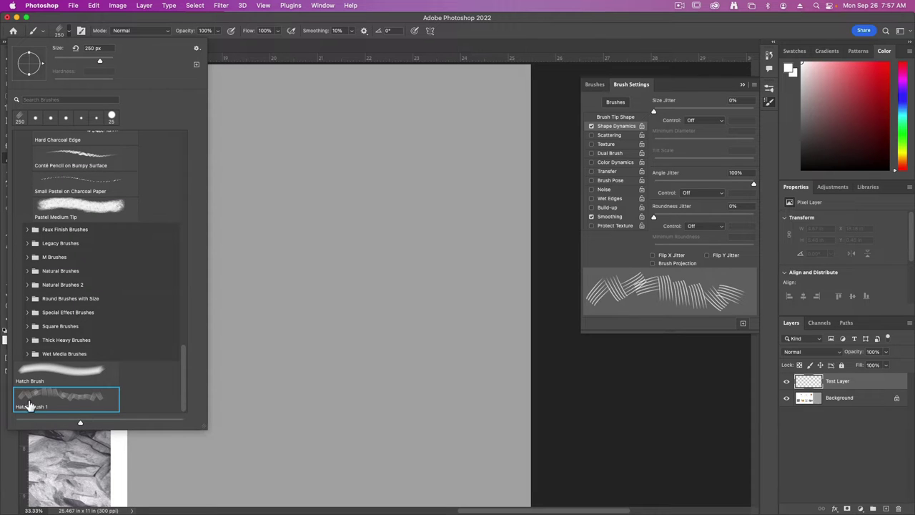
click(65, 30)
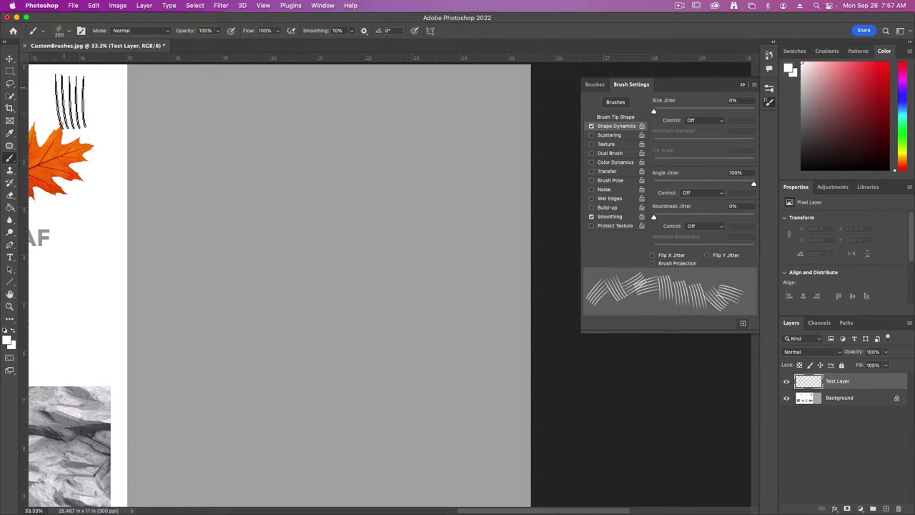
drag(102, 205, 557, 255)
drag(184, 249, 411, 201)
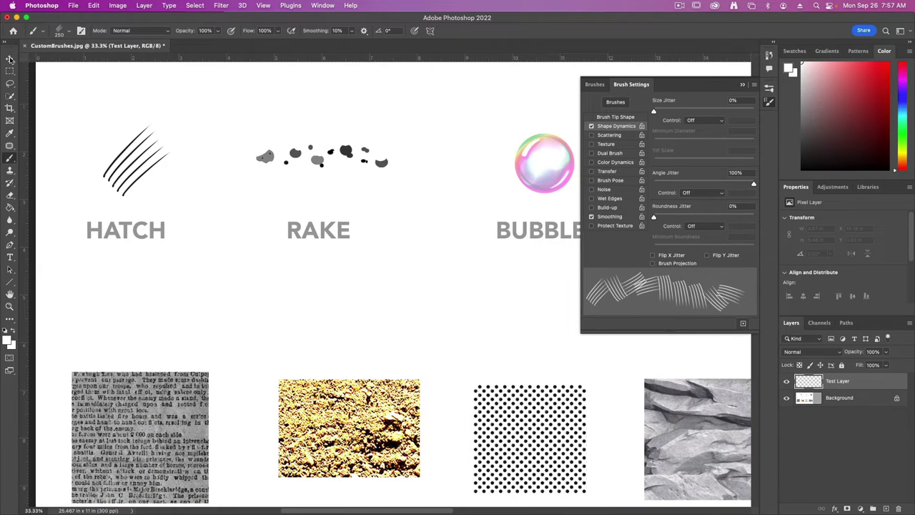
- Define a brush preset from a selection around the RAKE strokes, keeping the default name
click(6, 73)
drag(241, 132, 401, 188)
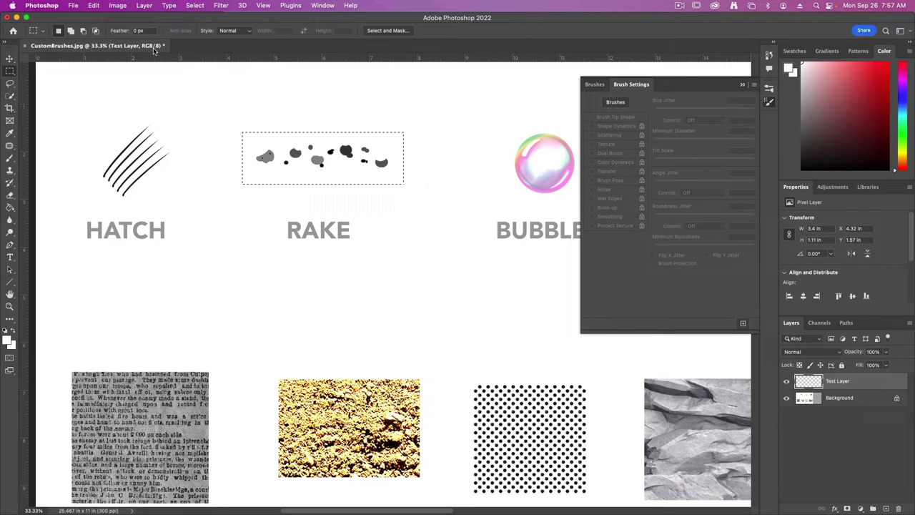
click(91, 6)
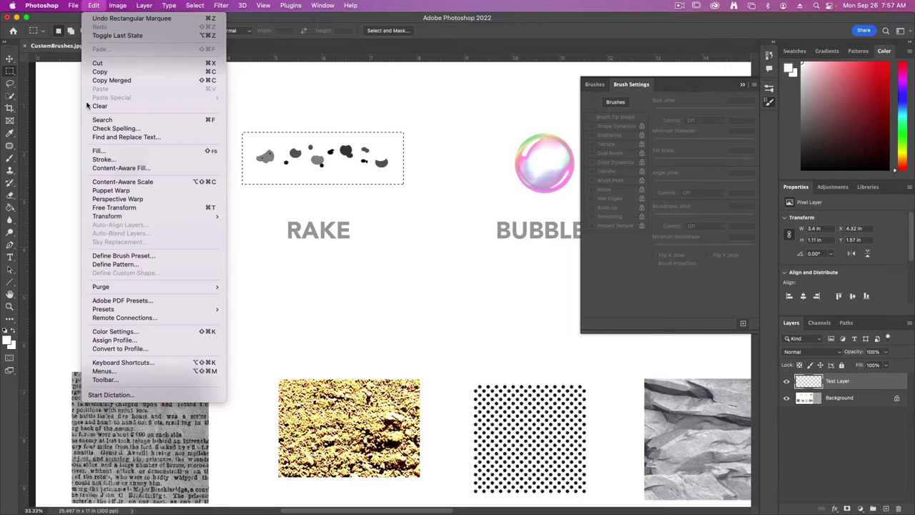
click(142, 255)
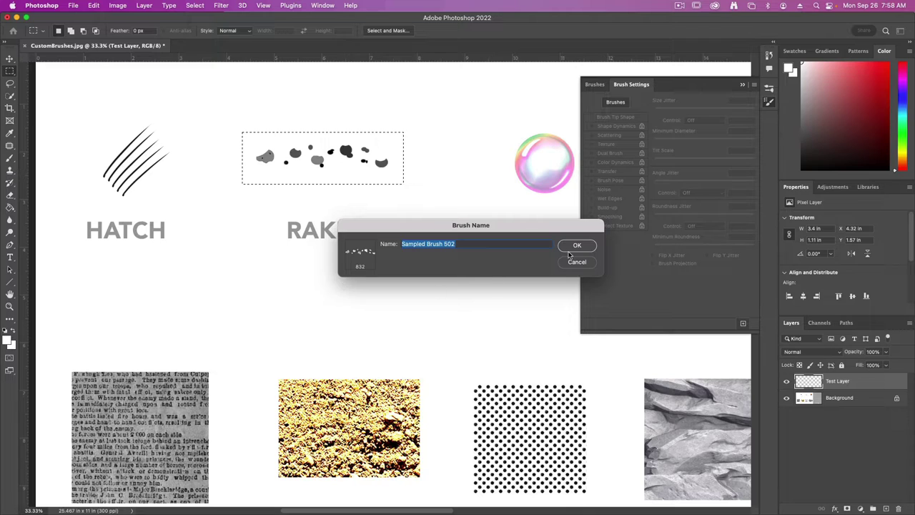
click(576, 246)
key(b)
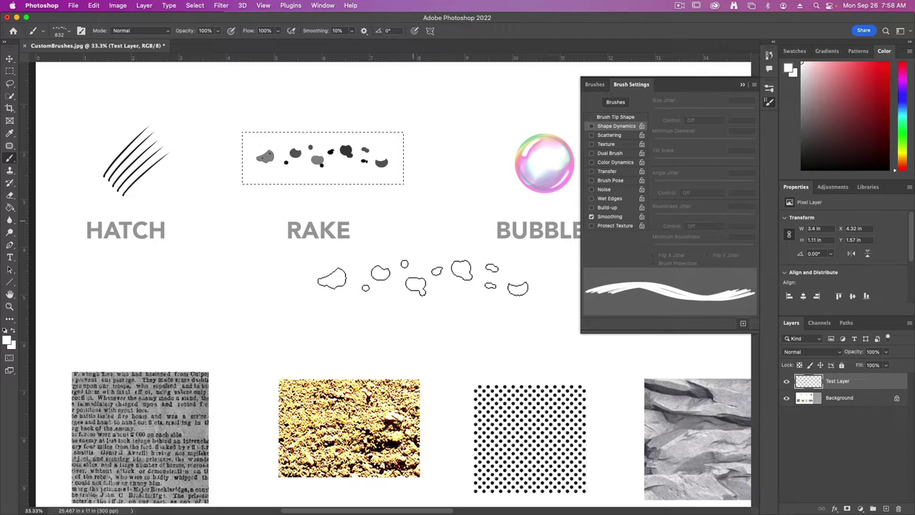
- Paint a test stroke with the new rake brush and undo it
scroll(196, 227, right, 10)
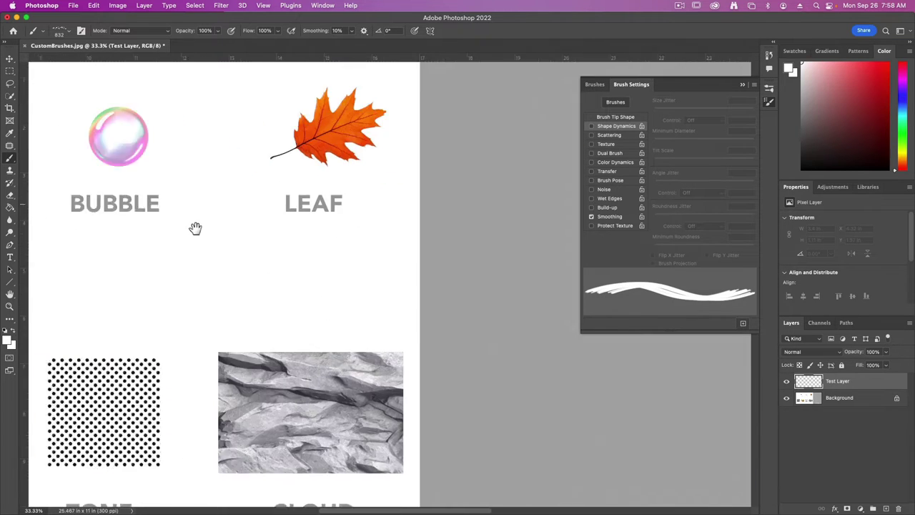
scroll(268, 283, up, 1)
drag(348, 184, 300, 435)
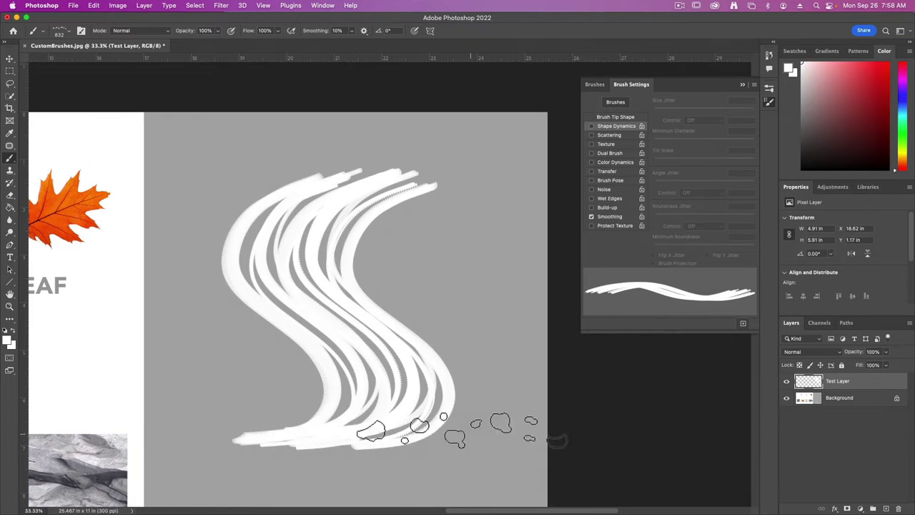
key(super+z)
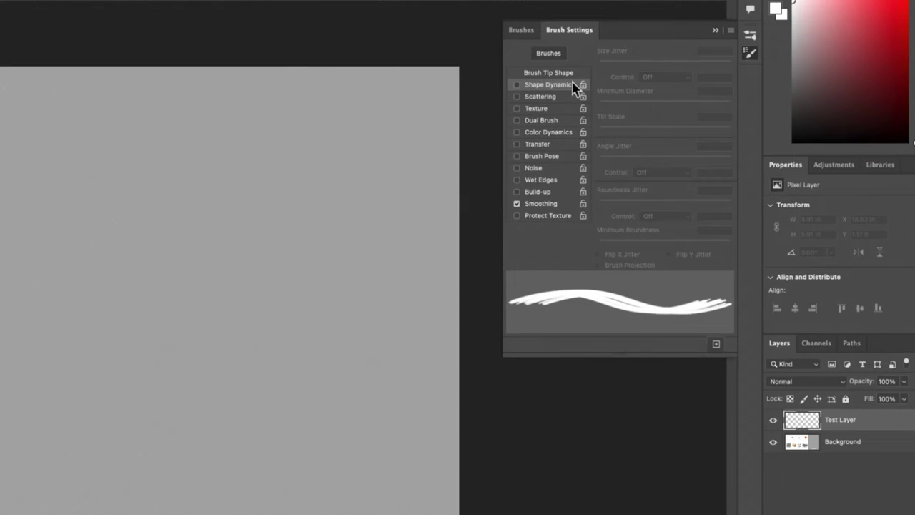
- Set the rake tip to 200 px at a 90° angle and enable Shape Dynamics
click(611, 117)
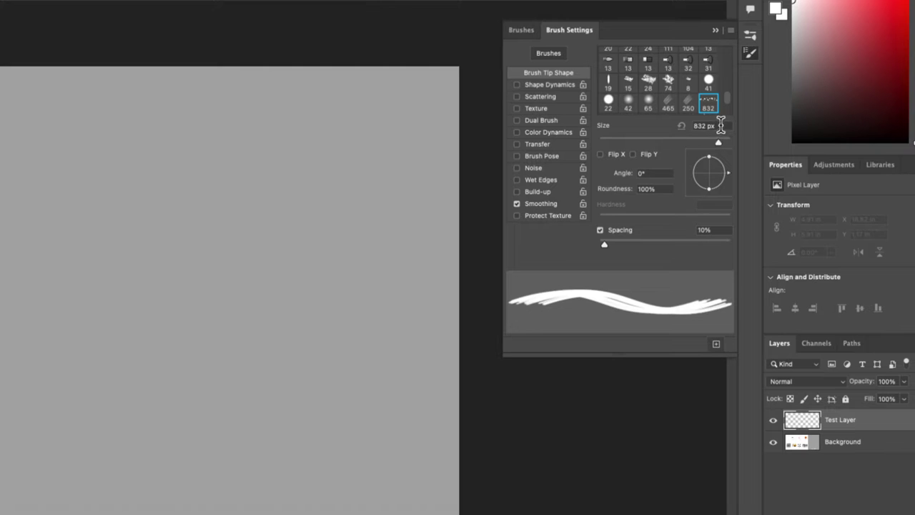
text(200)
drag(731, 179, 708, 154)
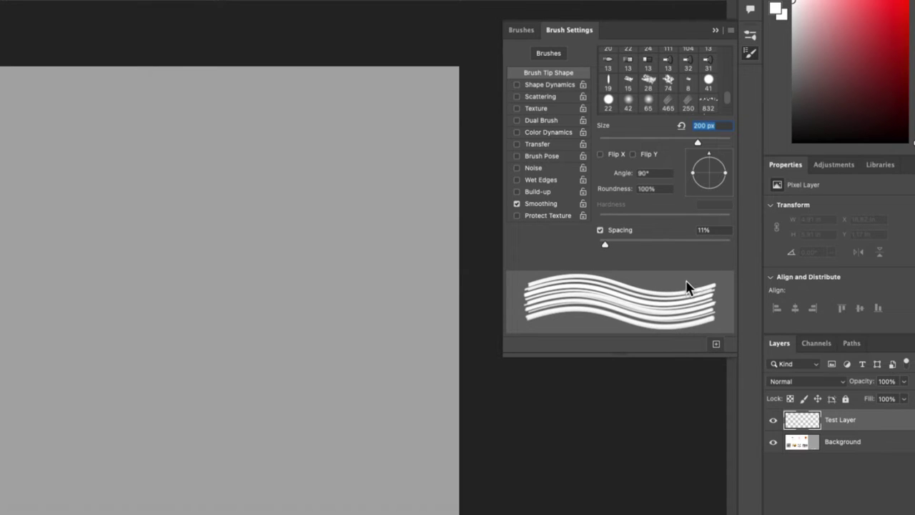
click(538, 86)
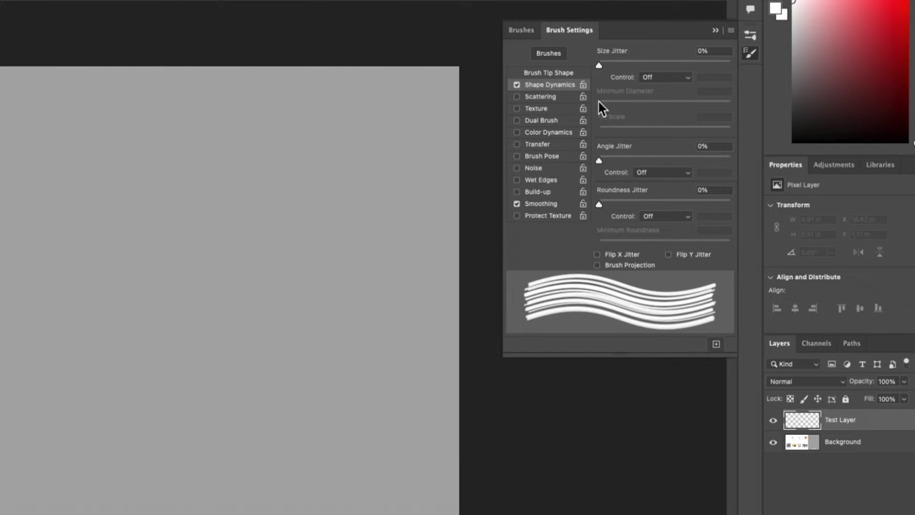
- Set Angle Jitter control to Direction and Size Jitter to Pen Pressure, then test and undo a stroke
click(640, 173)
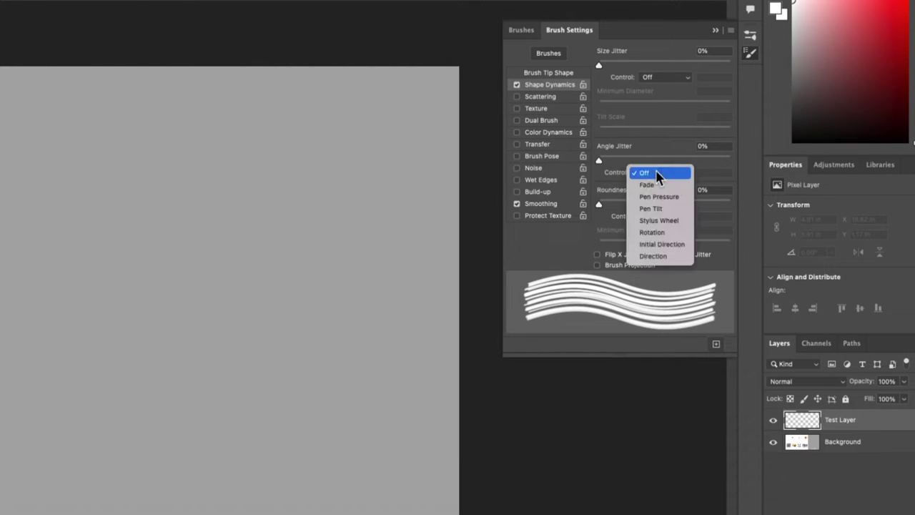
click(671, 258)
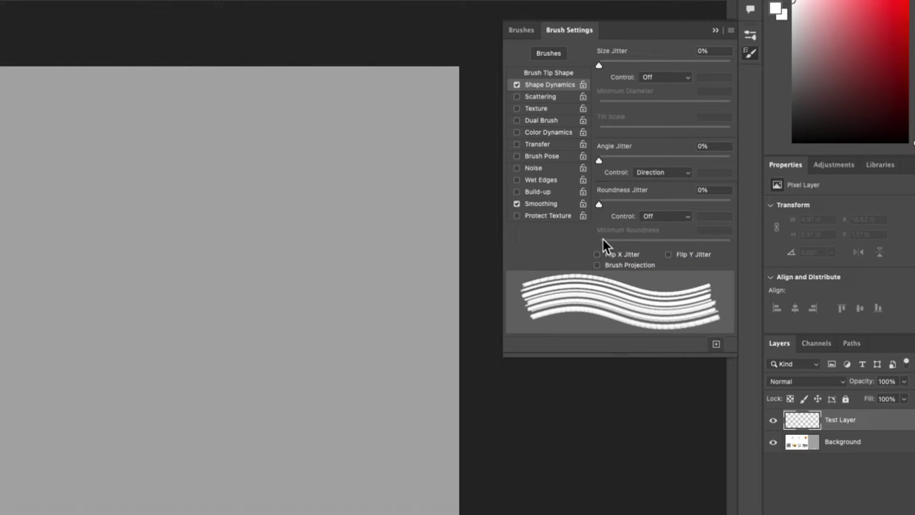
click(649, 78)
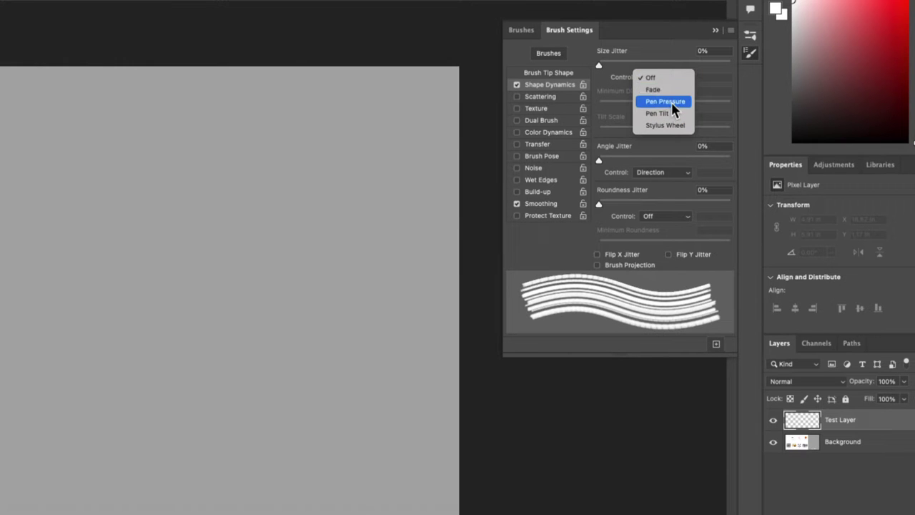
click(671, 102)
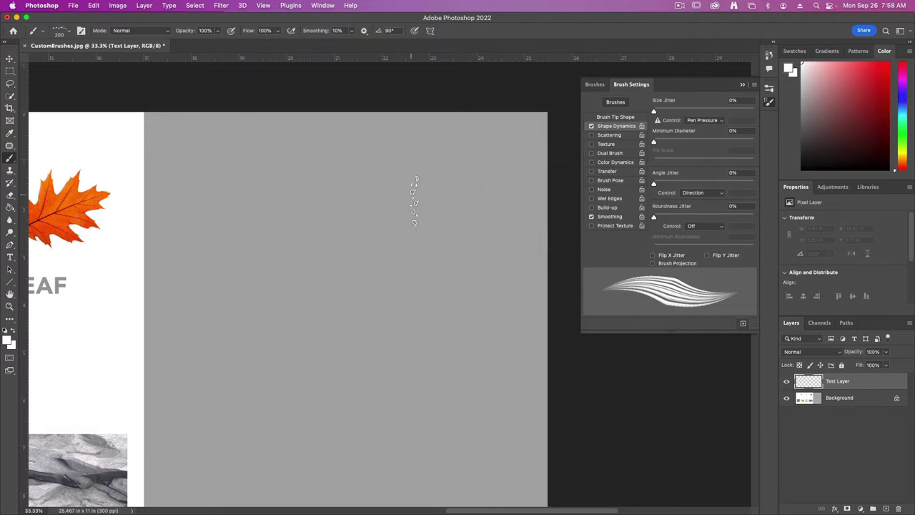
mouse_move(440, 178)
mouse_down()
mouse_move(309, 215)
mouse_move(380, 414)
mouse_move(223, 293)
mouse_move(337, 363)
mouse_move(411, 390)
mouse_move(415, 232)
mouse_move(314, 343)
mouse_move(264, 250)
mouse_up()
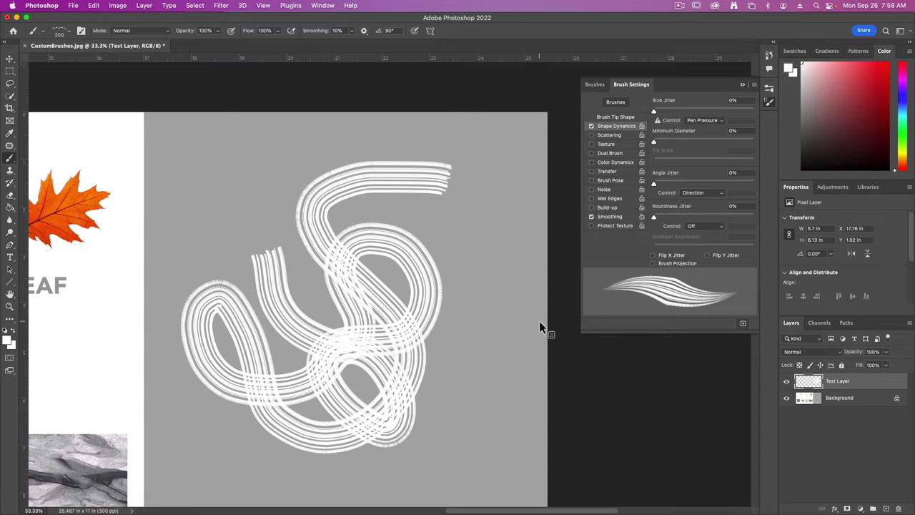
key(super+z)
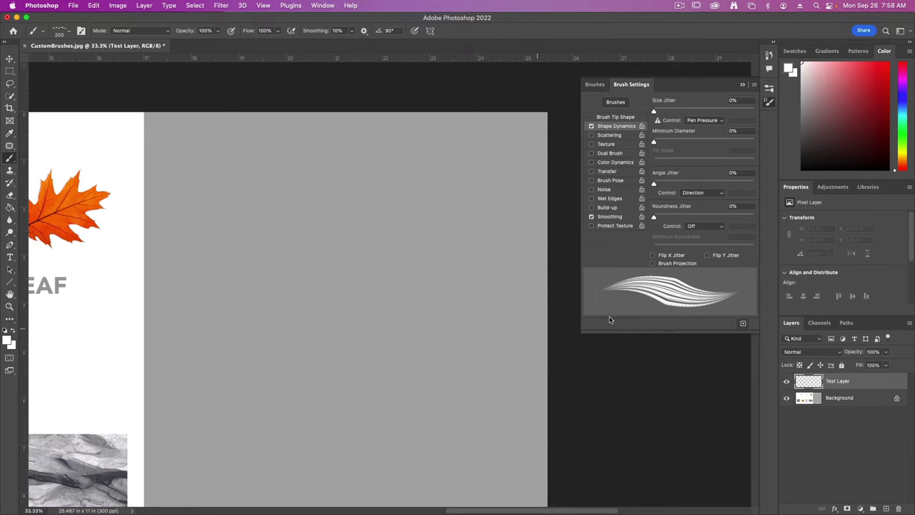
- Create a new brush preset called 'Rake Brush' from the current rake settings
click(743, 323)
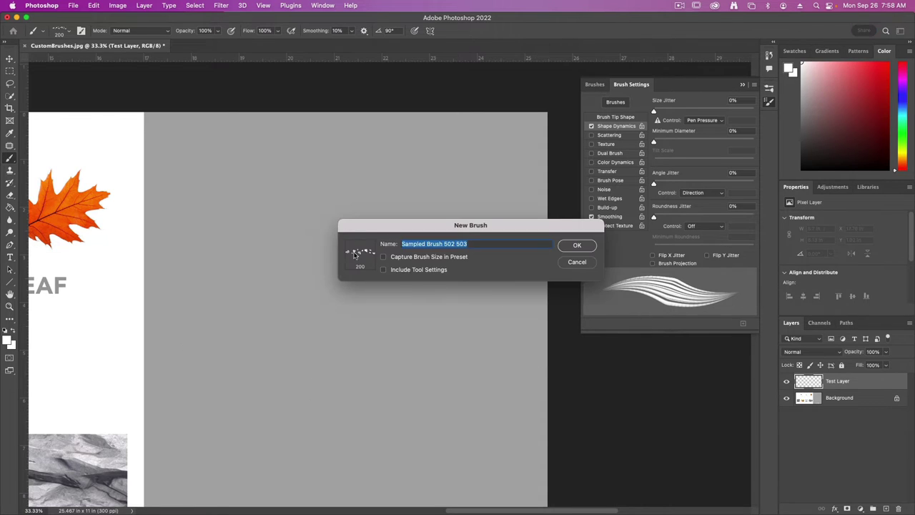
text(Ra)
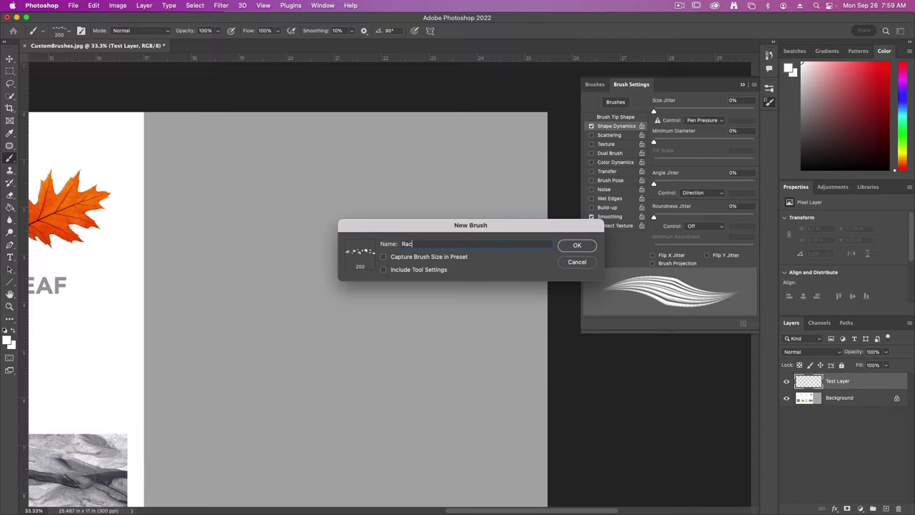
text(ke Brush)
key(Return)
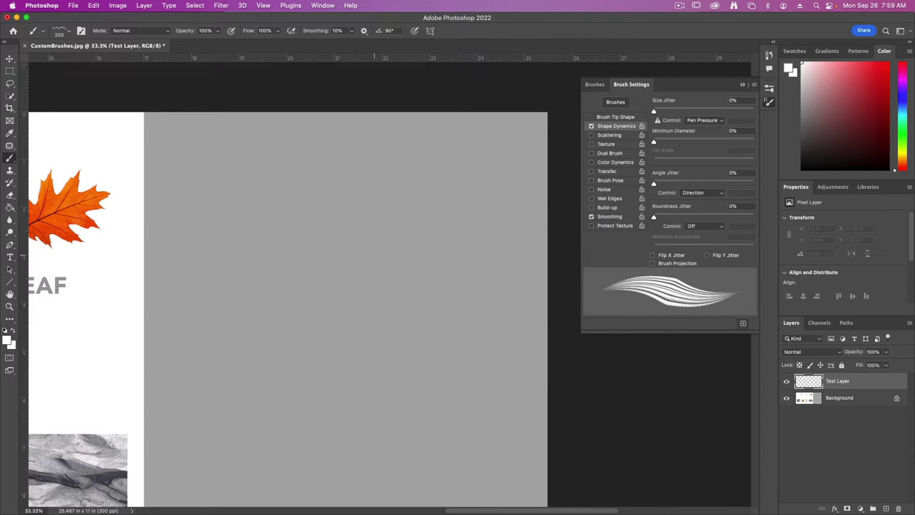
scroll(163, 271, left, 10)
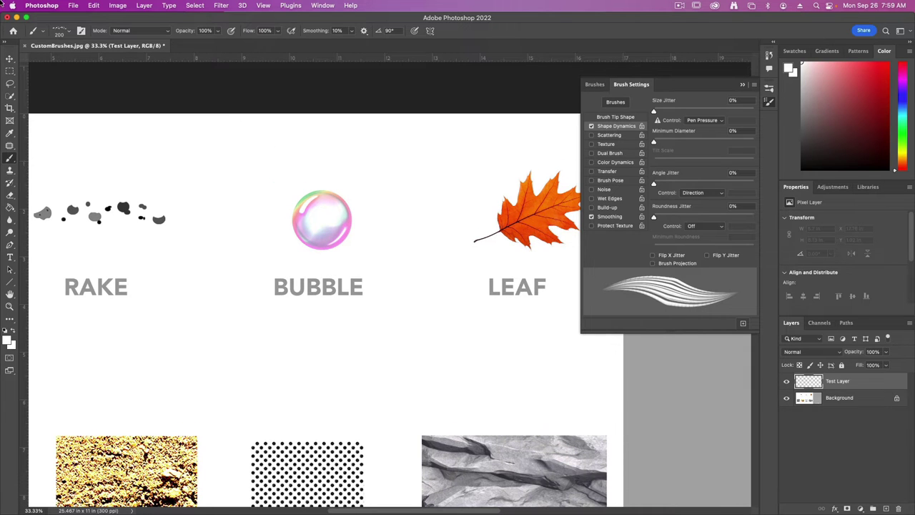
- Define a brush preset from the BUBBLE selection with the default name, then open its Brush Tip Shape settings
click(11, 71)
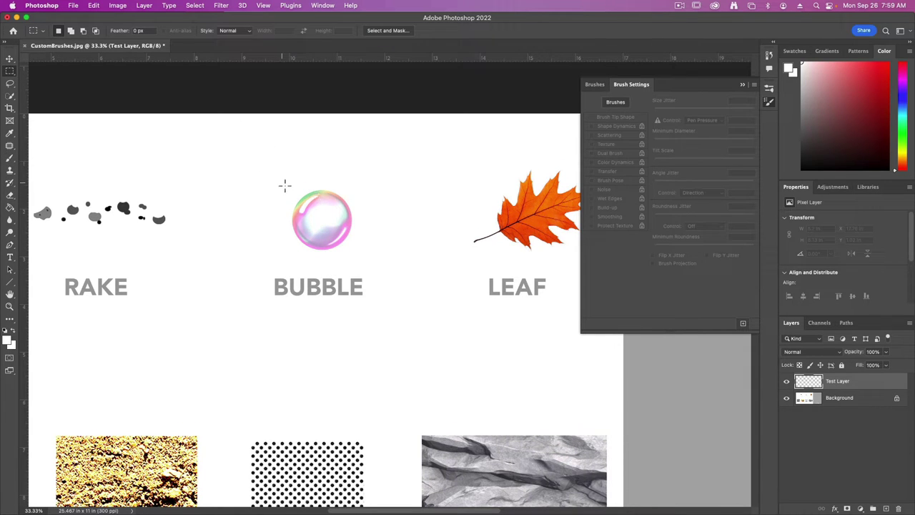
drag(285, 184, 359, 257)
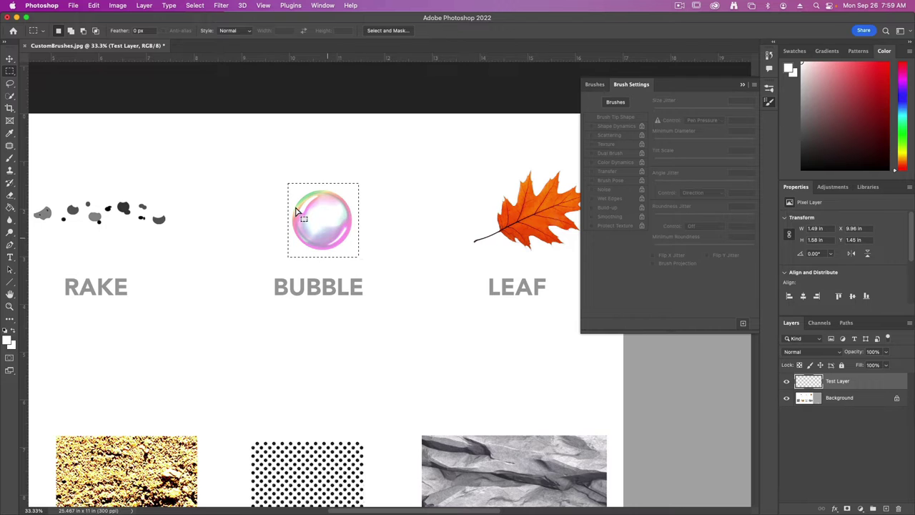
click(95, 5)
click(200, 260)
key(Return)
key(b)
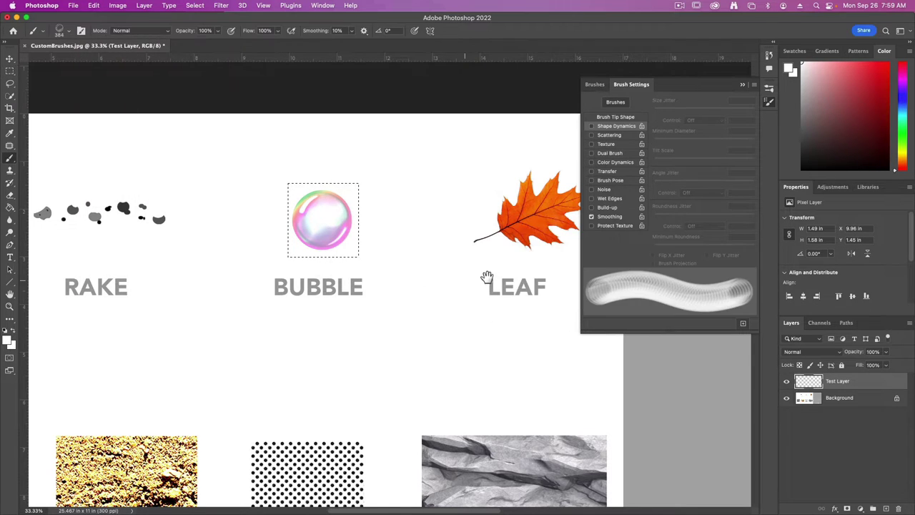
mouse_move(484, 277)
mouse_down()
mouse_move(214, 272)
mouse_move(298, 220)
mouse_up()
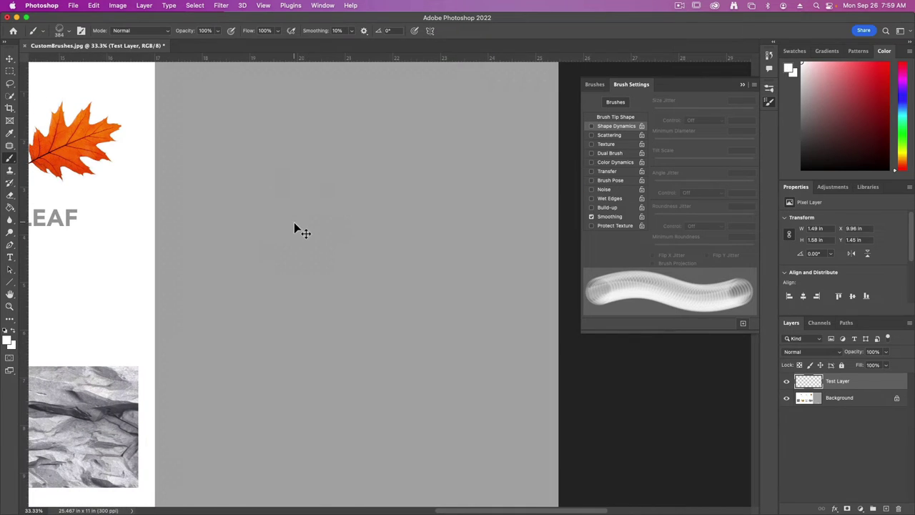
click(616, 118)
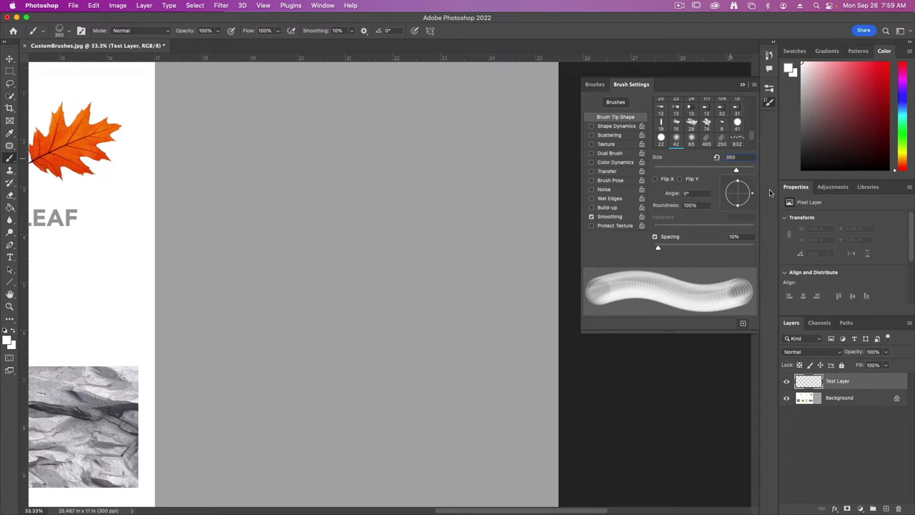
- Set the bubble brush spacing to 104% and enable Shape Dynamics with 55% Size Jitter
drag(657, 248, 705, 249)
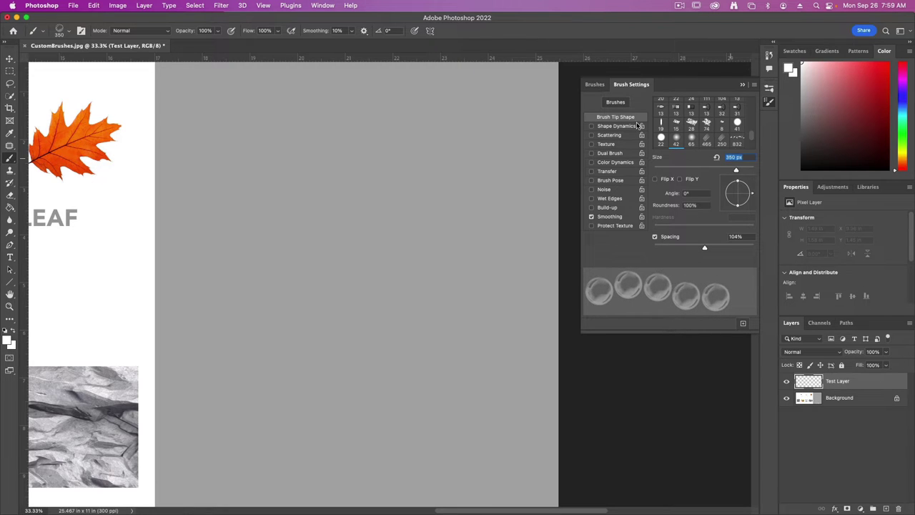
click(612, 126)
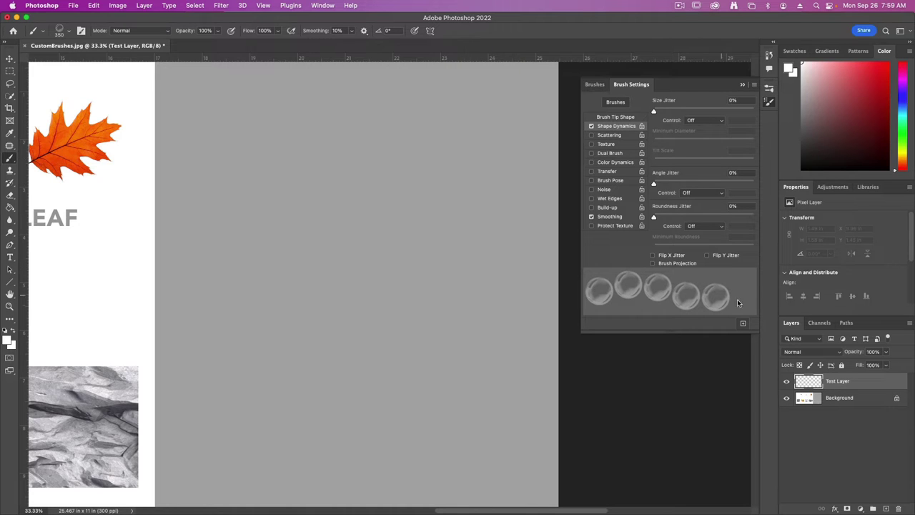
drag(654, 113, 708, 113)
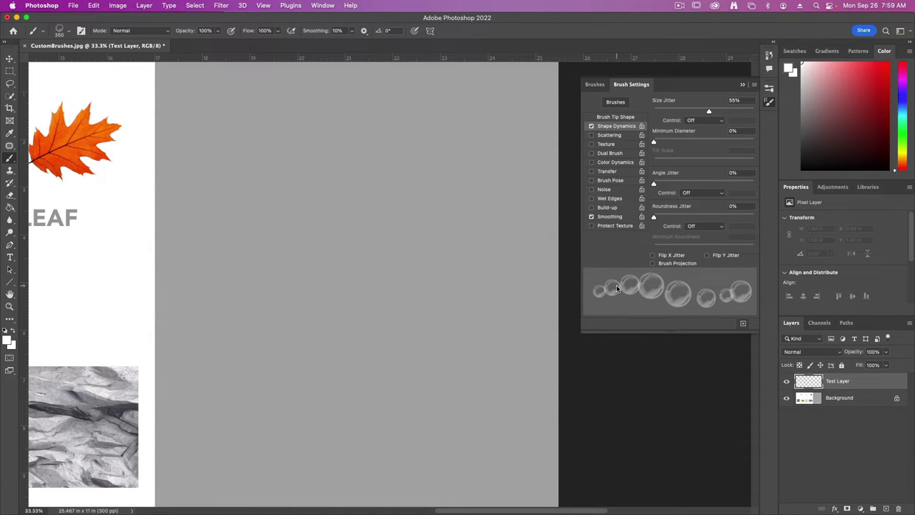
- Enable Scattering at 233% with Count 2, test-paint bubbles, then undo the stroke
click(610, 134)
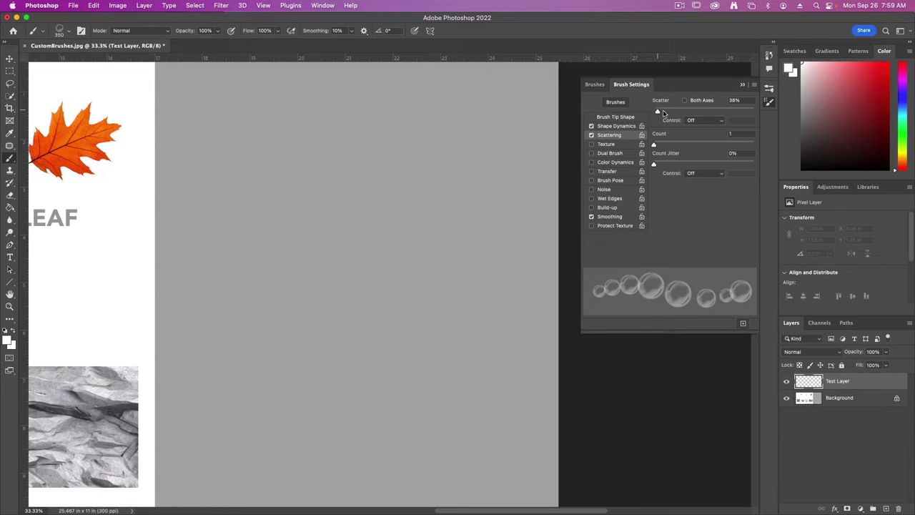
drag(662, 113, 676, 115)
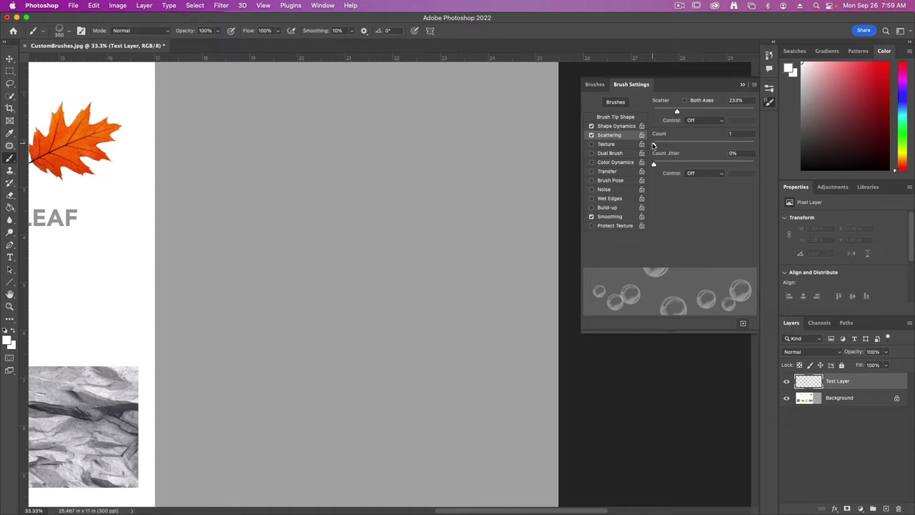
drag(655, 145, 661, 147)
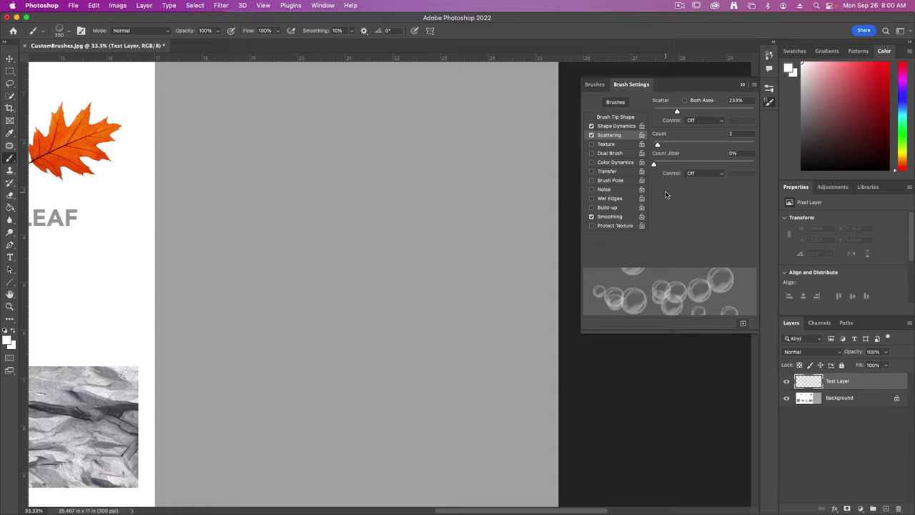
mouse_move(515, 205)
mouse_down()
mouse_move(378, 327)
mouse_move(568, 383)
mouse_up()
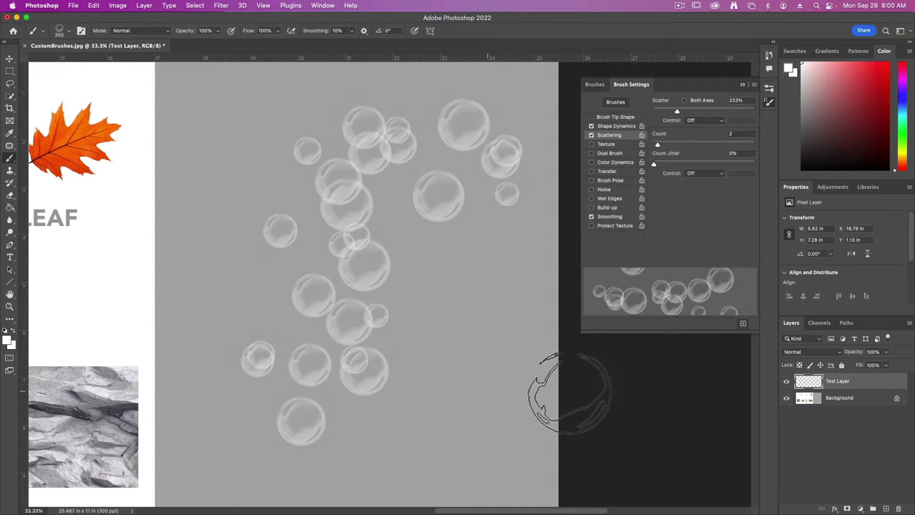
key(super+z)
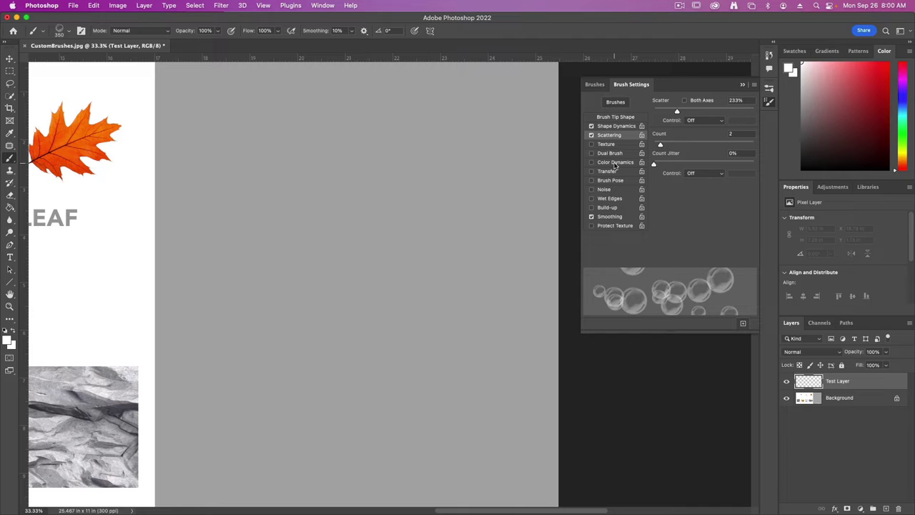
- Enable Transfer with 76% Opacity Jitter, test-paint bubbles, then undo the stroke
click(608, 172)
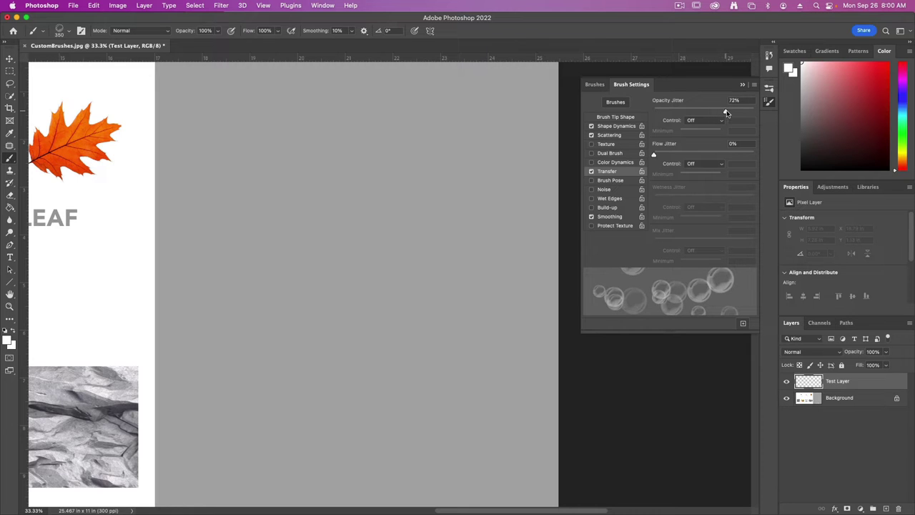
mouse_move(419, 152)
mouse_down()
mouse_move(411, 336)
mouse_move(278, 386)
mouse_move(448, 313)
mouse_move(316, 235)
mouse_move(360, 443)
mouse_up()
key(ctrl+z)
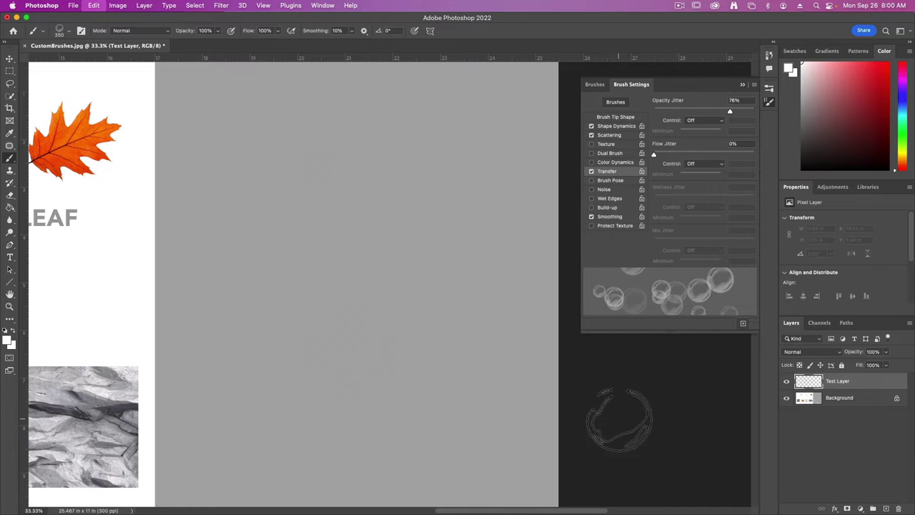
- Save the bubble brush as the preset 'Bubbles Brush' and pan to the LEAF sample
click(742, 325)
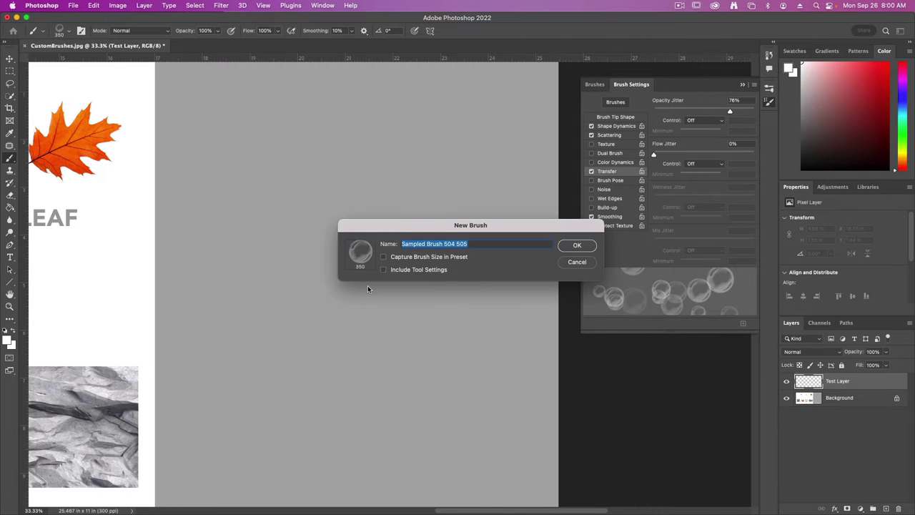
text(Bubbles Brush)
key(Return)
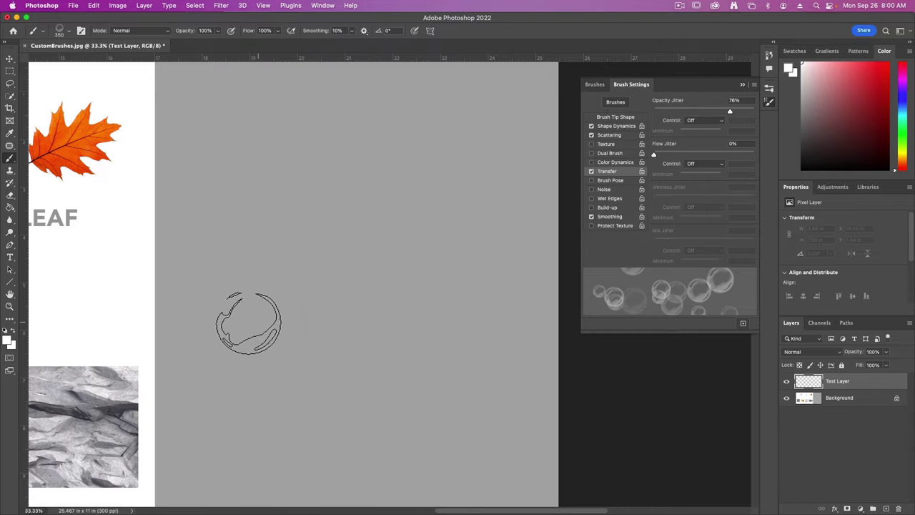
drag(250, 324, 401, 313)
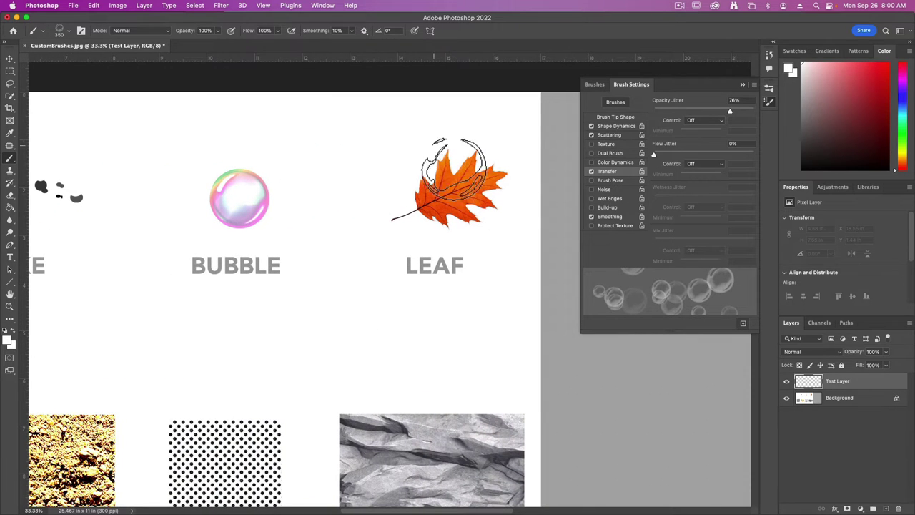
- Marquee-select the leaf image and define it as a new 738 px brush preset
click(10, 75)
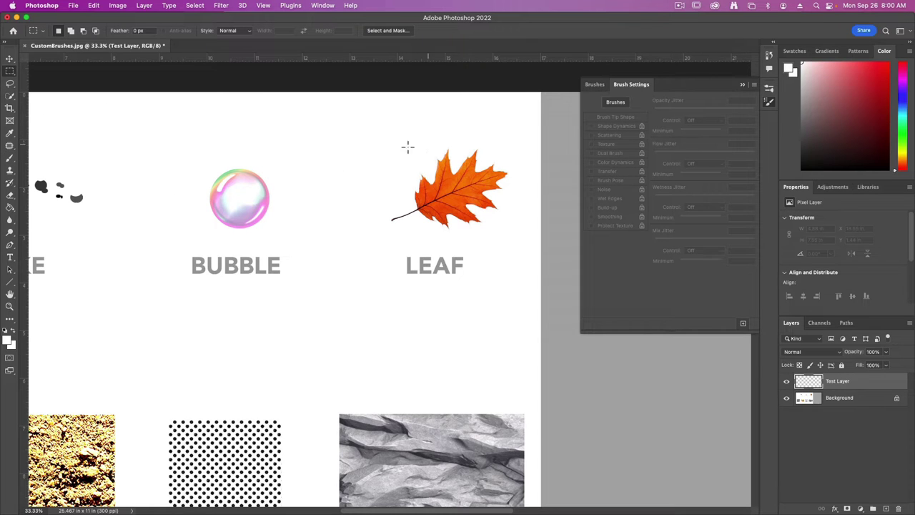
drag(382, 140, 517, 239)
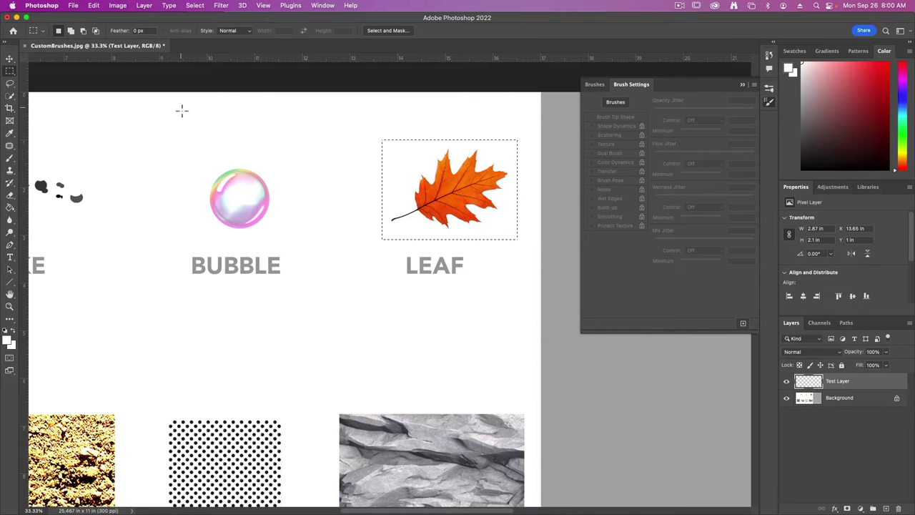
click(92, 6)
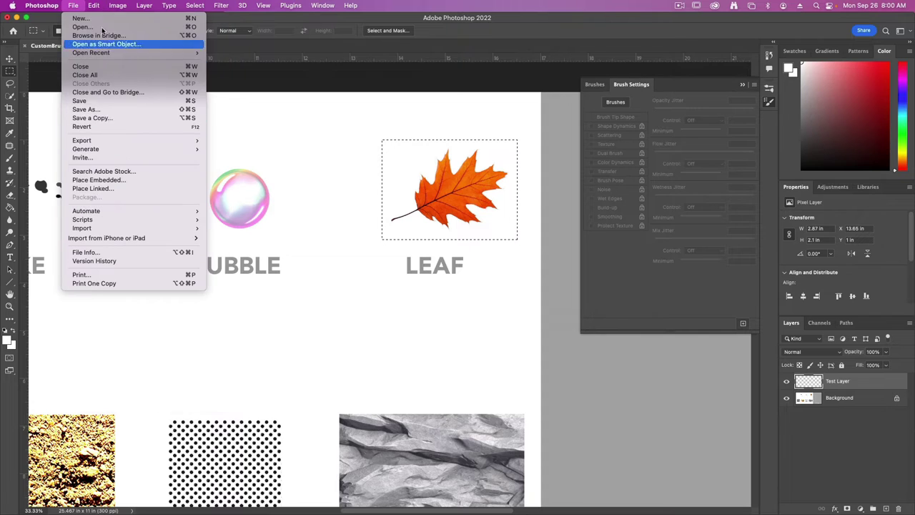
click(164, 255)
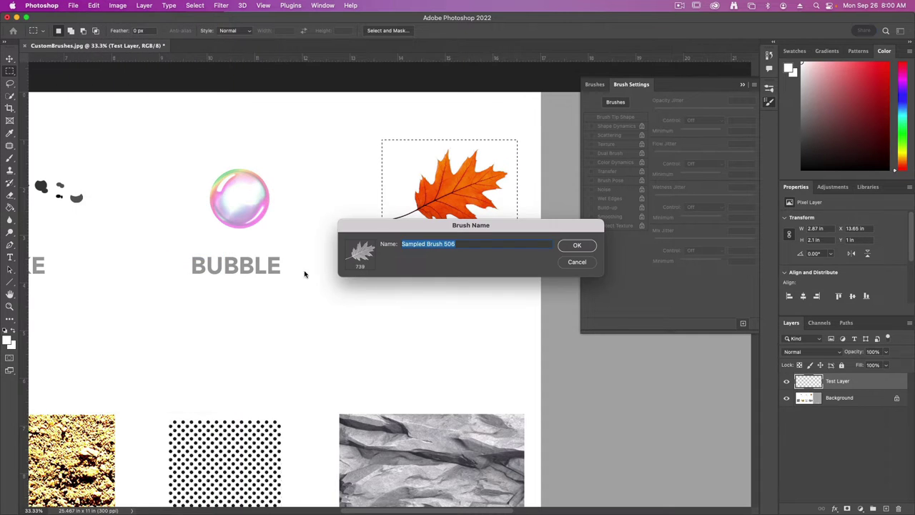
click(589, 248)
scroll(422, 286, right, 10)
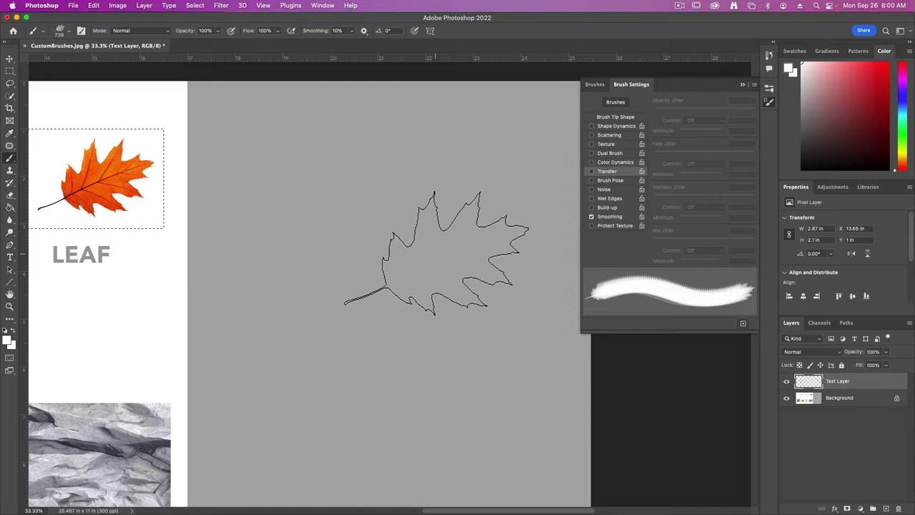
- Set the leaf brush tip to 300 px with about 106% spacing
click(616, 117)
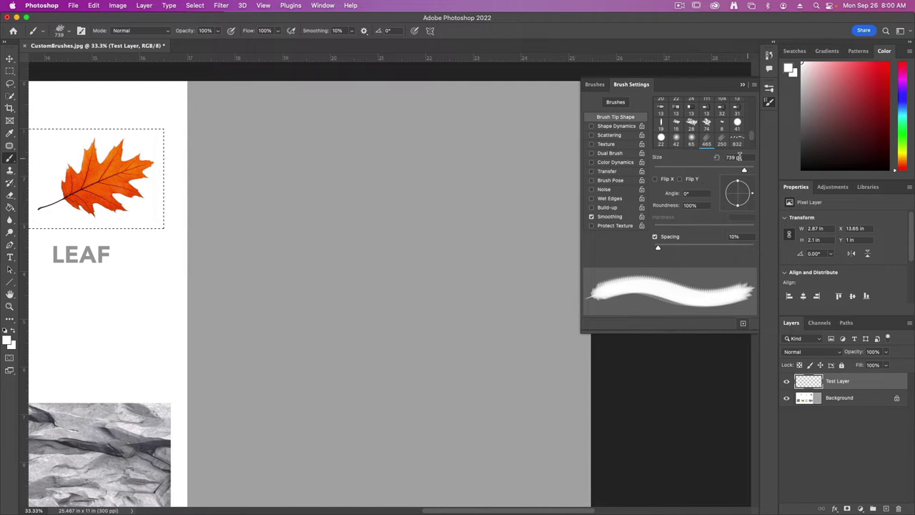
text(300)
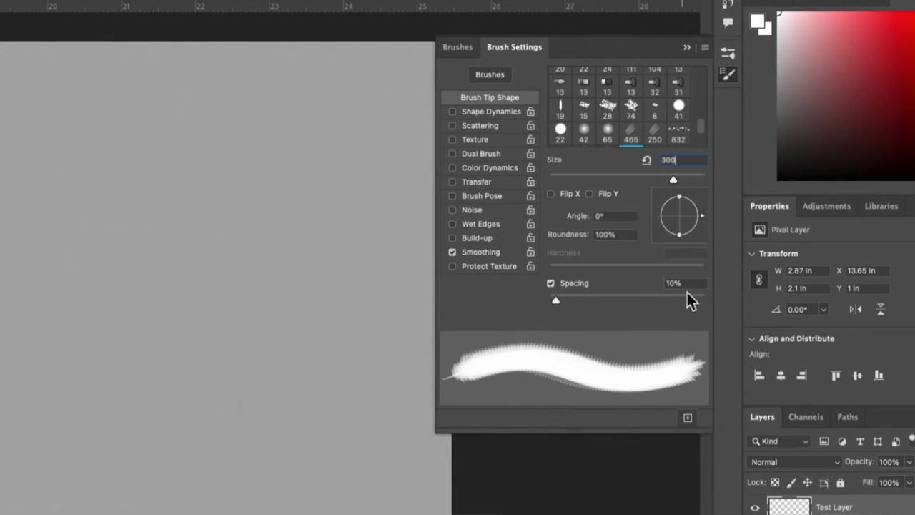
mouse_move(564, 306)
mouse_down()
mouse_move(551, 307)
mouse_move(645, 306)
mouse_move(629, 313)
mouse_up()
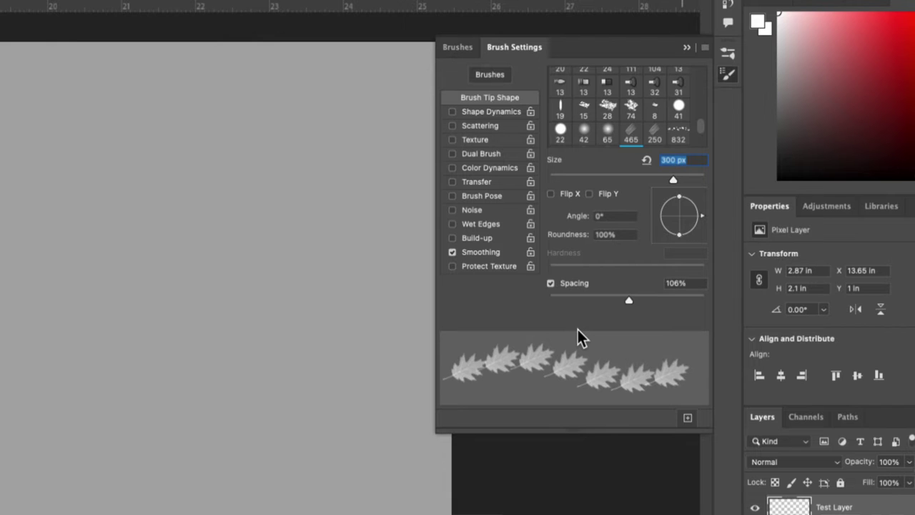
- Enable Shape Dynamics with 76% Size Jitter and 100% Angle Jitter
click(486, 112)
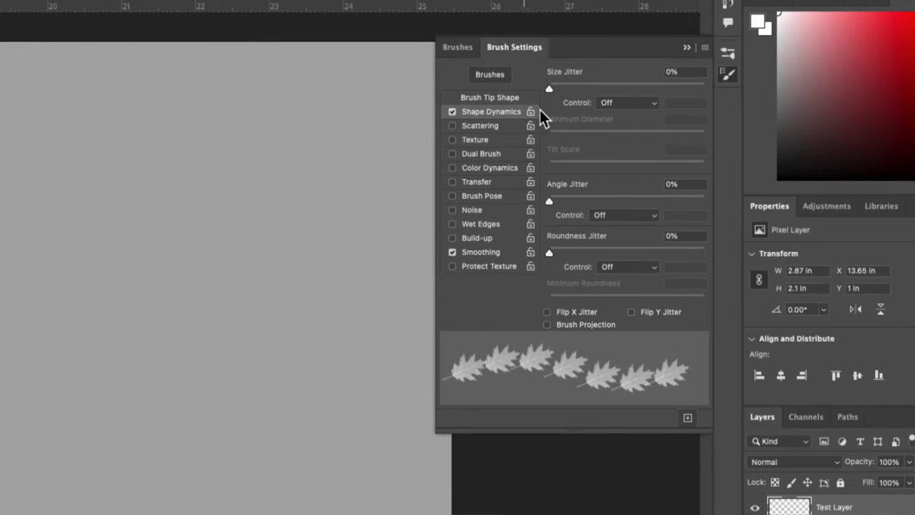
drag(547, 88, 668, 99)
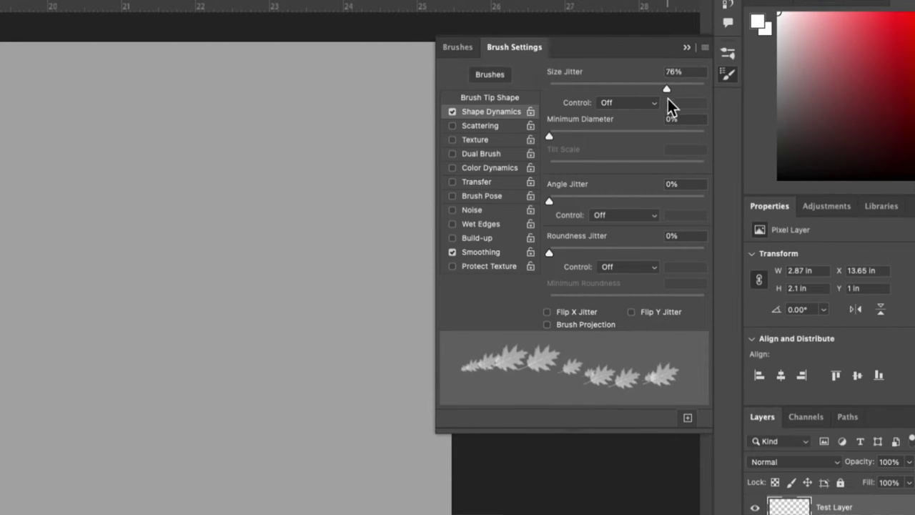
drag(568, 201, 719, 204)
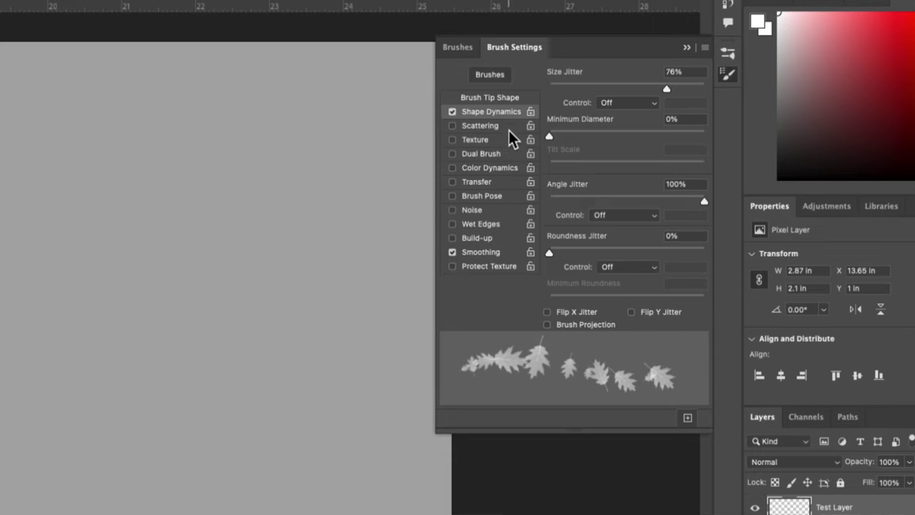
- Enable Scattering at 143% with Count 3, test-paint leaves, then undo the stroke
click(482, 125)
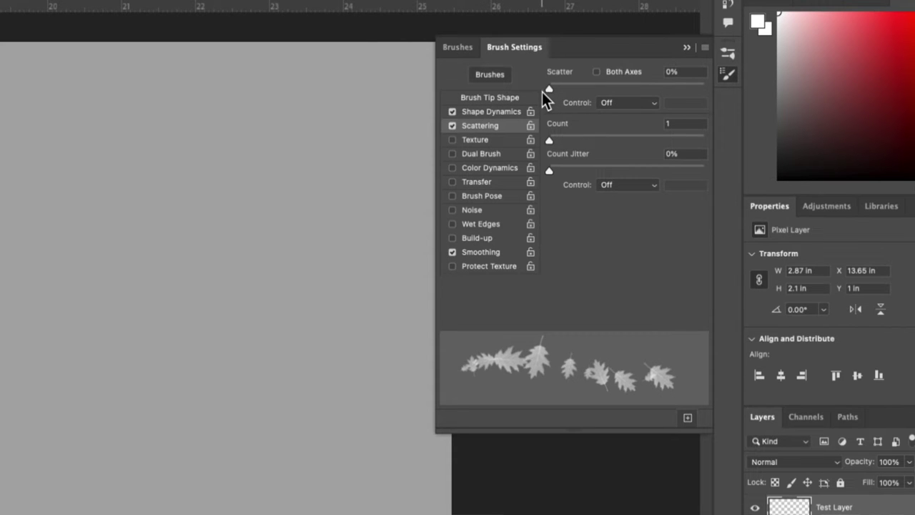
mouse_move(590, 86)
mouse_down()
mouse_move(608, 86)
mouse_move(571, 87)
mouse_up()
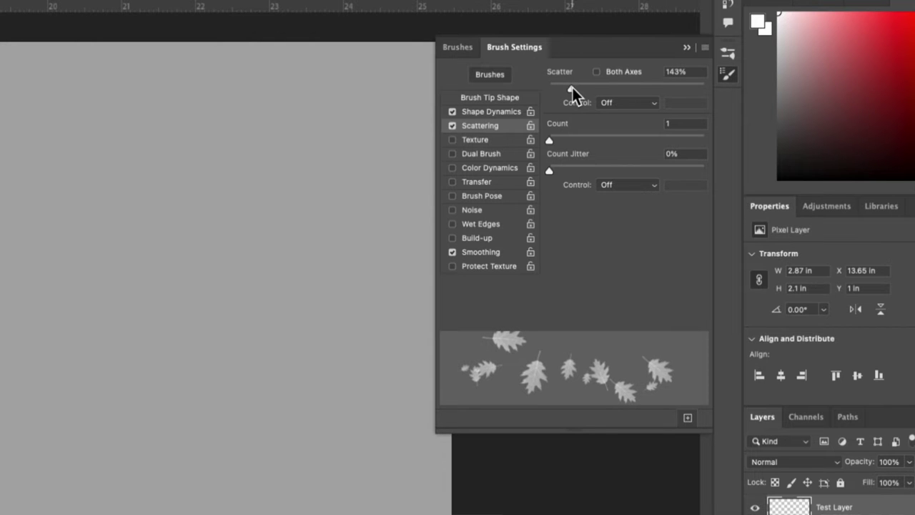
drag(554, 140, 574, 140)
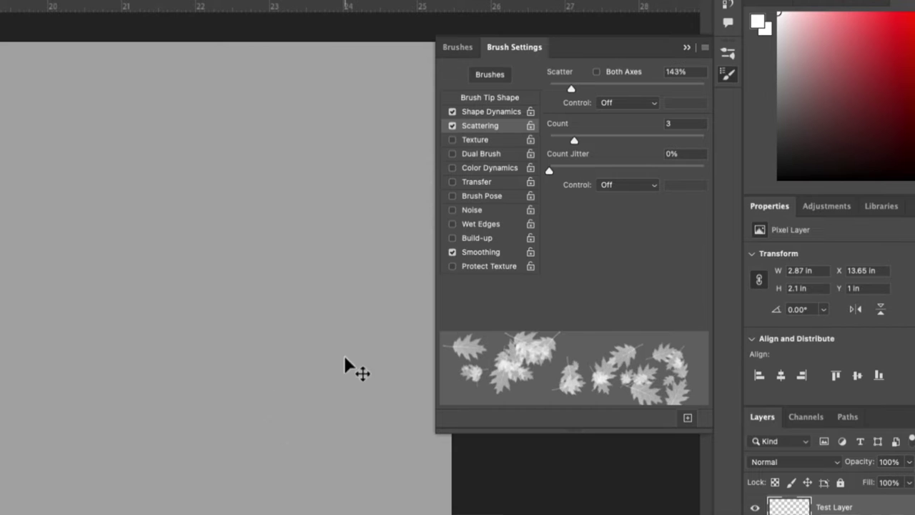
mouse_move(364, 183)
mouse_down()
mouse_move(194, 394)
mouse_move(221, 398)
mouse_up()
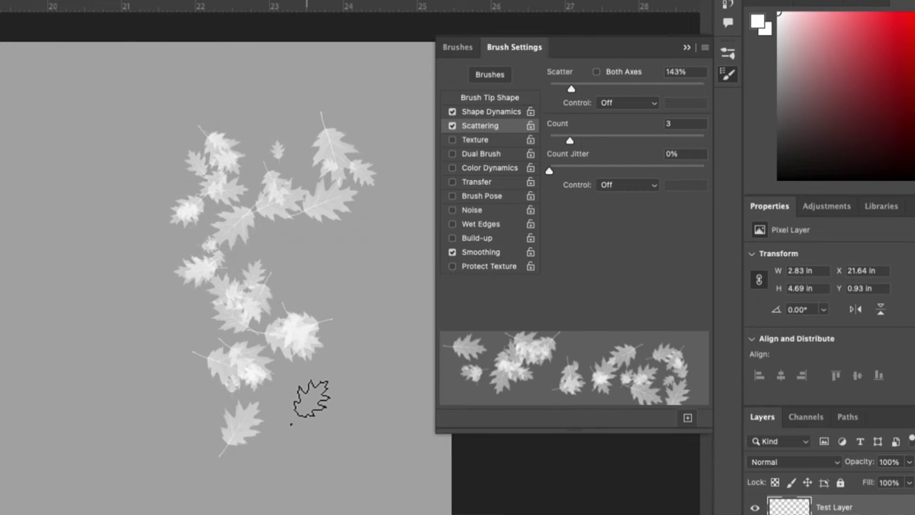
key(ctrl+z)
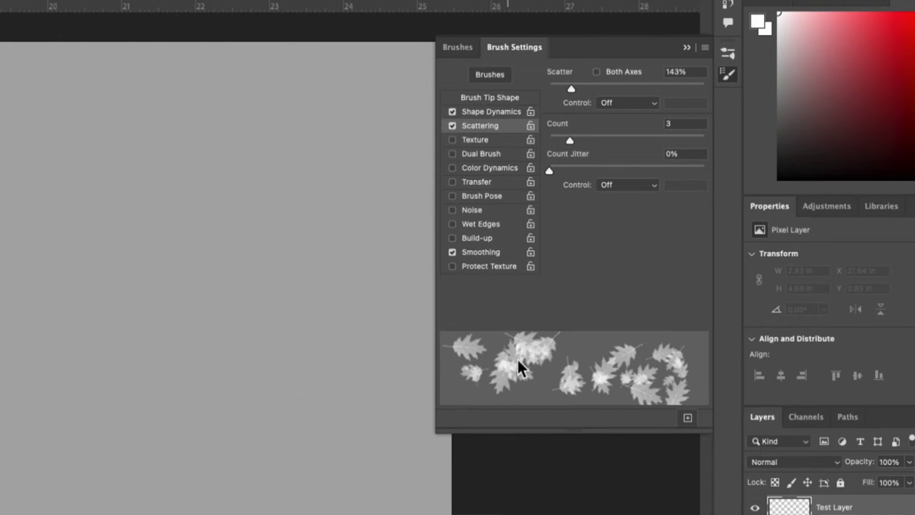
- Turn on Color Dynamics with Apply Per Tip, 81% Foreground/Background Jitter and 41% Saturation Jitter
click(472, 169)
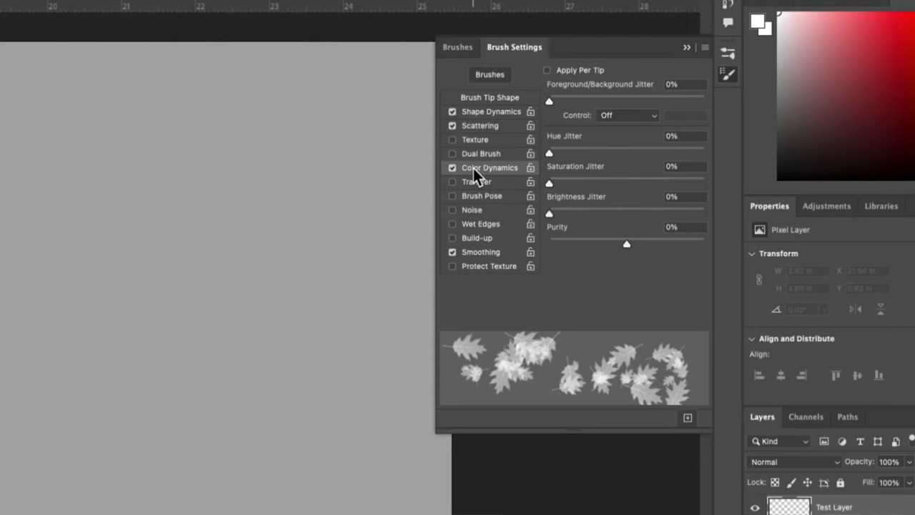
click(548, 70)
drag(548, 101, 676, 104)
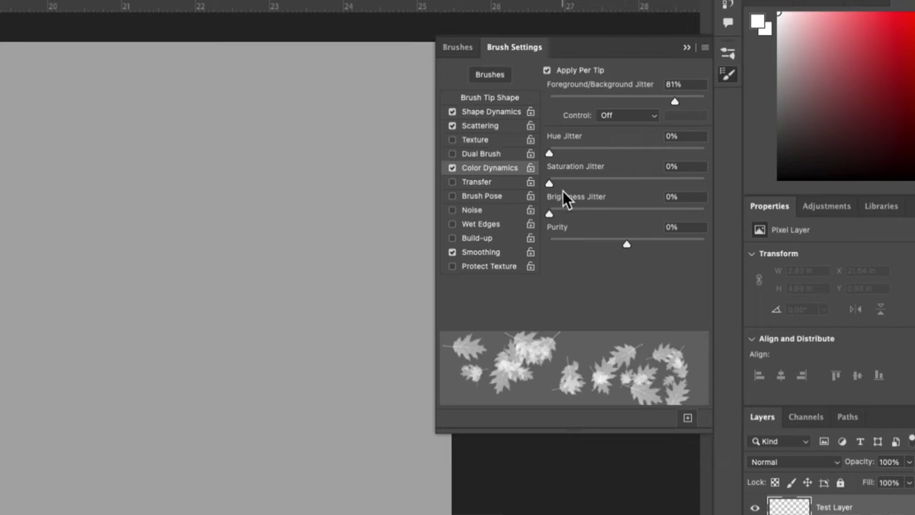
drag(549, 183, 612, 184)
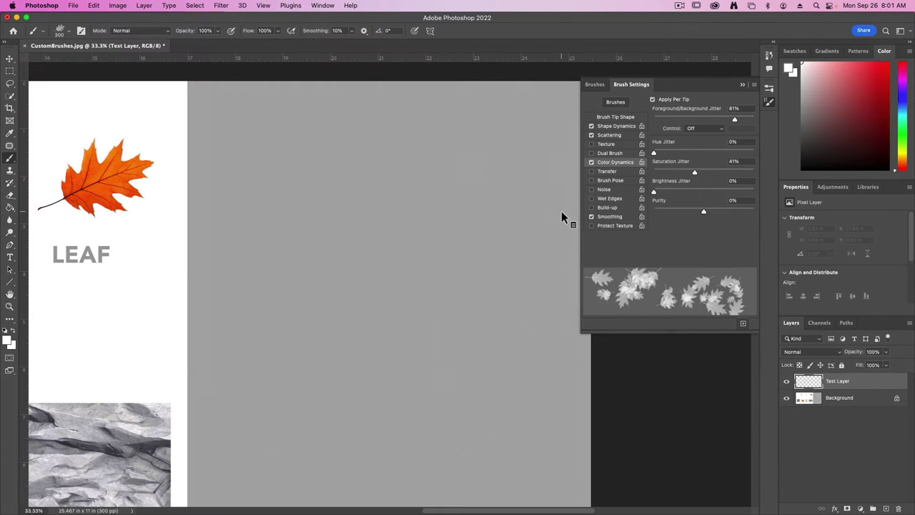
- Set red foreground and yellow background colours, test-paint leaves, then undo the stroke
click(8, 341)
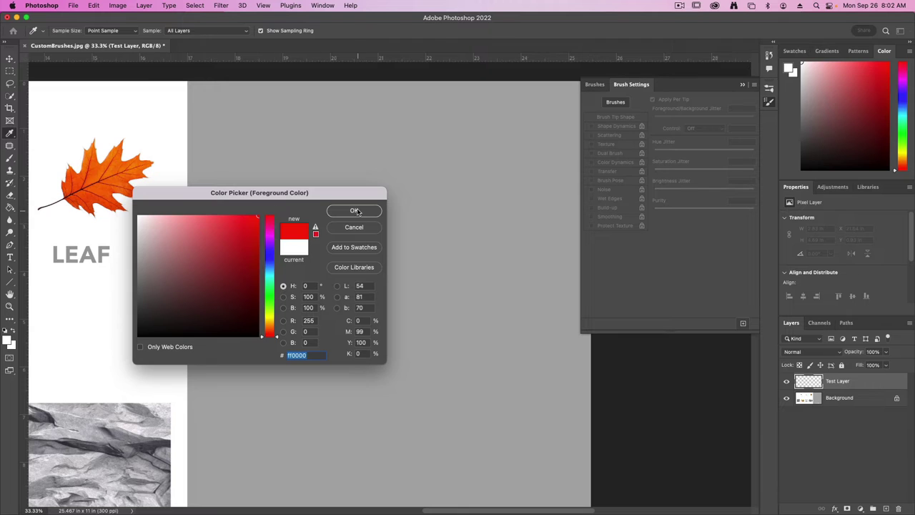
click(355, 211)
click(11, 349)
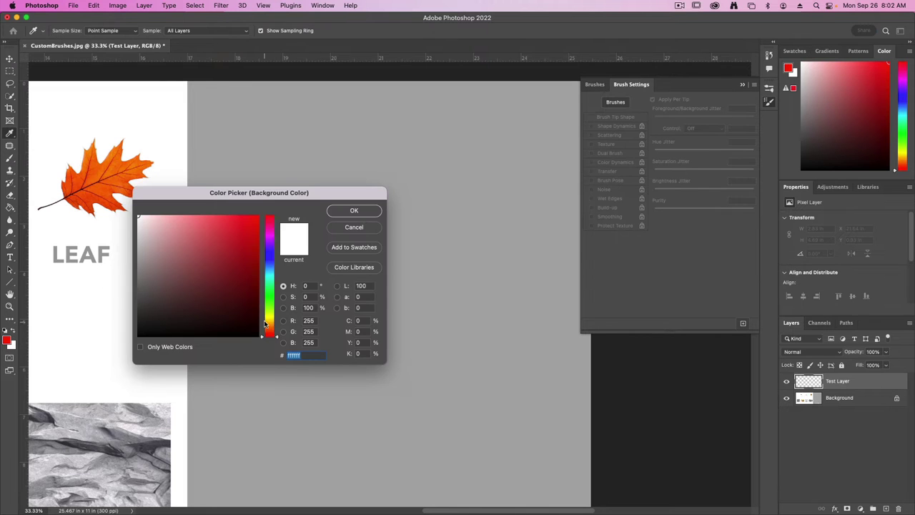
drag(266, 327, 265, 317)
drag(239, 263, 270, 211)
click(354, 212)
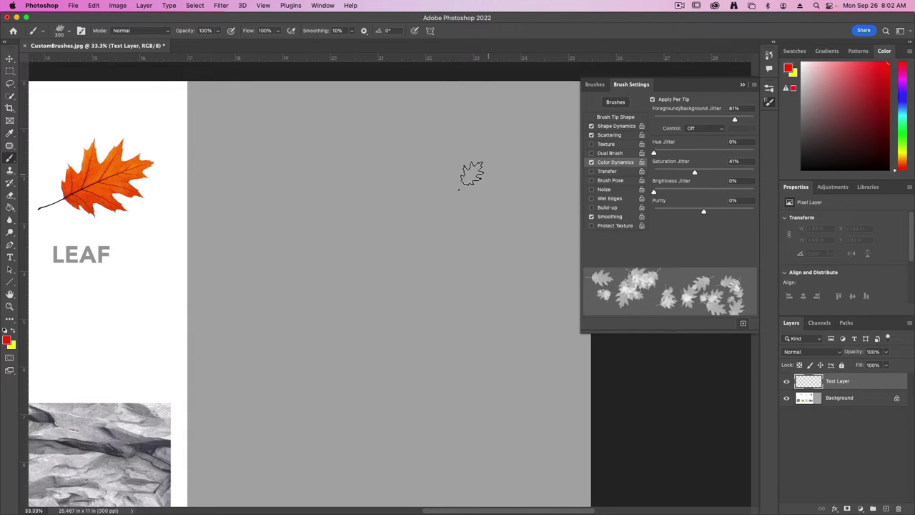
mouse_move(469, 173)
mouse_down()
mouse_move(435, 398)
mouse_move(527, 302)
mouse_move(426, 389)
mouse_move(311, 143)
mouse_move(272, 154)
mouse_up()
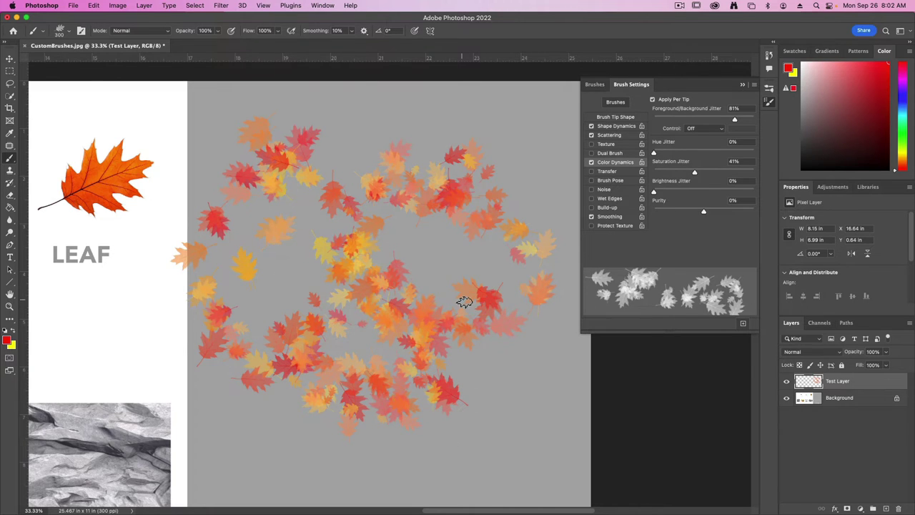
key(super+z)
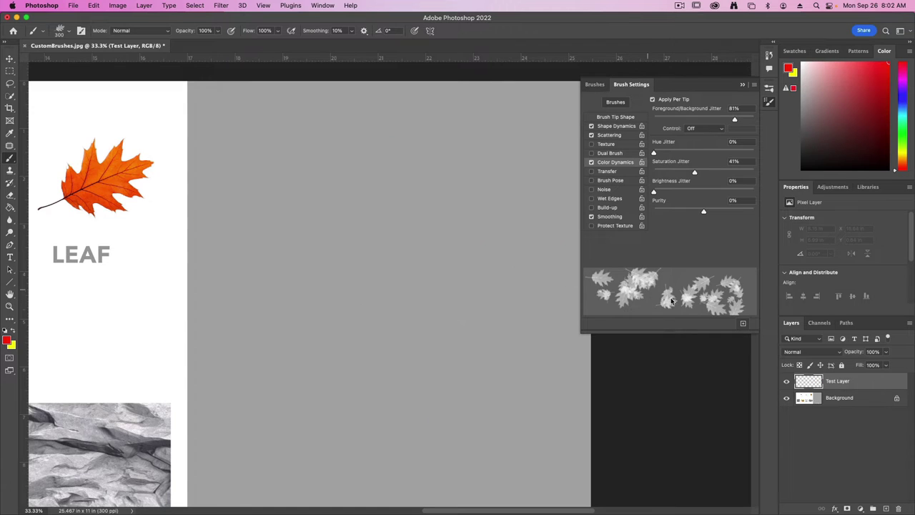
- Save the tuned leaf brush as the new preset 'Leaf Brush'
click(743, 323)
text(Le)
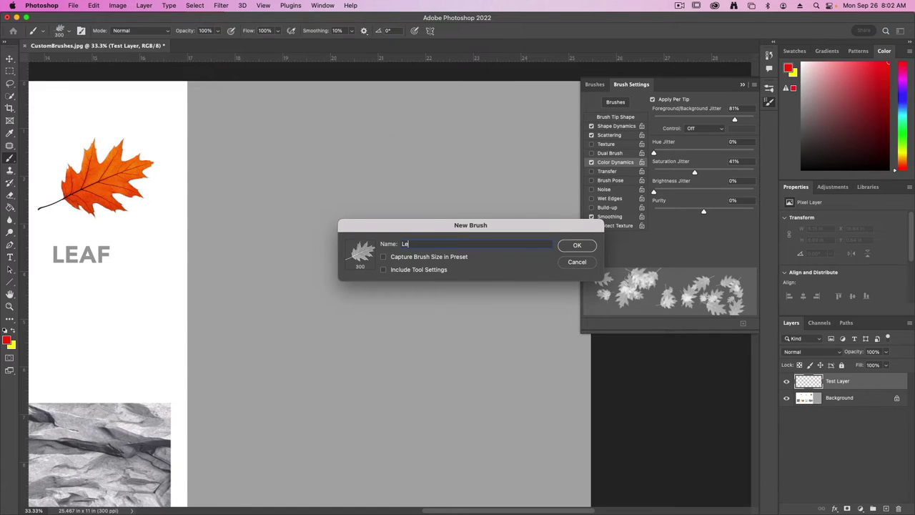
text(af Brush)
key(Return)
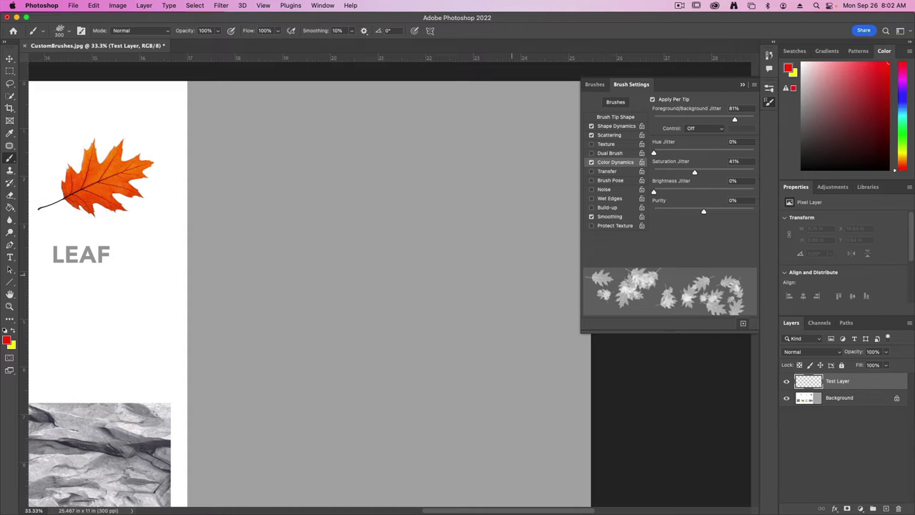
key(super+0)
key(super+plus)
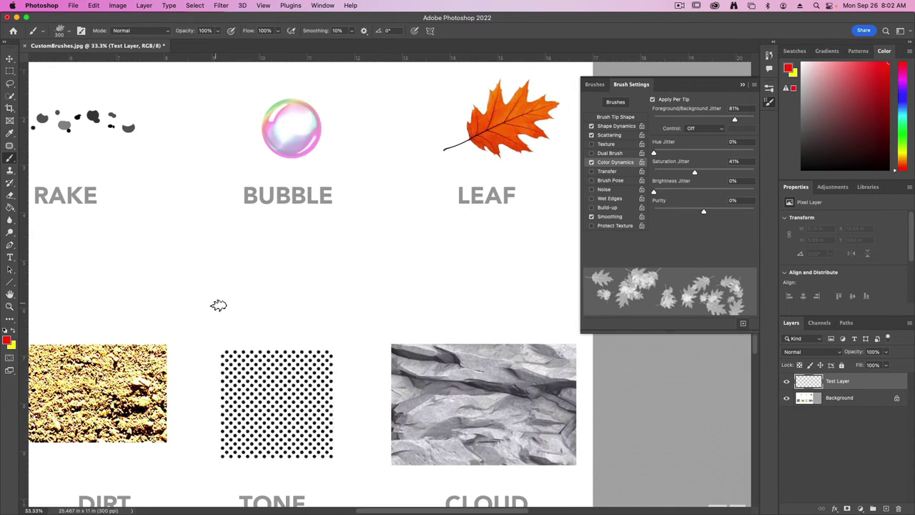
- Zoom to the PRINT sample and marquee-select the newspaper image above it
drag(192, 364, 333, 348)
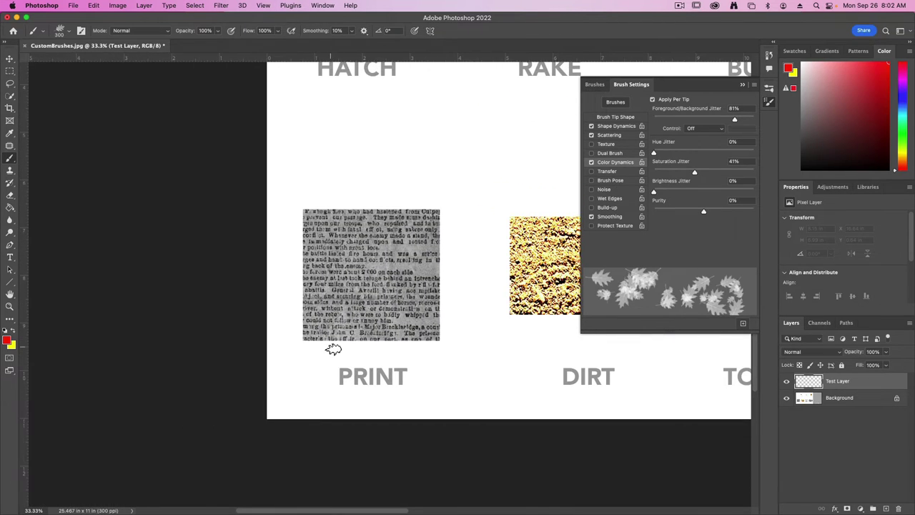
key(super+plus)
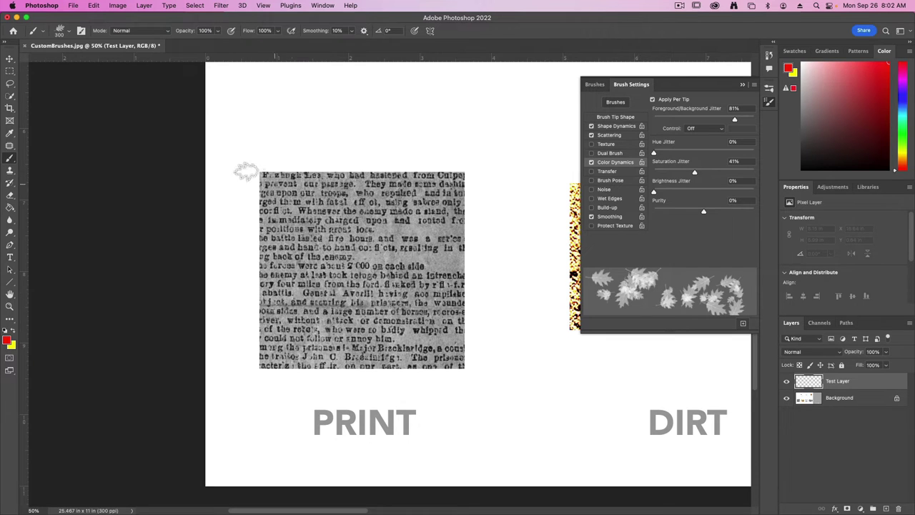
click(9, 70)
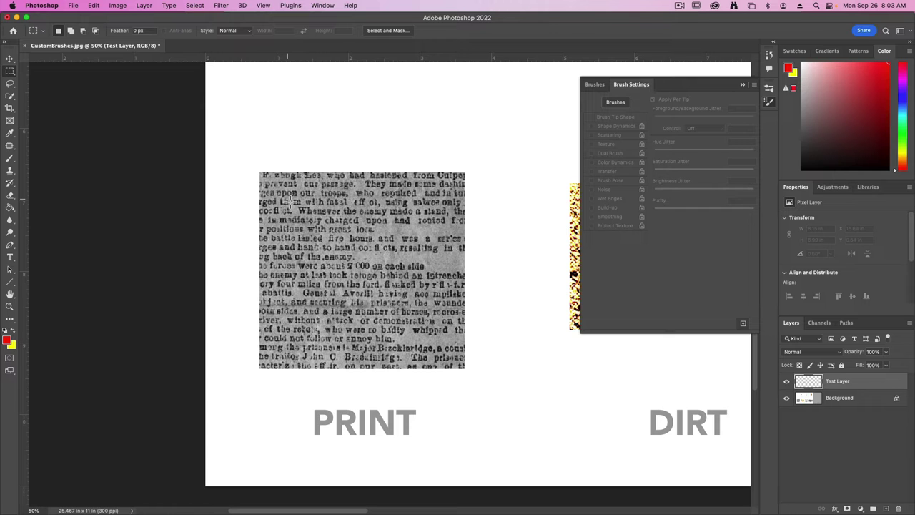
drag(261, 174, 462, 368)
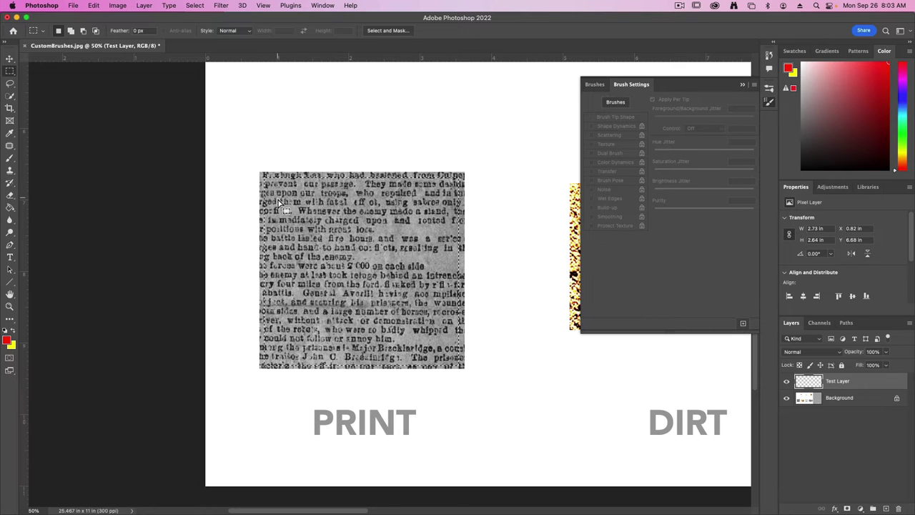
click(118, 5)
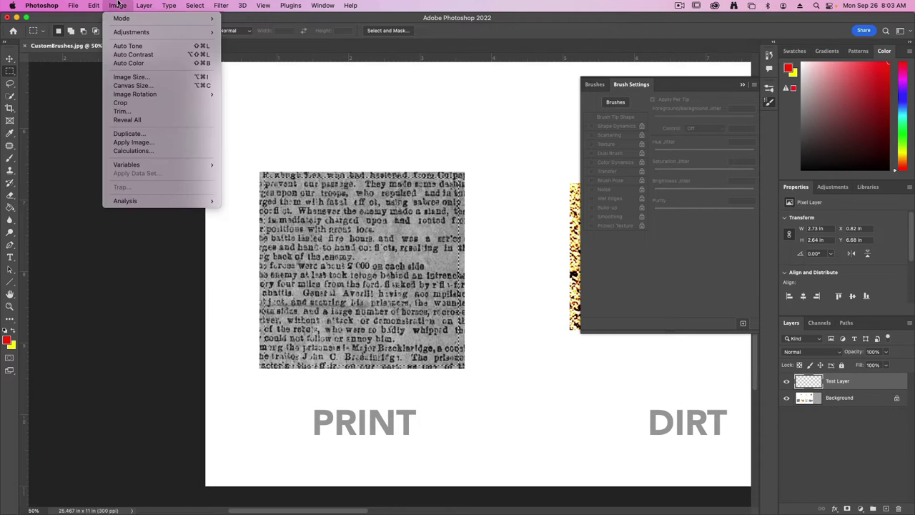
- Dismiss the empty-selection Levels error and make the Background layer active
mouse_move(120, 33)
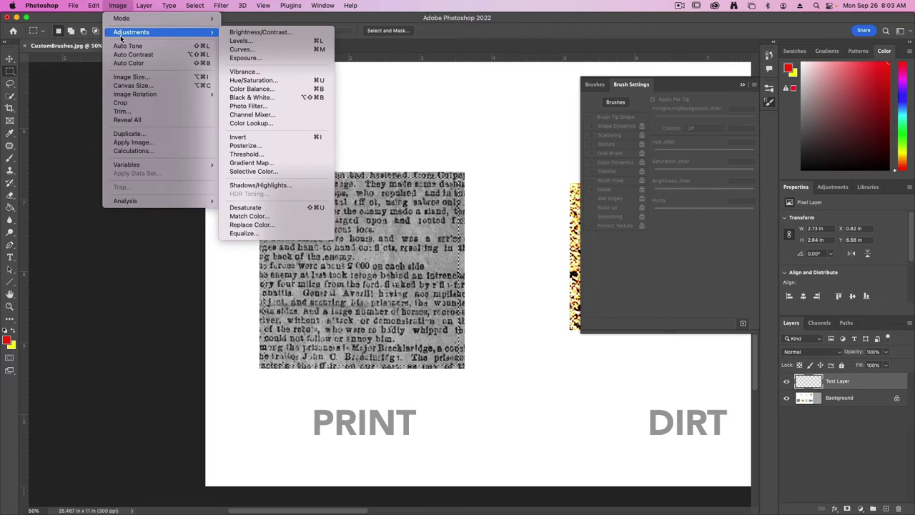
click(272, 46)
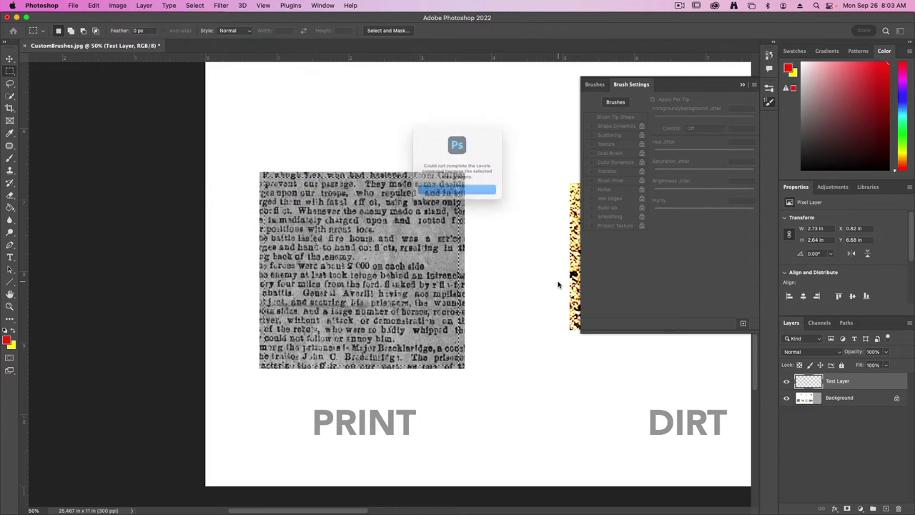
click(470, 205)
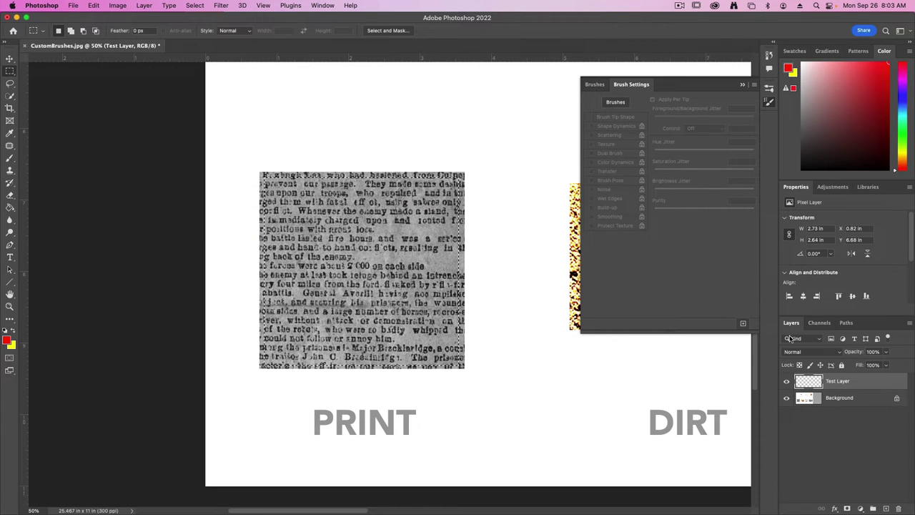
click(870, 404)
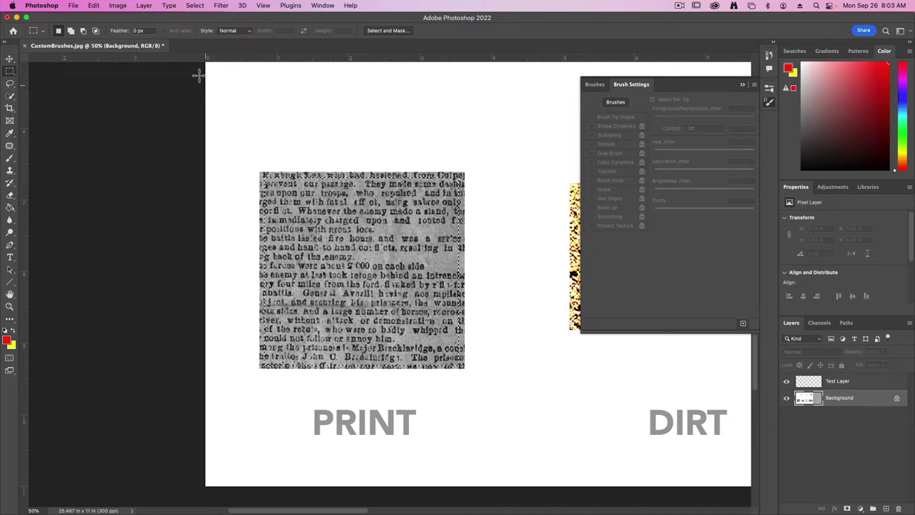
- Apply Levels to the newspaper sample with white point 171 and midtones 0.95
click(118, 6)
mouse_move(132, 32)
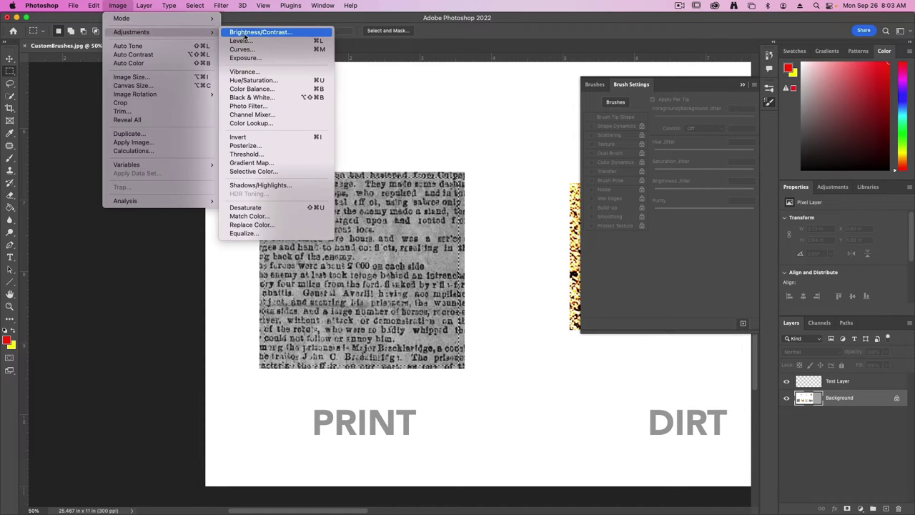
click(257, 41)
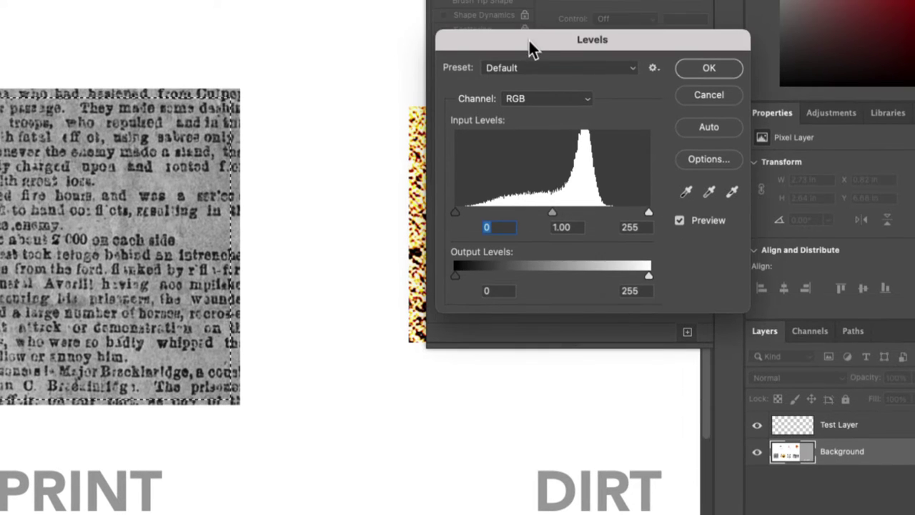
drag(529, 45, 388, 96)
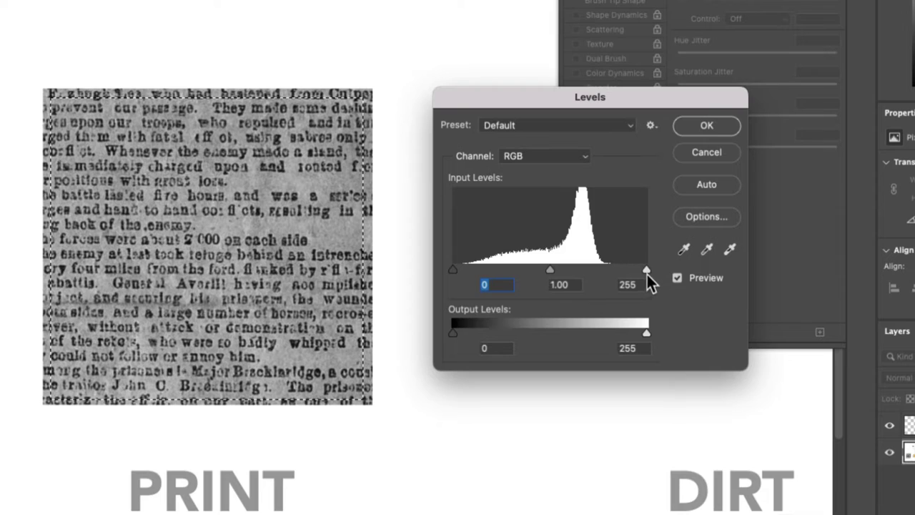
drag(646, 270, 583, 270)
drag(515, 268, 550, 270)
mouse_move(453, 270)
mouse_down()
mouse_move(520, 271)
mouse_move(453, 271)
mouse_up()
drag(550, 270, 521, 271)
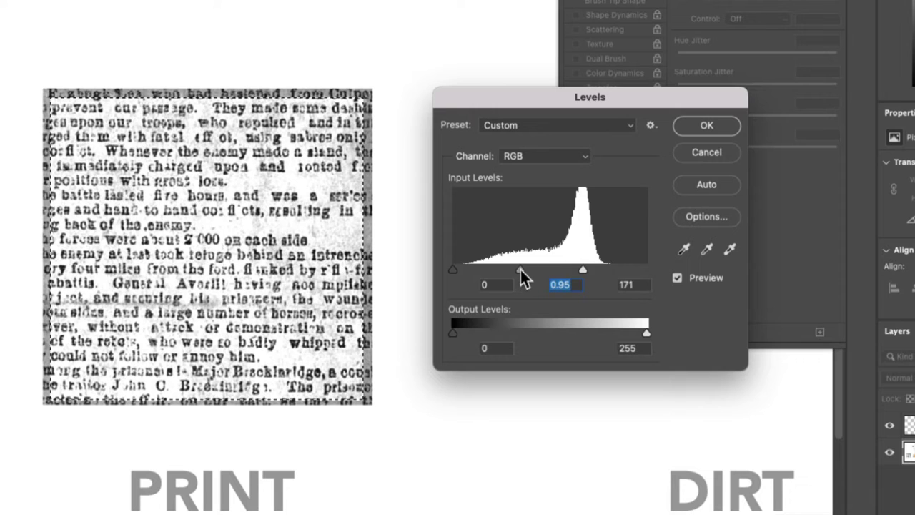
click(704, 128)
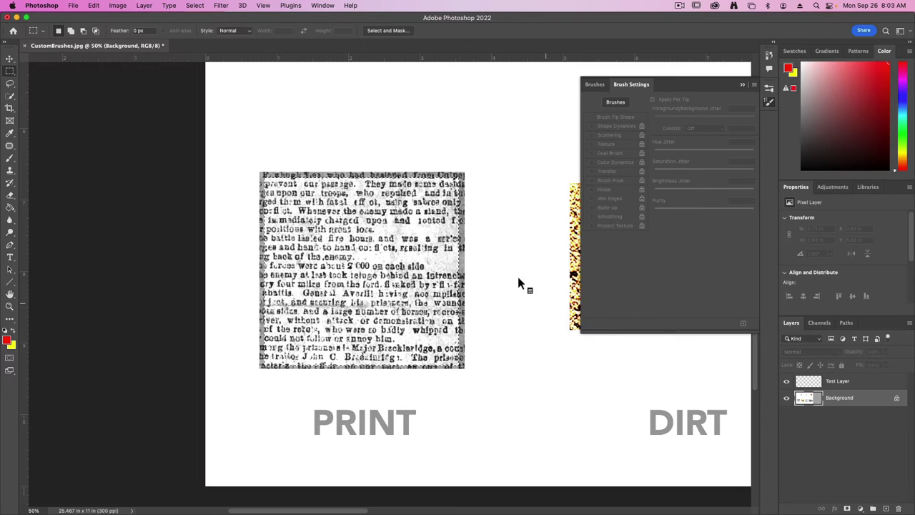
click(95, 5)
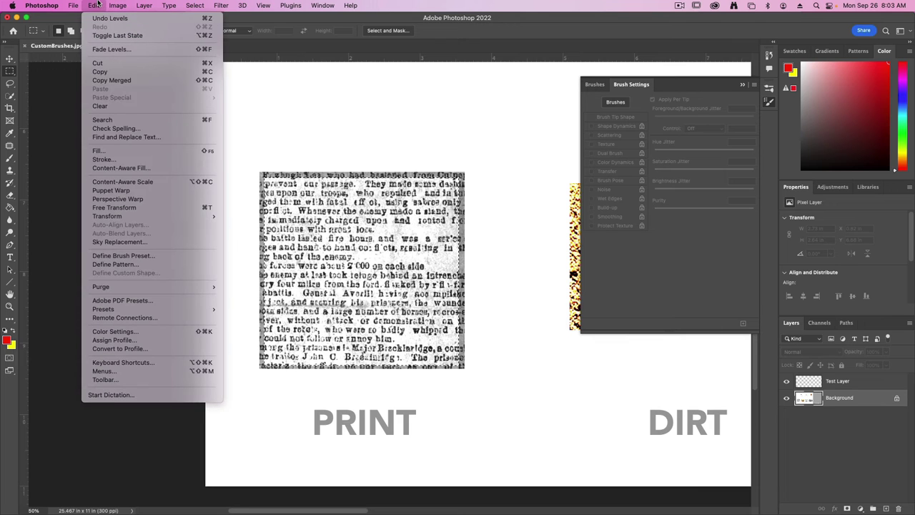
- Define a new sampled brush from the newspaper selection and switch to the Brush tool
click(123, 255)
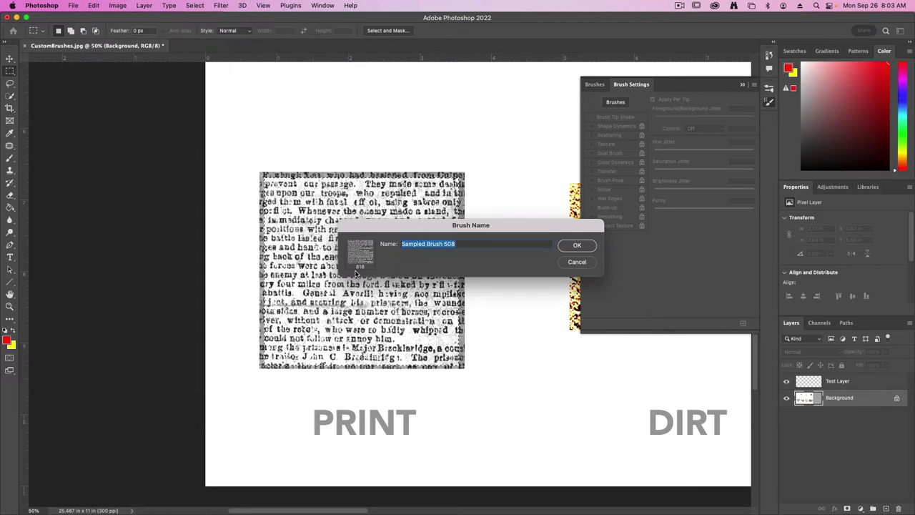
click(576, 245)
key(b)
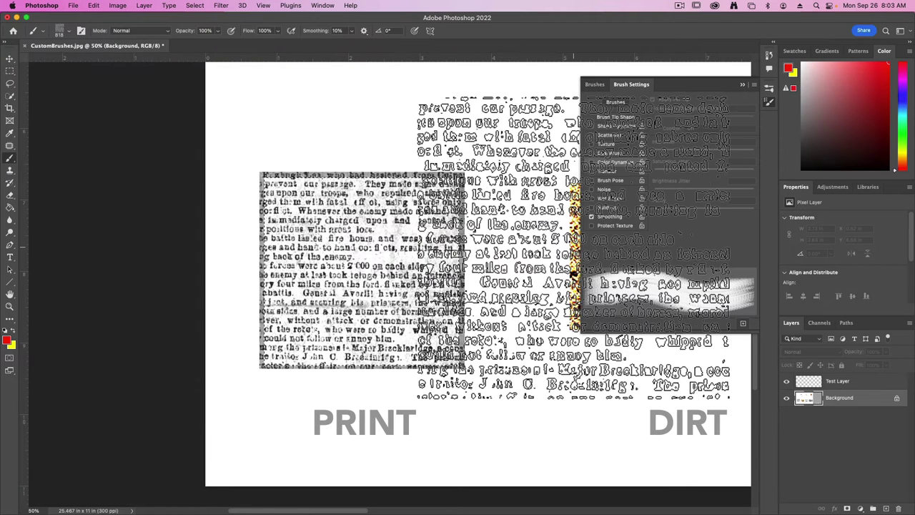
scroll(362, 270, right, 15)
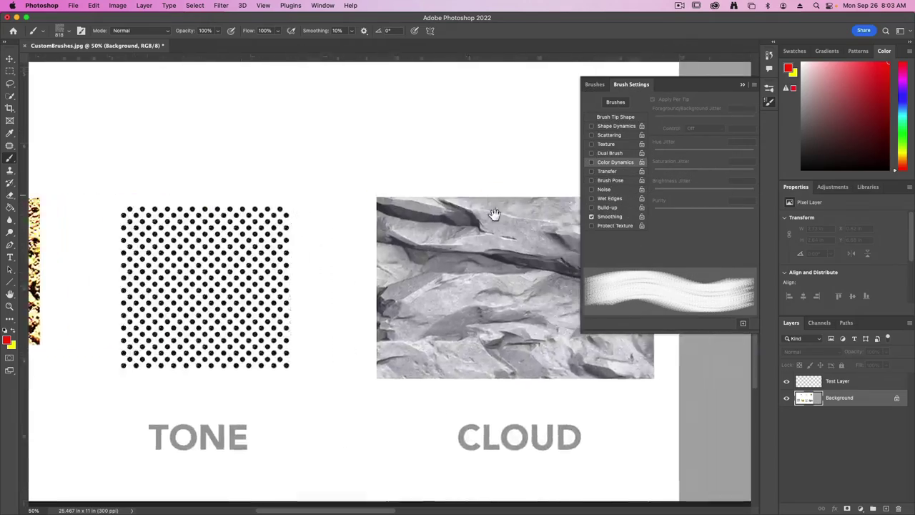
scroll(259, 226, right, 3)
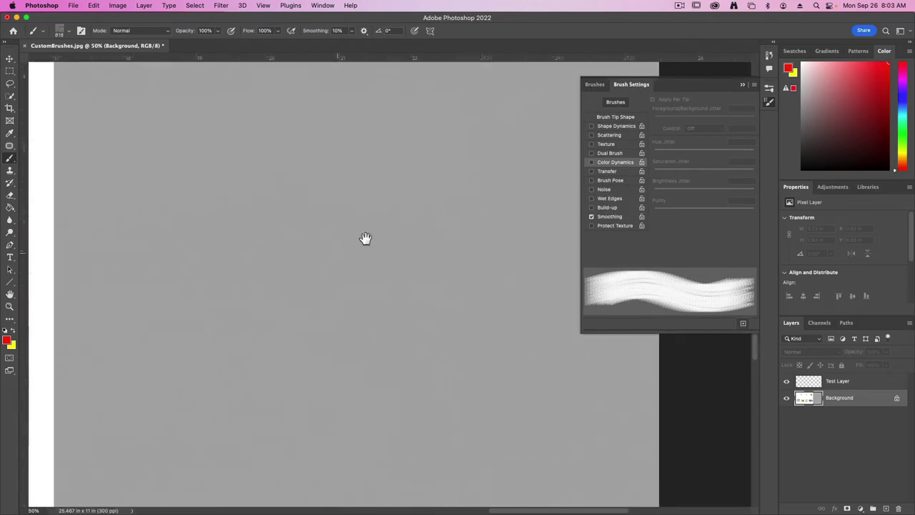
- Set the print brush to 250 px with 29% spacing and 20% angle jitter
click(616, 117)
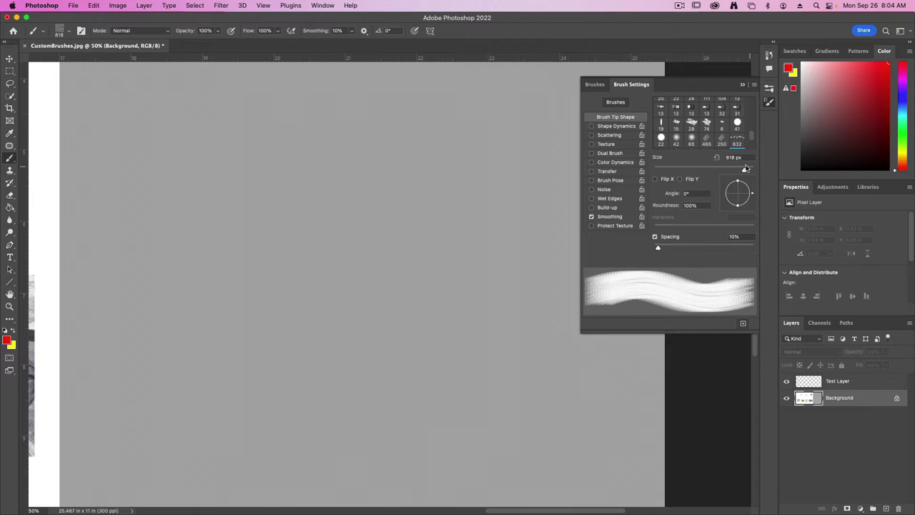
text(250)
mouse_move(659, 250)
mouse_down()
mouse_move(678, 249)
mouse_move(662, 248)
mouse_up()
click(620, 127)
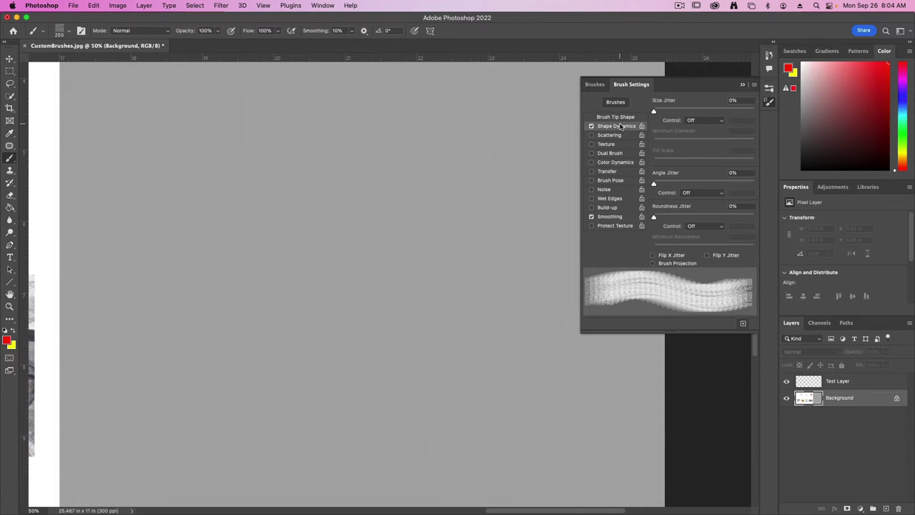
drag(658, 113, 678, 113)
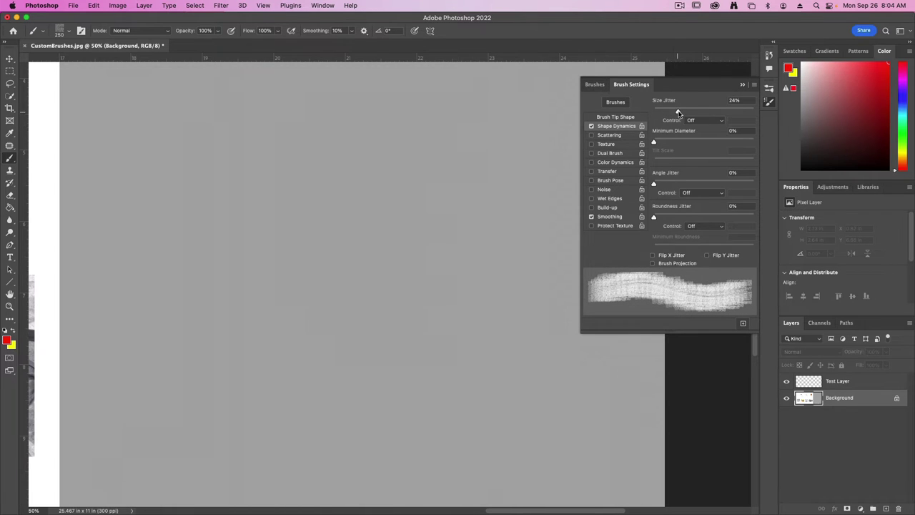
drag(678, 113, 643, 115)
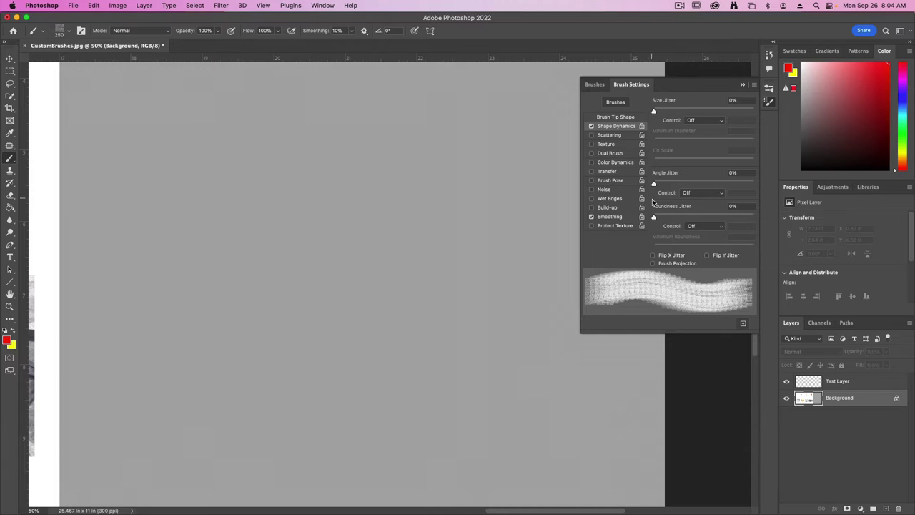
drag(653, 183, 672, 184)
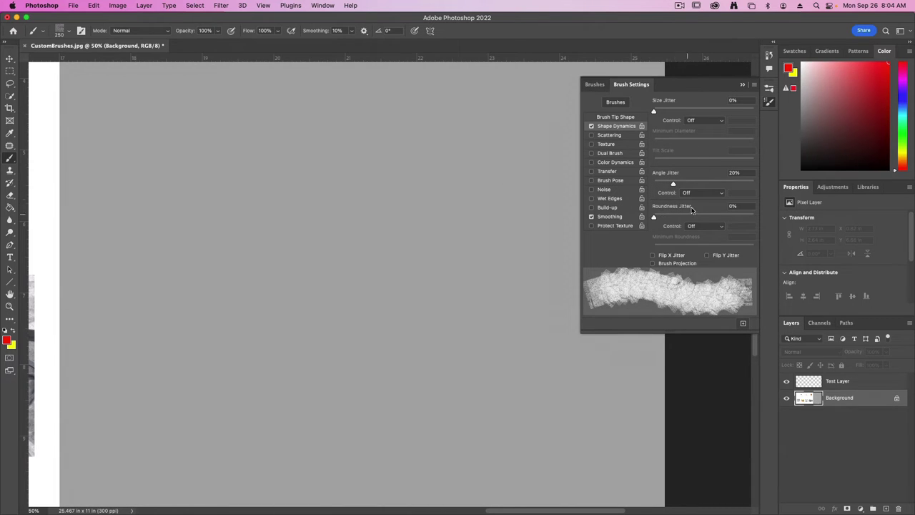
- Enable 152% scattering, paint a red test stroke, and undo it
click(609, 136)
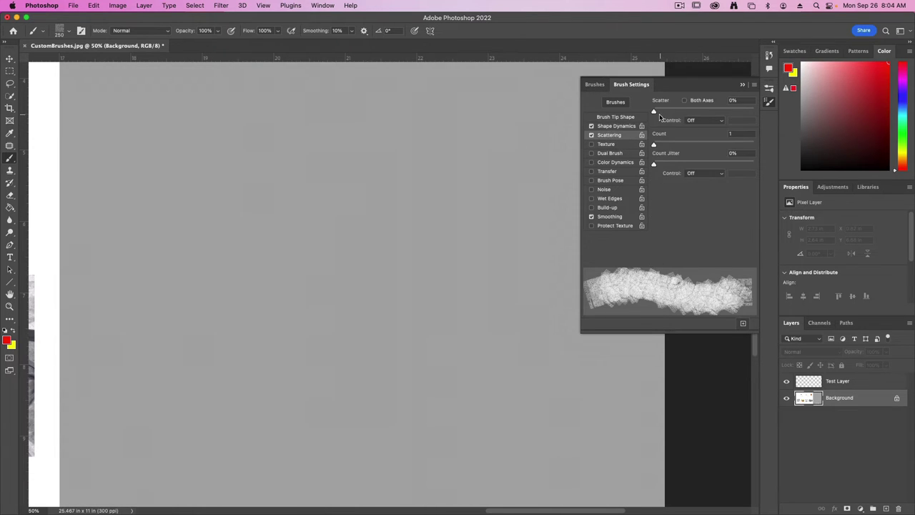
mouse_move(659, 113)
mouse_down()
mouse_move(678, 113)
mouse_move(668, 113)
mouse_up()
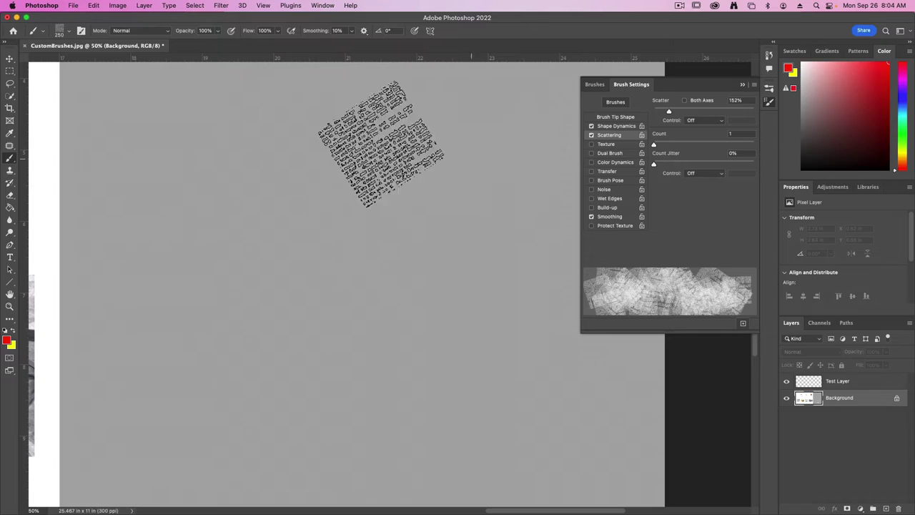
mouse_move(419, 255)
mouse_down()
mouse_move(300, 259)
mouse_move(291, 413)
mouse_move(316, 237)
mouse_move(515, 175)
mouse_move(358, 275)
mouse_move(198, 239)
mouse_move(140, 173)
mouse_move(327, 383)
mouse_up()
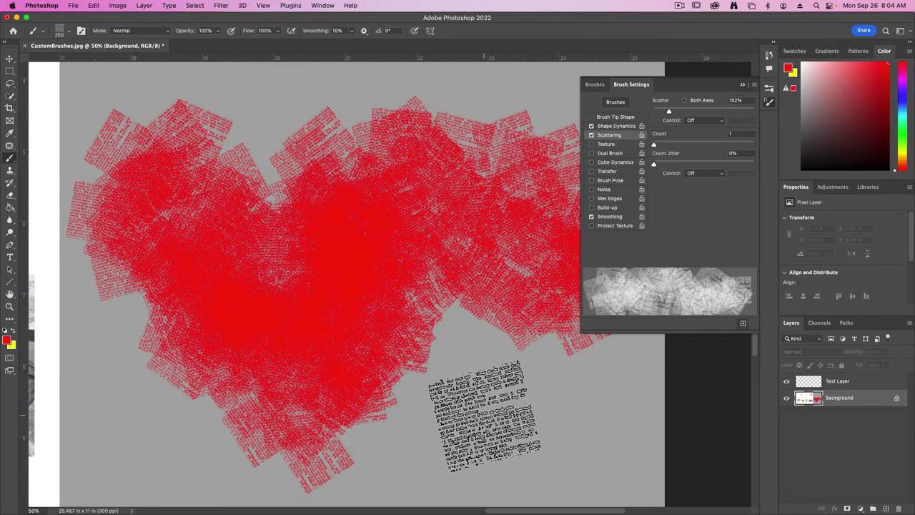
key(super+z)
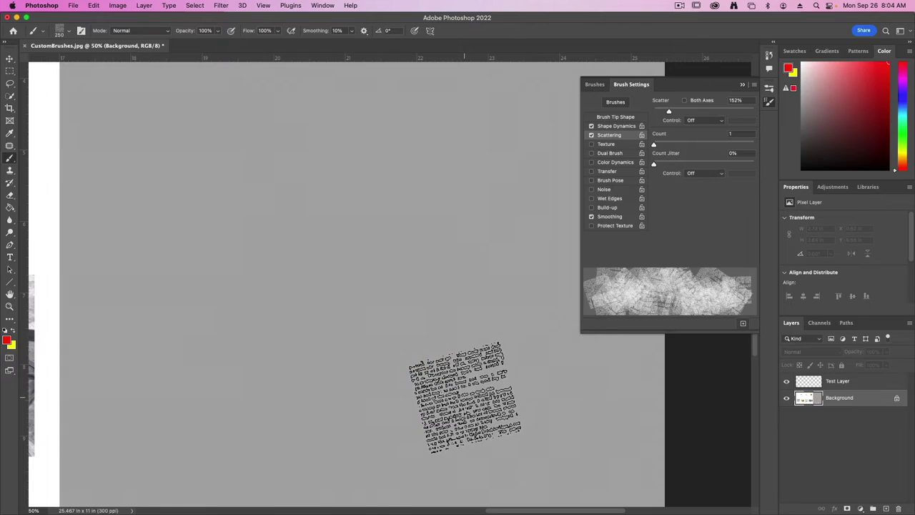
- Save the current scattered brush as the preset 'LightPrint'
scroll(380, 286, left, 5)
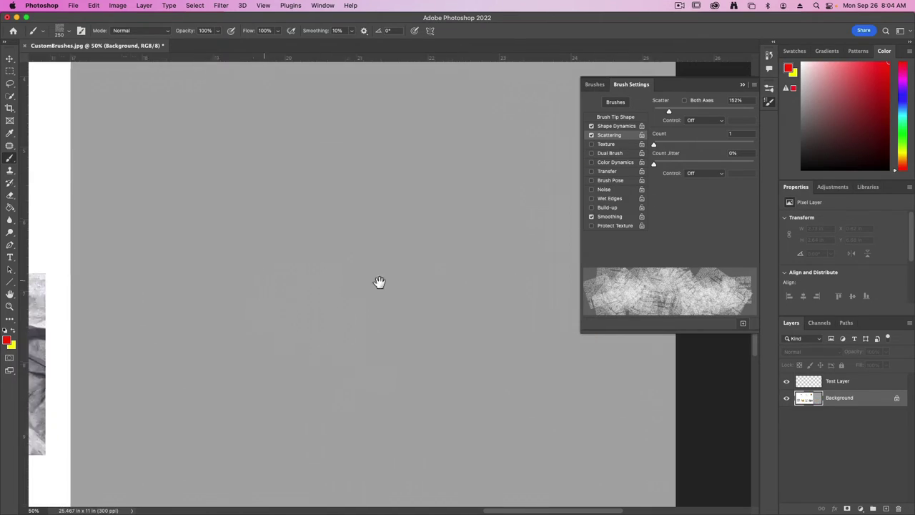
scroll(379, 309, left, 10)
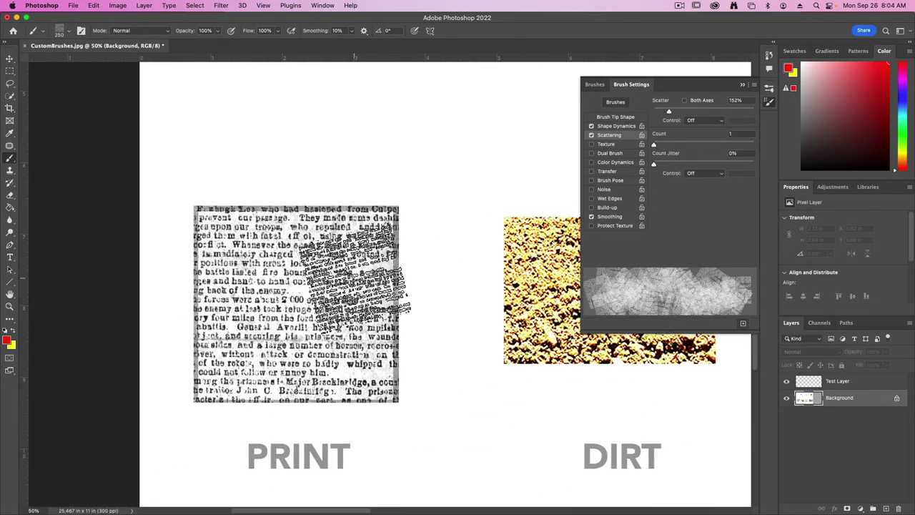
click(57, 5)
click(642, 236)
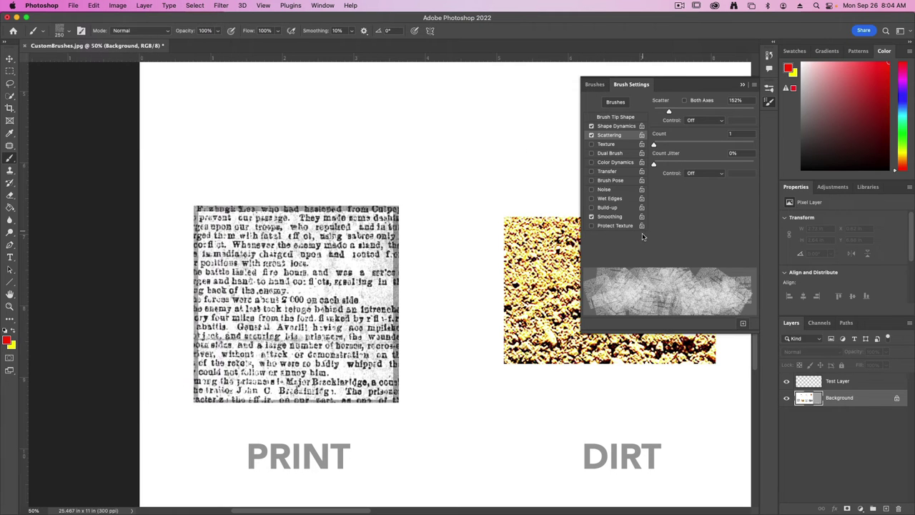
click(744, 325)
text(L)
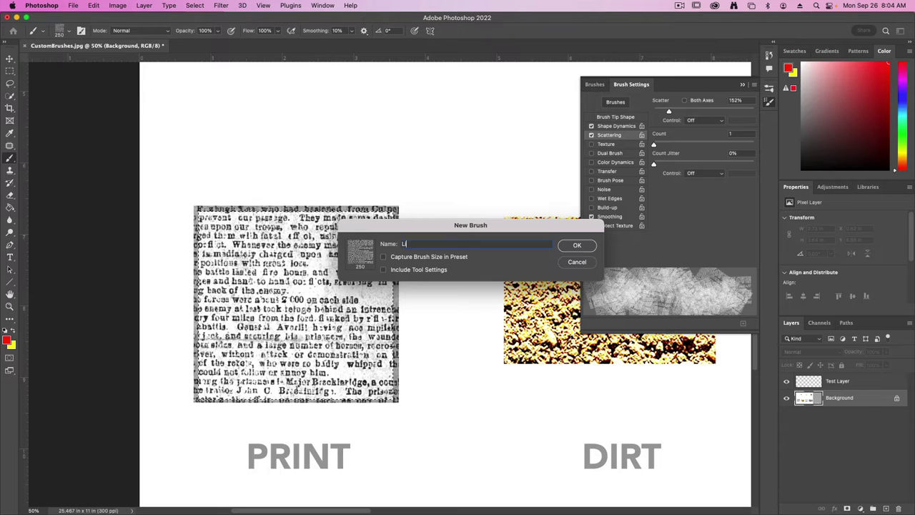
text(ightPrint)
key(Return)
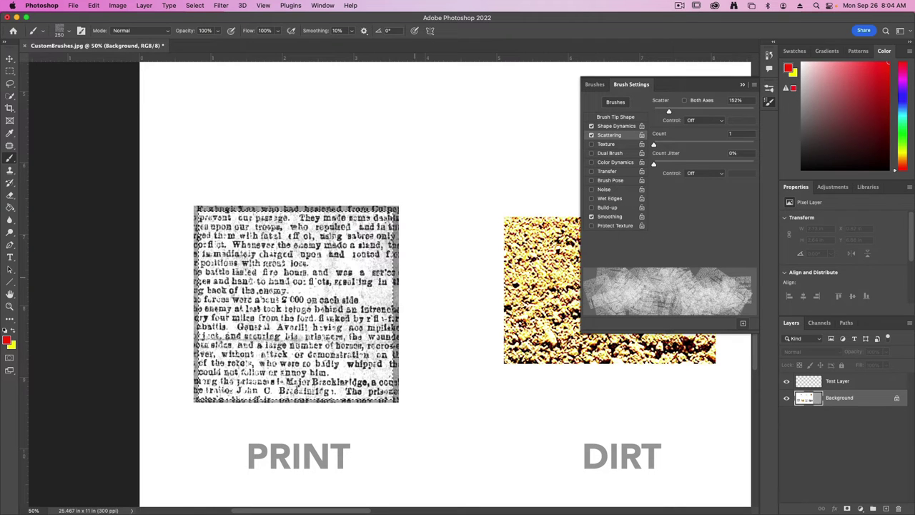
- Undo the Levels adjustment on the PRINT sample and clear the test stamps
click(94, 5)
click(98, 20)
mouse_move(270, 282)
mouse_down()
mouse_move(289, 295)
mouse_move(281, 330)
mouse_up()
key(super+z)
- Define a new brush, Sampled Brush 510, from the PRINT selection
click(117, 5)
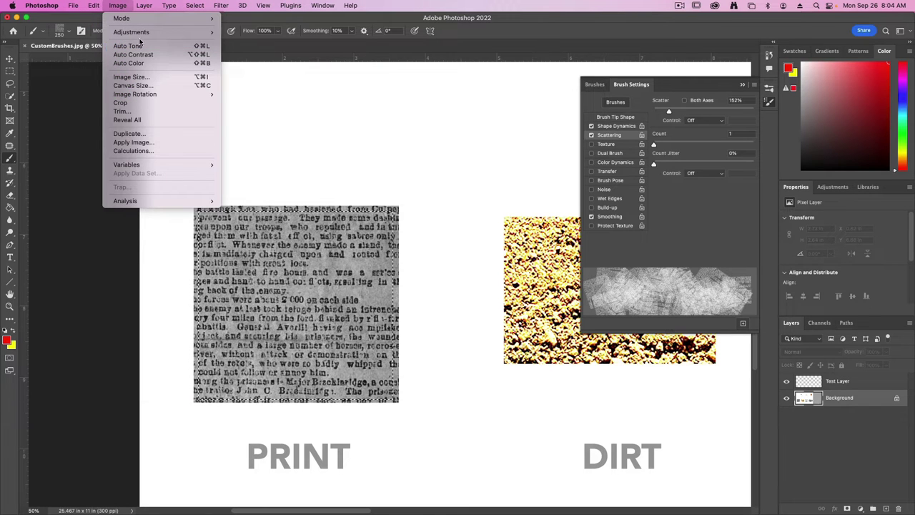
click(480, 222)
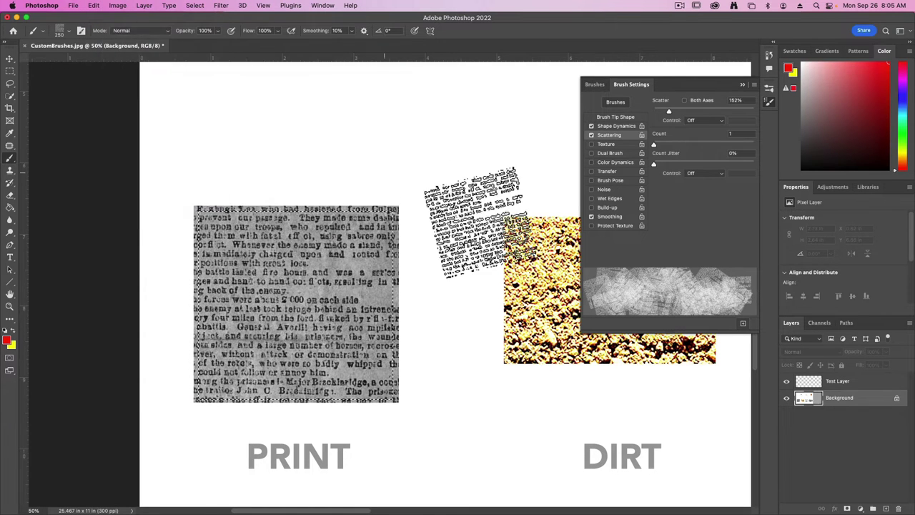
mouse_move(275, 243)
mouse_down()
mouse_move(194, 235)
mouse_move(293, 261)
mouse_up()
click(73, 5)
mouse_move(93, 5)
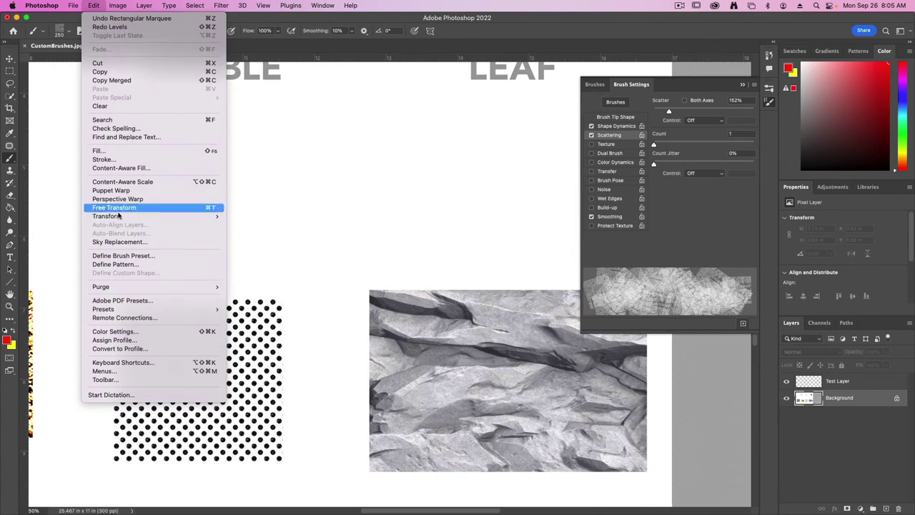
click(143, 256)
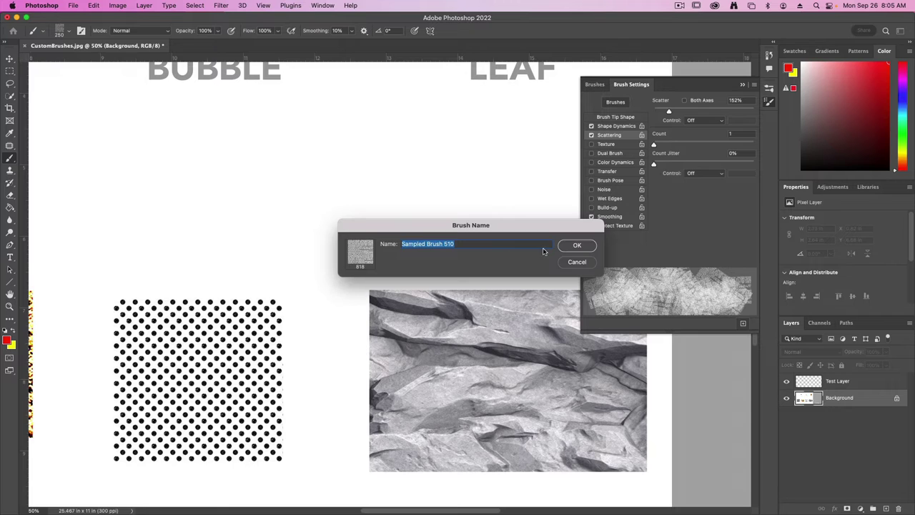
click(577, 245)
scroll(188, 239, right, 10)
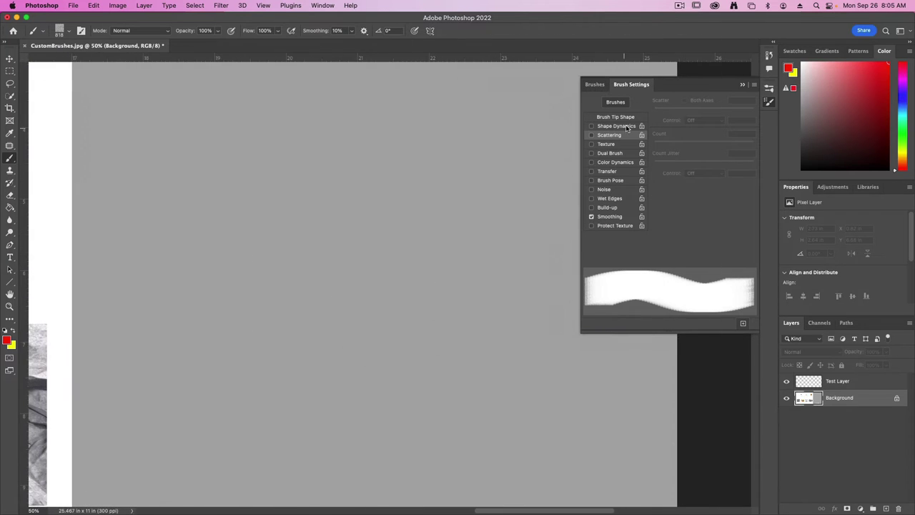
- Give the new brush 44% spacing, 18% angle jitter and 148% scatter
click(625, 123)
drag(654, 112, 674, 112)
click(616, 117)
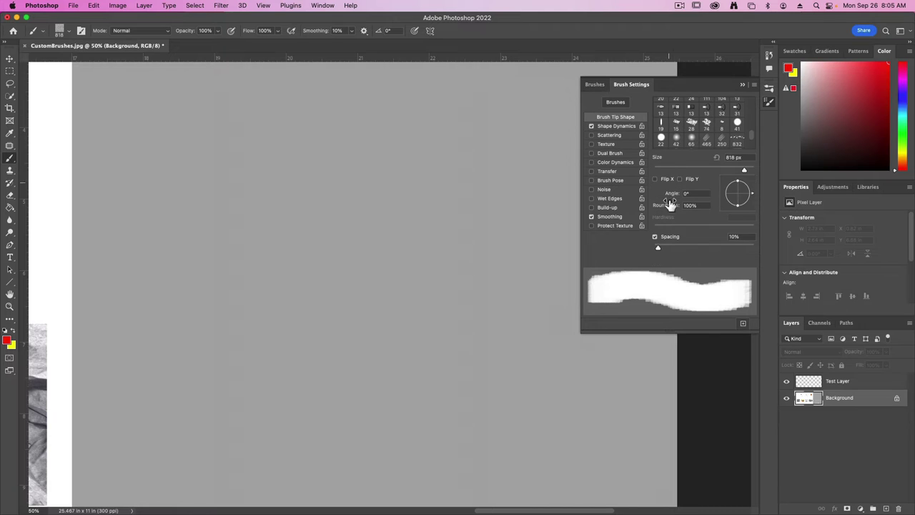
drag(658, 245, 675, 246)
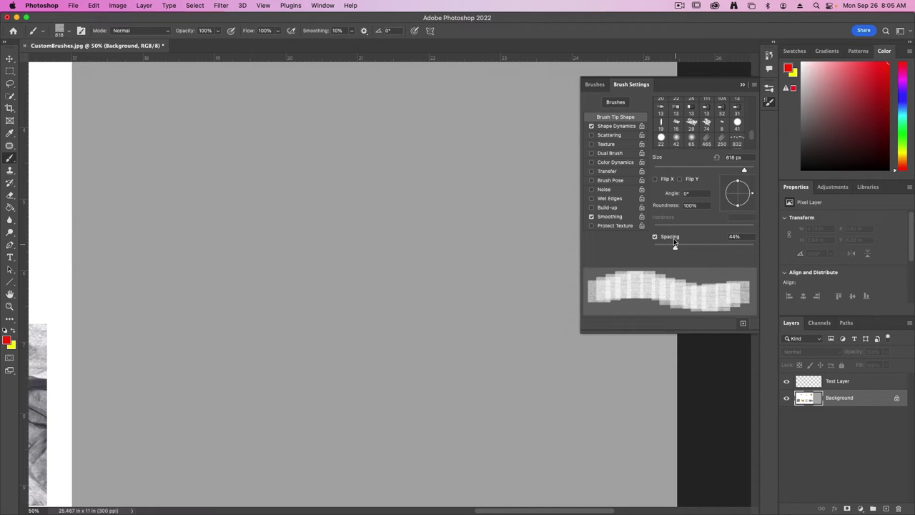
click(604, 126)
drag(673, 110, 652, 111)
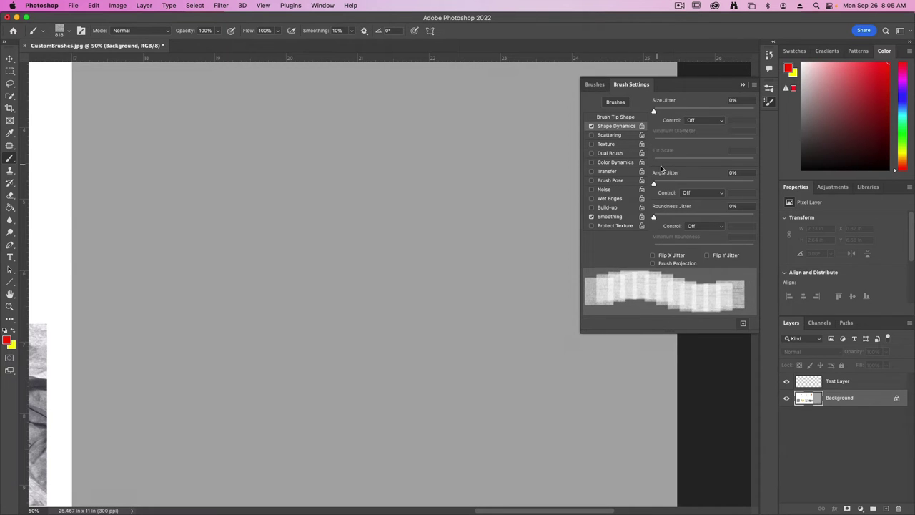
drag(655, 183, 672, 184)
click(606, 134)
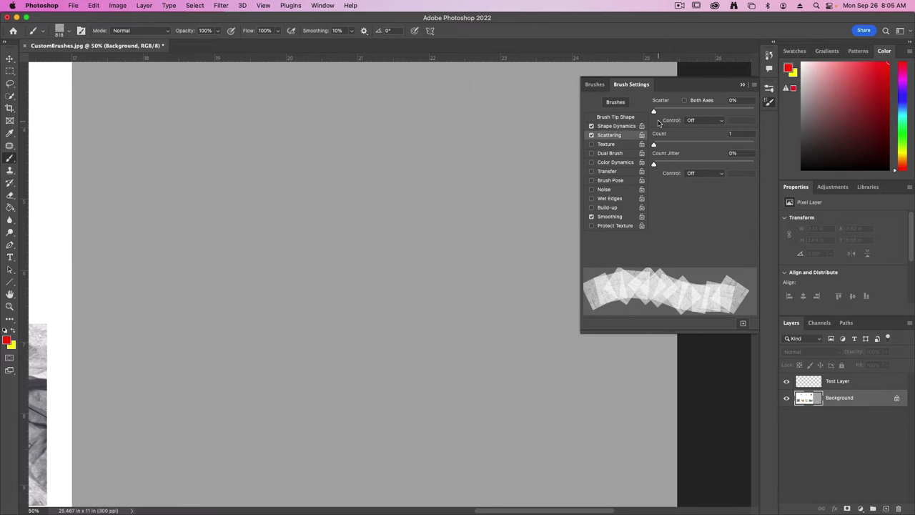
drag(653, 112, 668, 111)
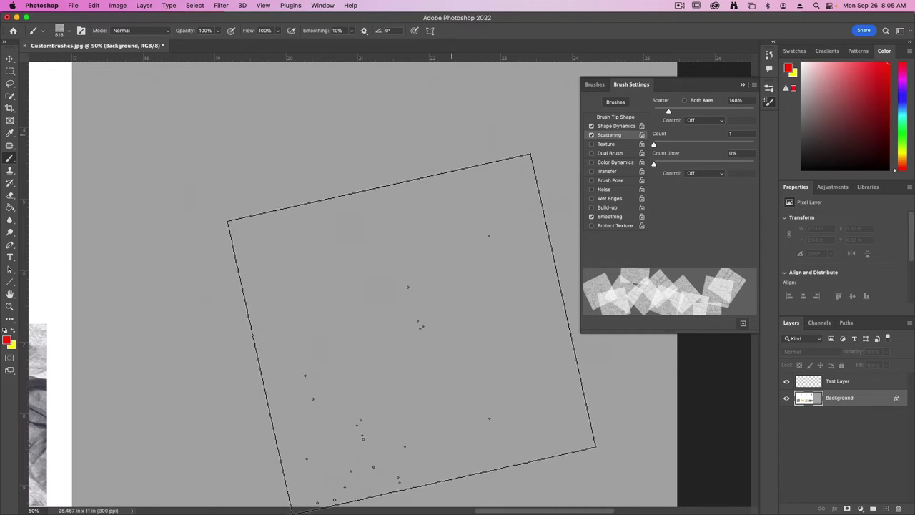
- Set the size to 205 px, test and undo a stroke, and name the preset 'Medium Print'
click(611, 118)
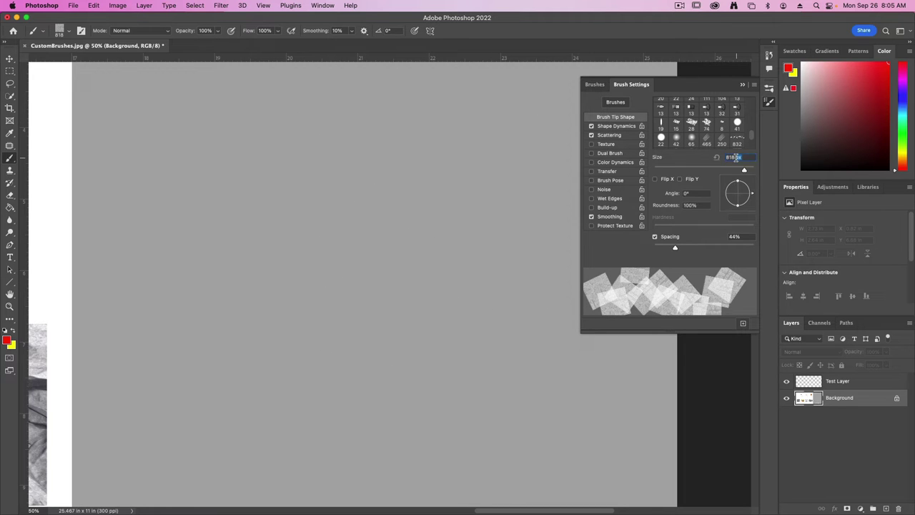
key(Return)
mouse_move(354, 187)
mouse_down()
mouse_move(285, 205)
mouse_move(408, 316)
mouse_move(286, 363)
mouse_up()
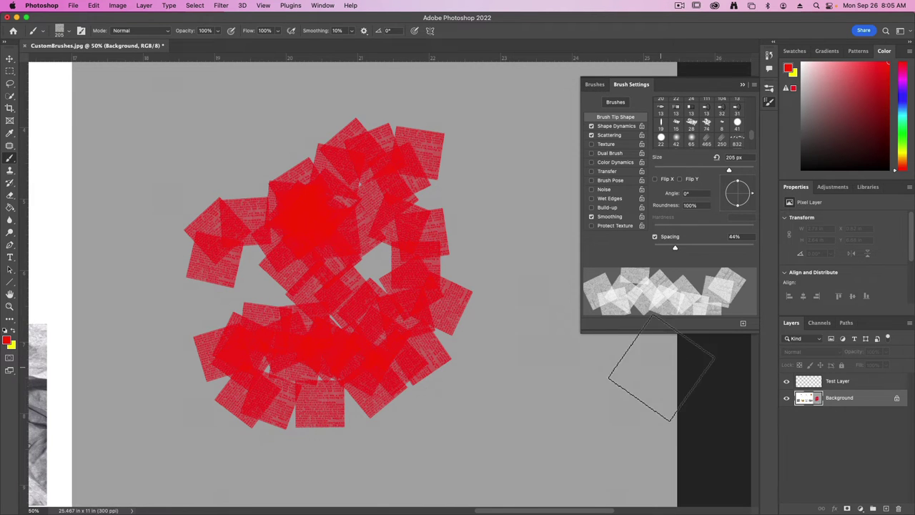
key(super+z)
click(742, 323)
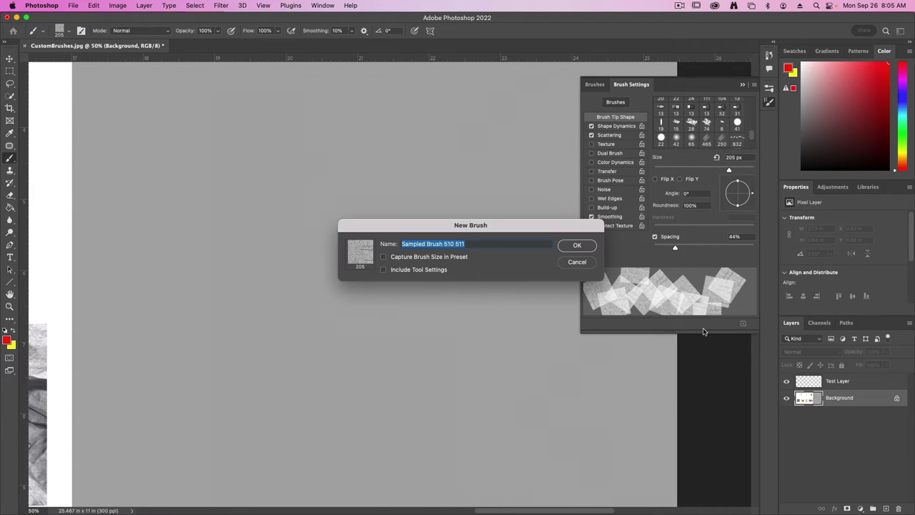
text(Medium Print)
- Save the Medium Print brush preset and reselect the PRINT sample area
key(Return)
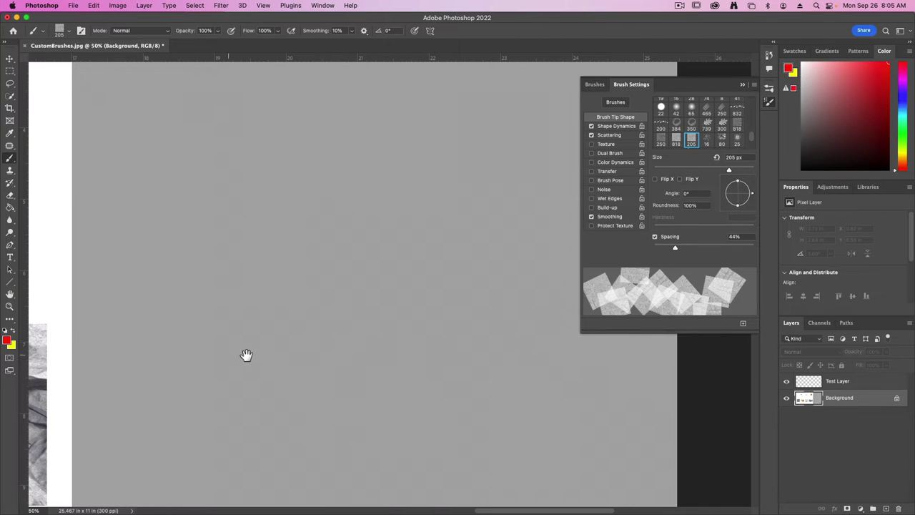
scroll(245, 357, left, 15)
scroll(279, 330, left, 10)
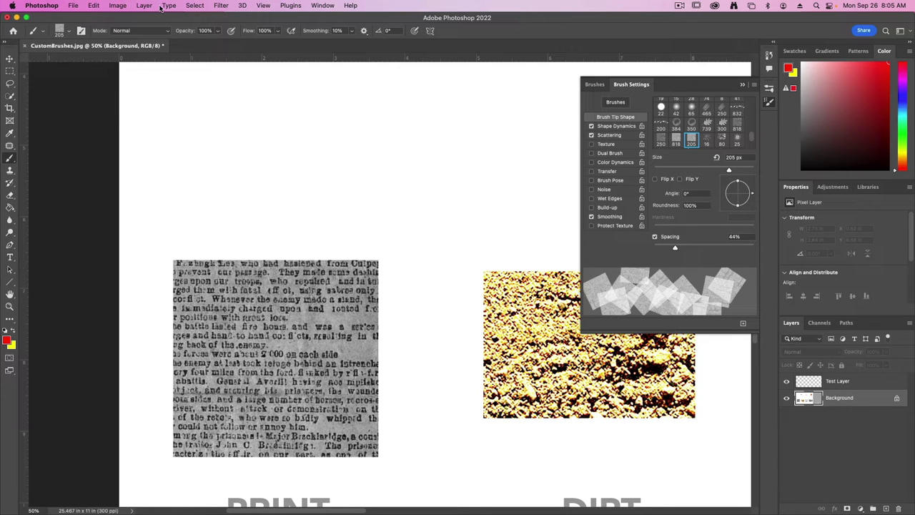
click(195, 5)
click(209, 40)
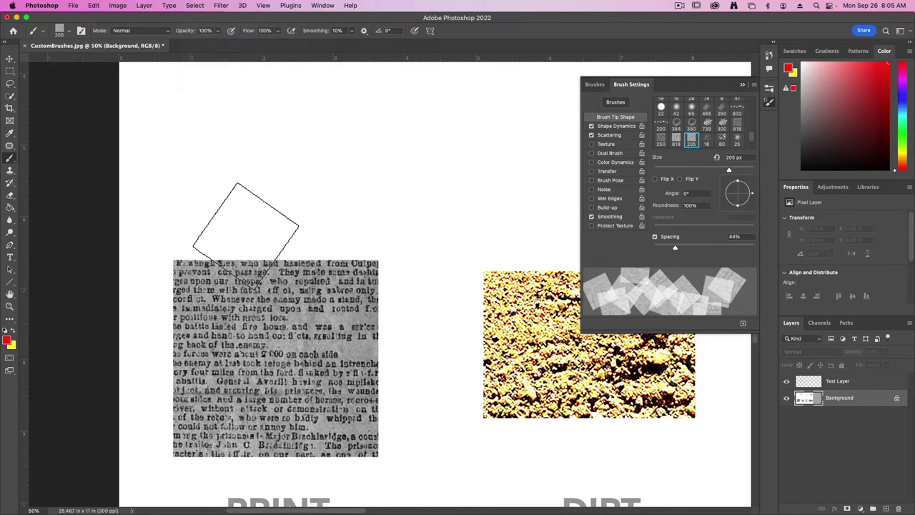
- Apply Levels with inputs 87, 0.65 and 222 to the PRINT sample
click(105, 4)
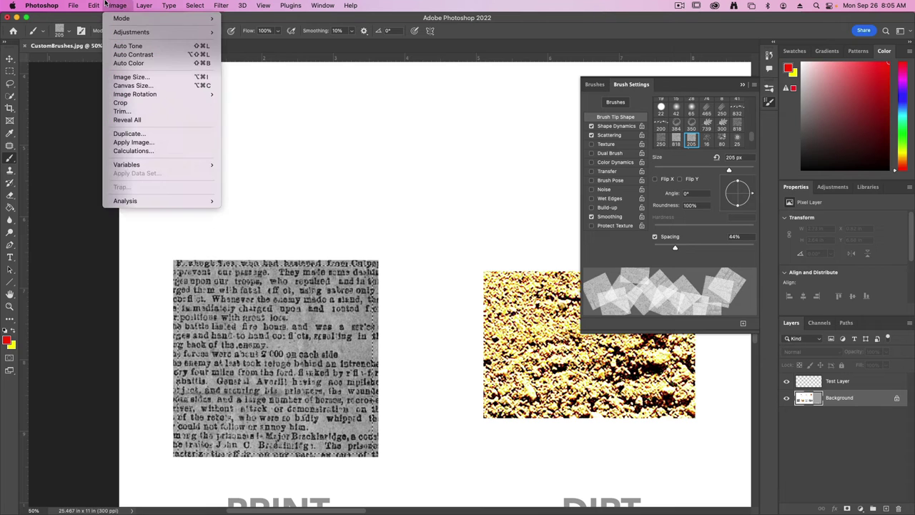
mouse_move(80, 4)
mouse_move(117, 5)
mouse_move(131, 32)
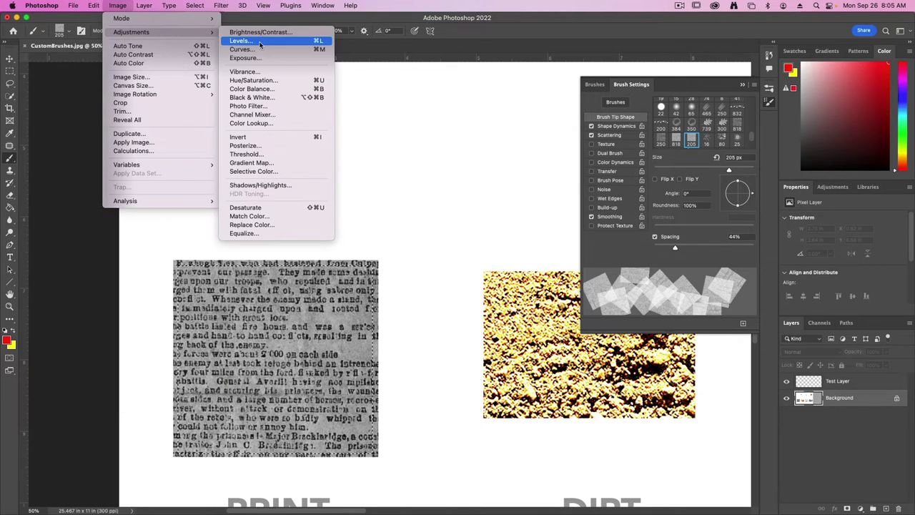
click(240, 40)
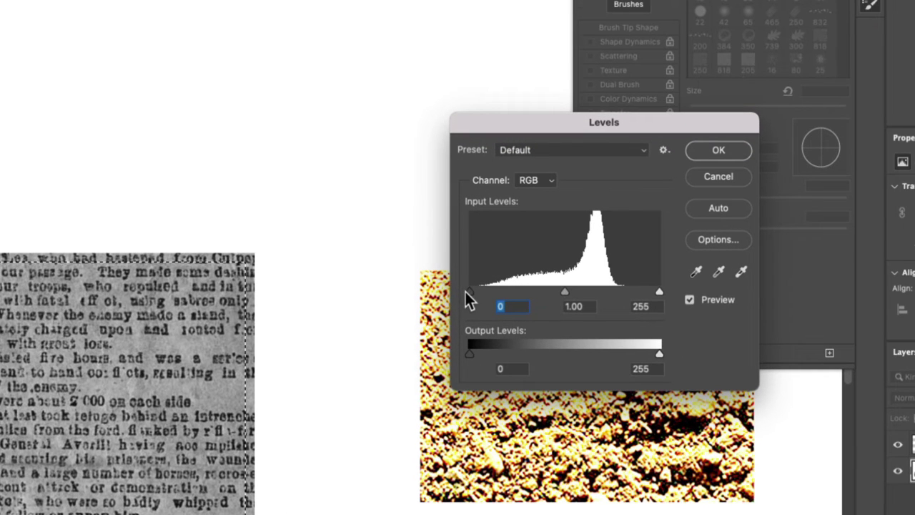
mouse_move(513, 284)
mouse_down()
mouse_move(537, 283)
mouse_move(526, 292)
mouse_up()
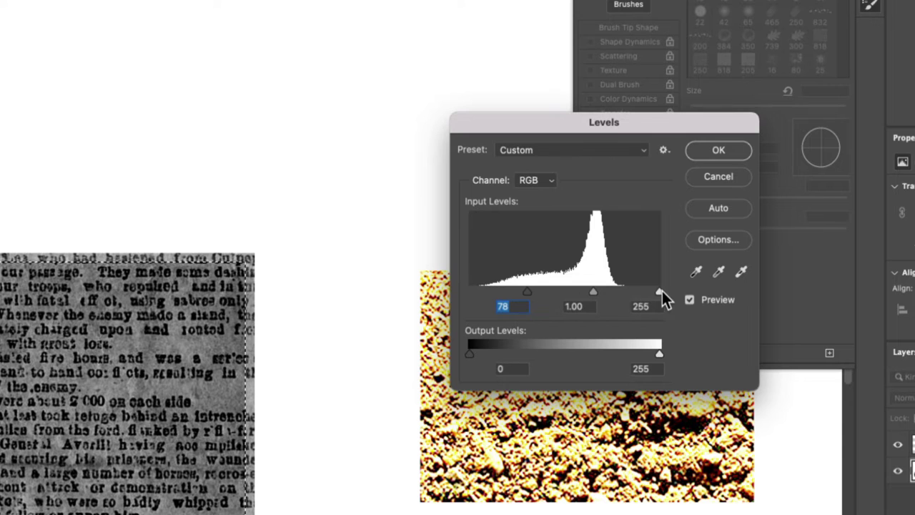
drag(659, 293, 598, 293)
drag(528, 291, 535, 290)
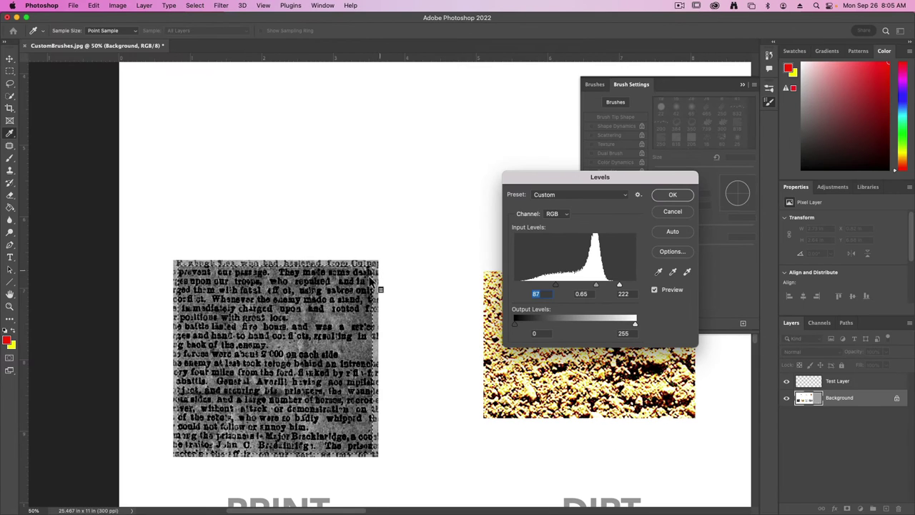
click(681, 200)
- Reselect the Levels-adjusted PRINT area and define it as the 818 px Sampled Brush 512
key(b)
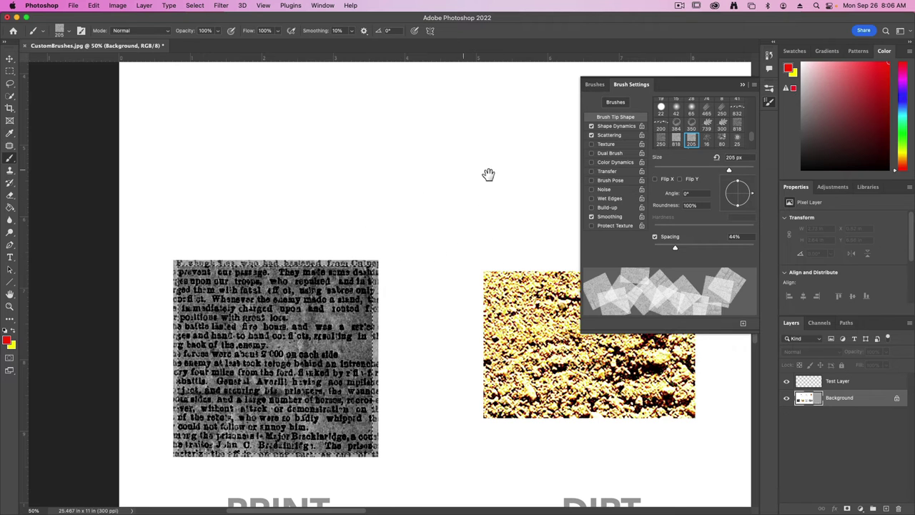
scroll(488, 174, up, 10)
scroll(114, 251, right, 10)
scroll(319, 295, right, 5)
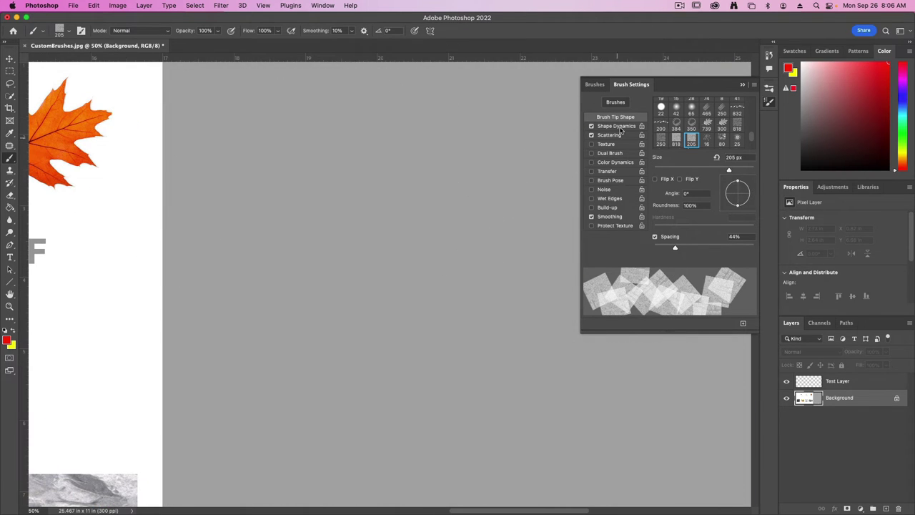
click(114, 5)
click(203, 5)
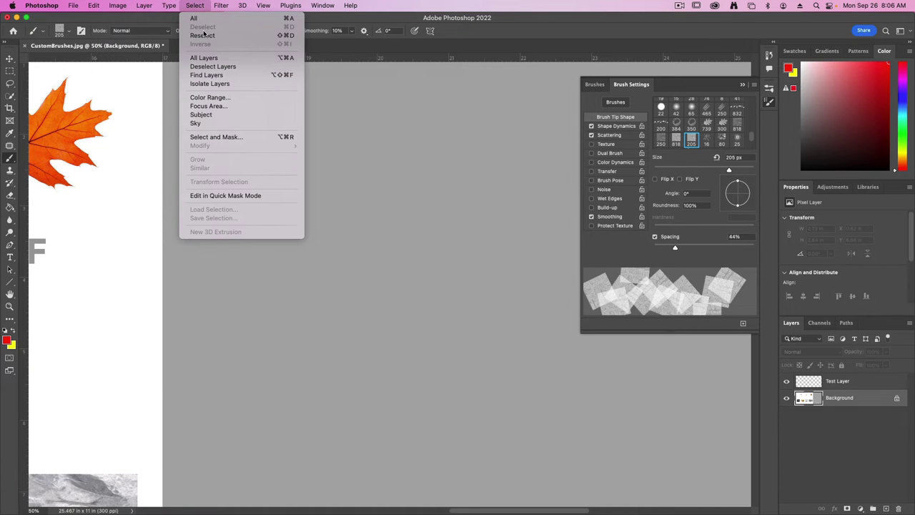
click(202, 35)
click(117, 5)
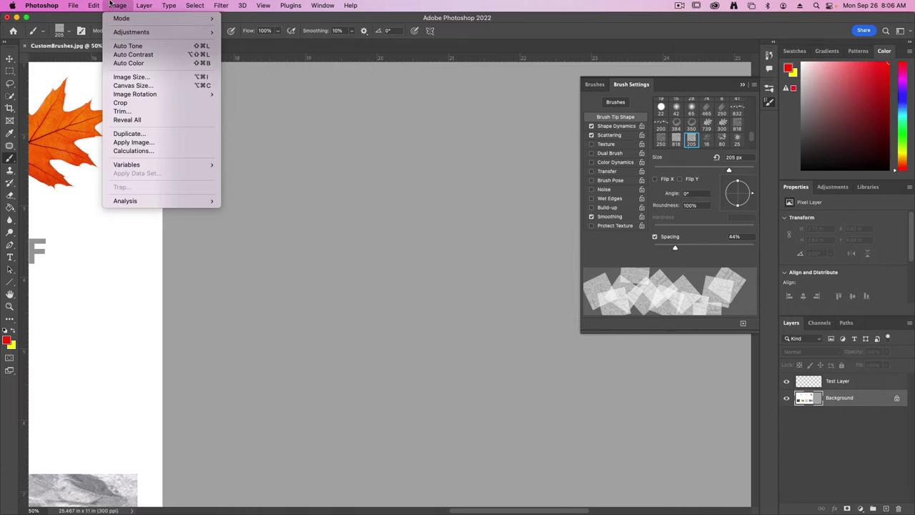
click(94, 5)
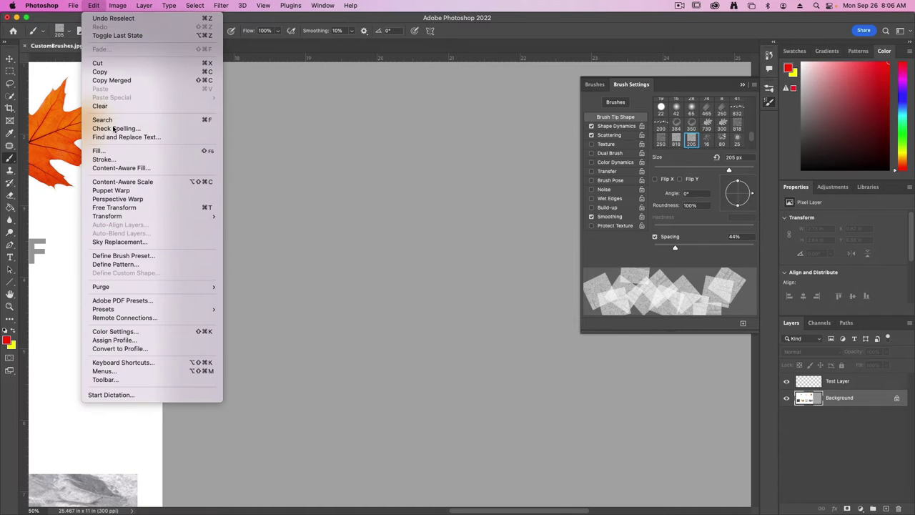
click(162, 255)
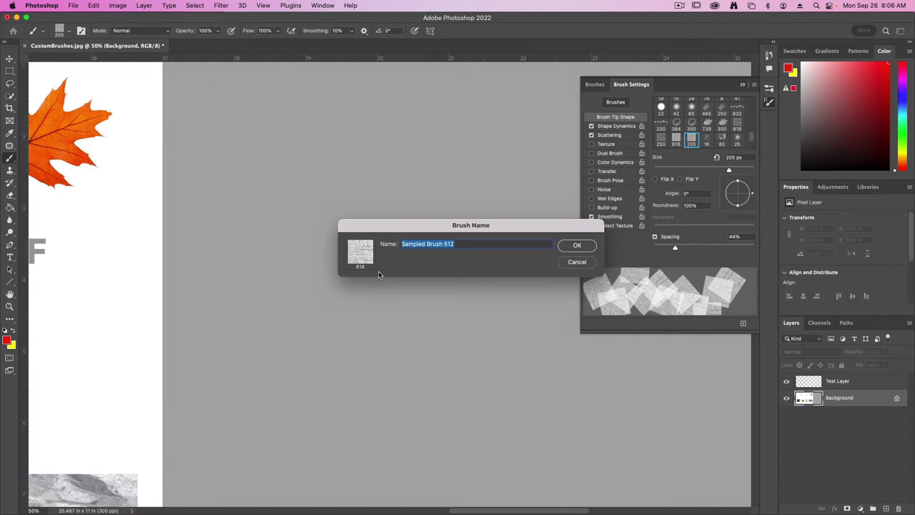
key(Return)
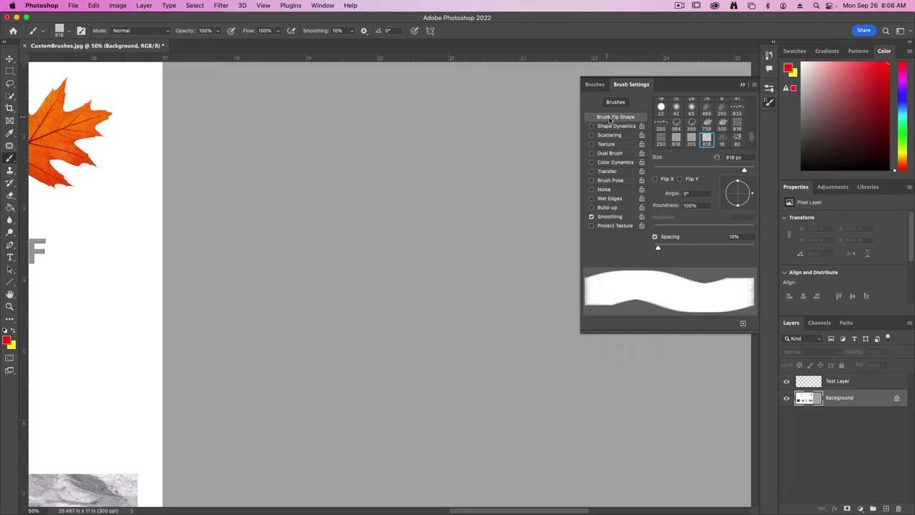
- Make the brush 250 px, 40% spacing, angle-jittered, 229% scatter; test, undo, and start a new preset
text(250)
drag(658, 247, 671, 245)
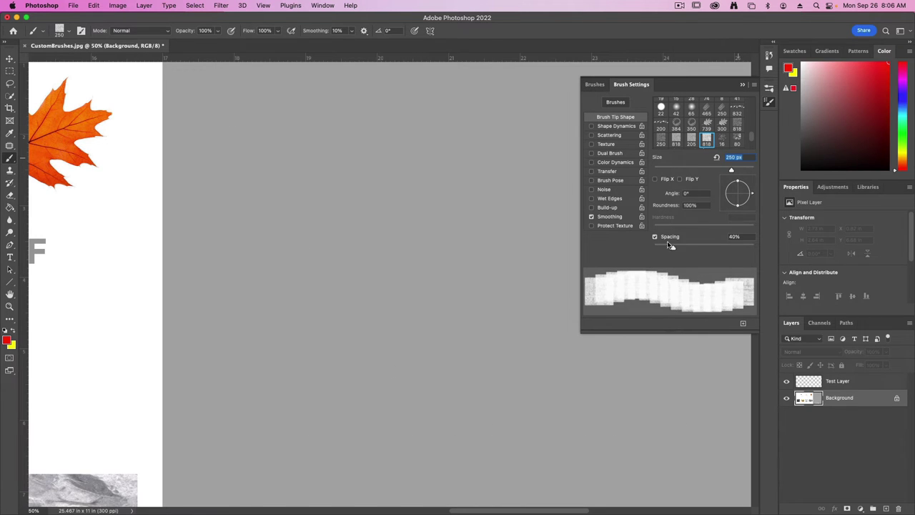
click(609, 126)
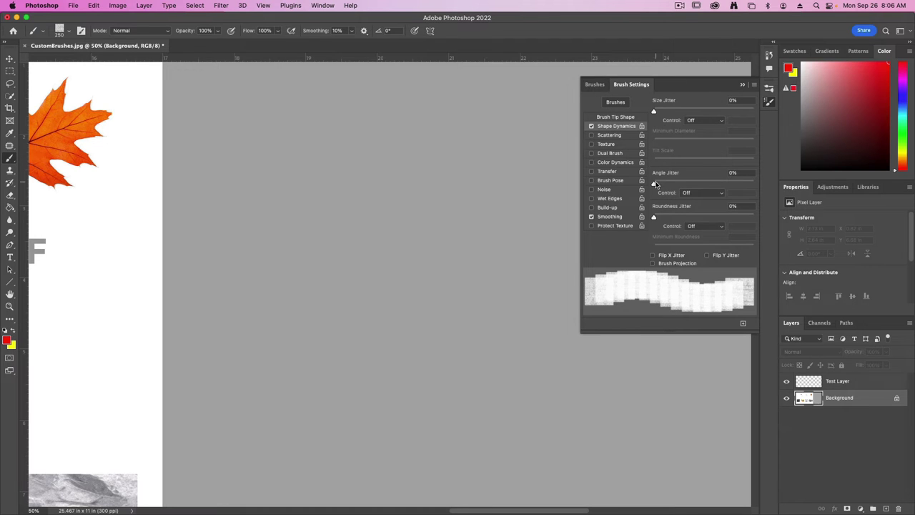
drag(654, 183, 678, 186)
click(635, 135)
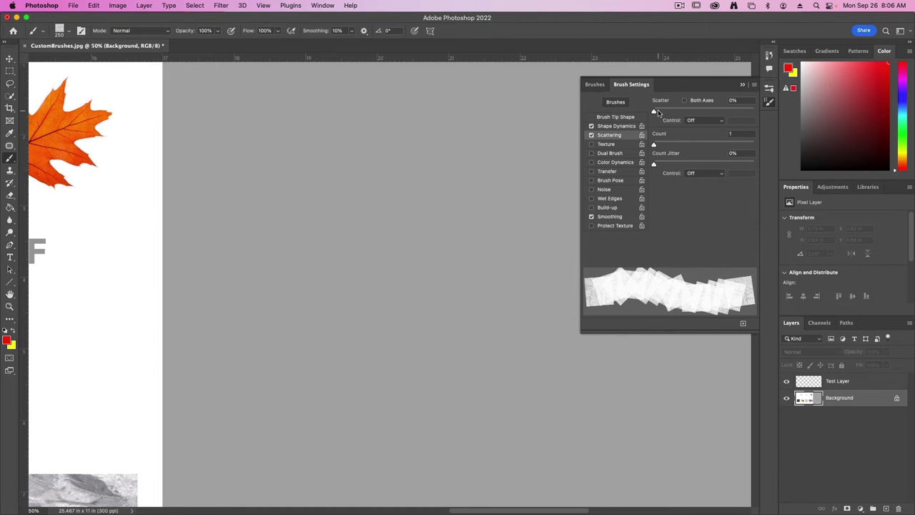
drag(657, 112, 681, 112)
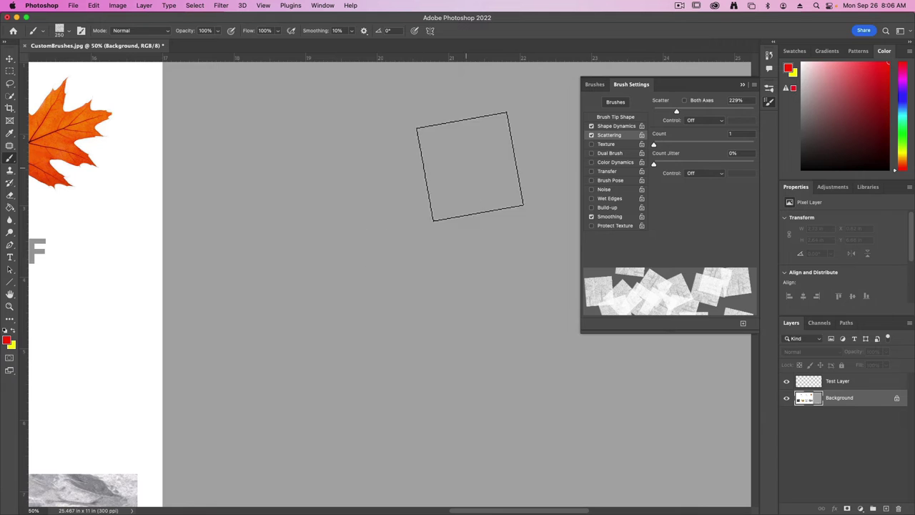
mouse_move(470, 167)
mouse_down()
mouse_move(428, 276)
mouse_move(296, 428)
mouse_up()
key(super+z)
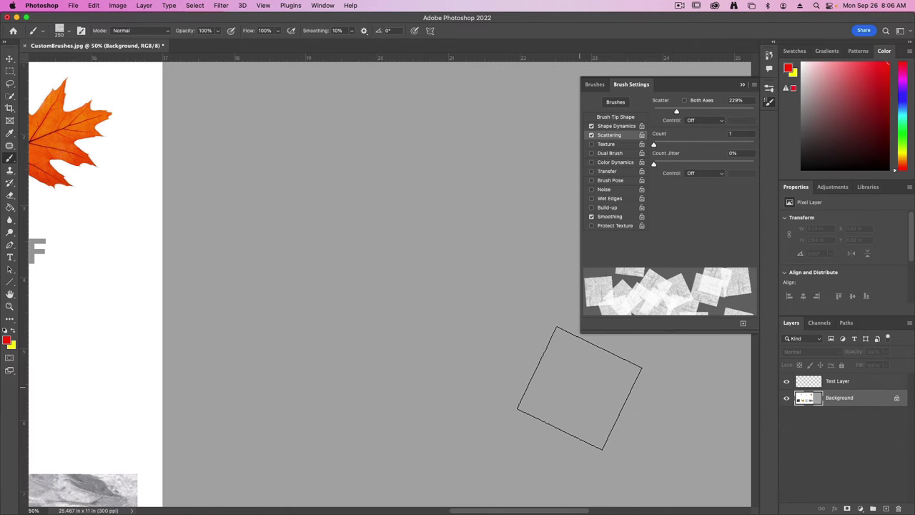
click(743, 323)
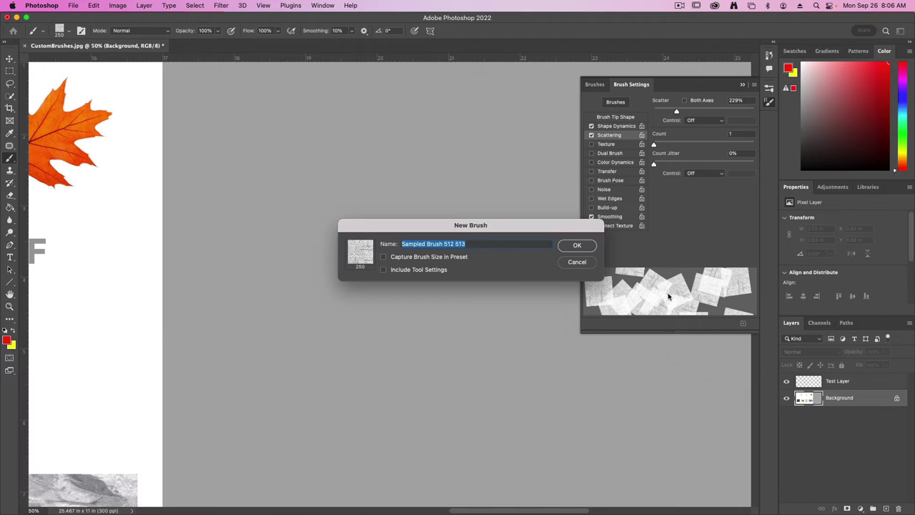
- Save the brush as 'Dark Print' and zoom to show the PRINT, DIRT and TONE samples
text(Dark Print)
key(Return)
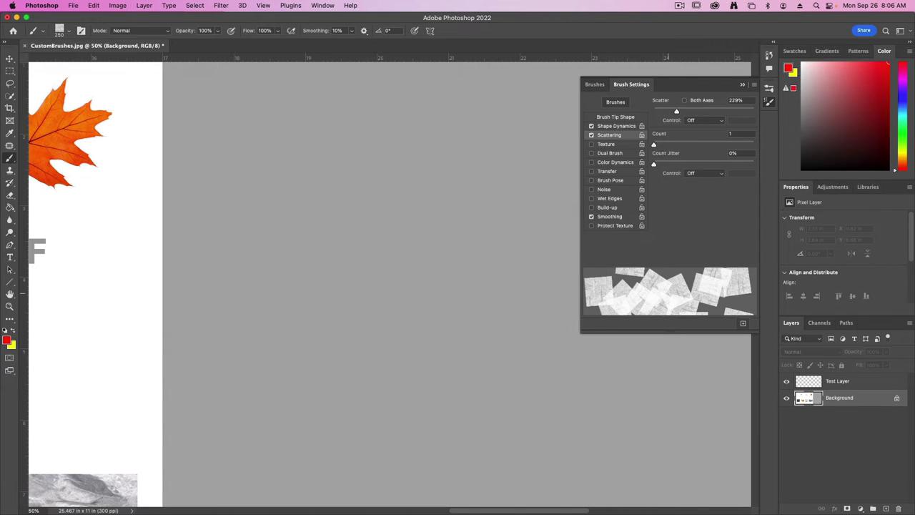
key(super+0)
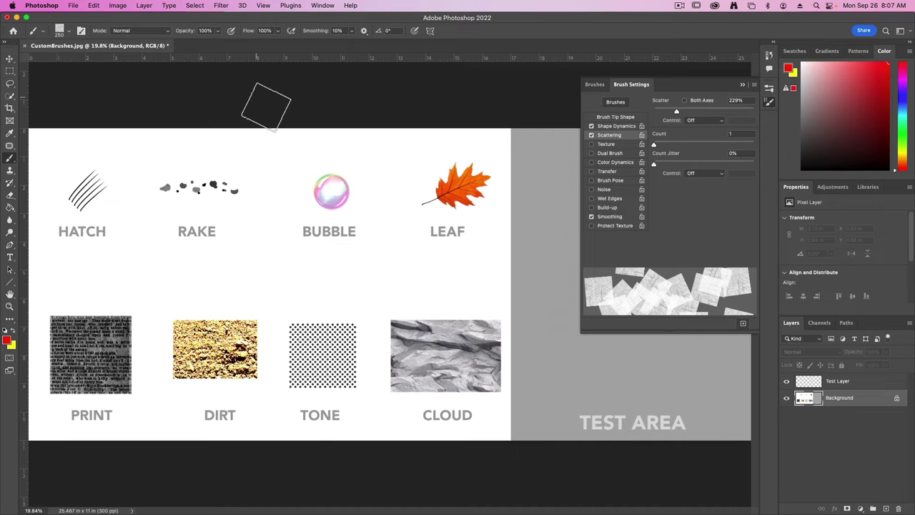
key(super+equal)
key(super+equal)
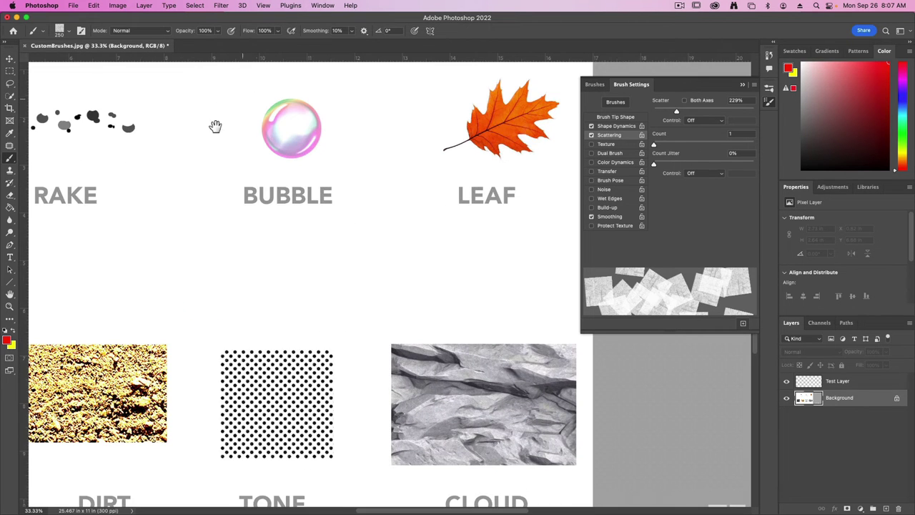
drag(185, 363, 360, 246)
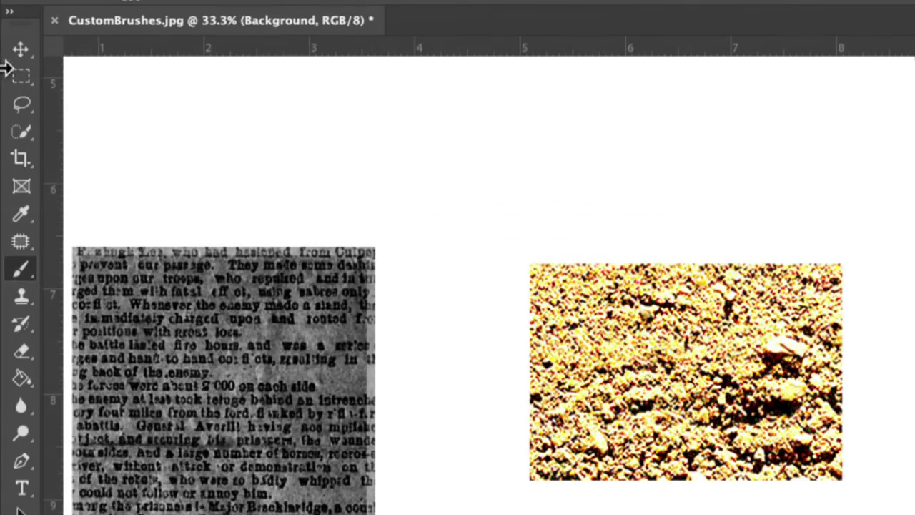
- Draw a 30 px feathered elliptical selection over the DIRT image
click(12, 73)
right_click(24, 78)
click(91, 100)
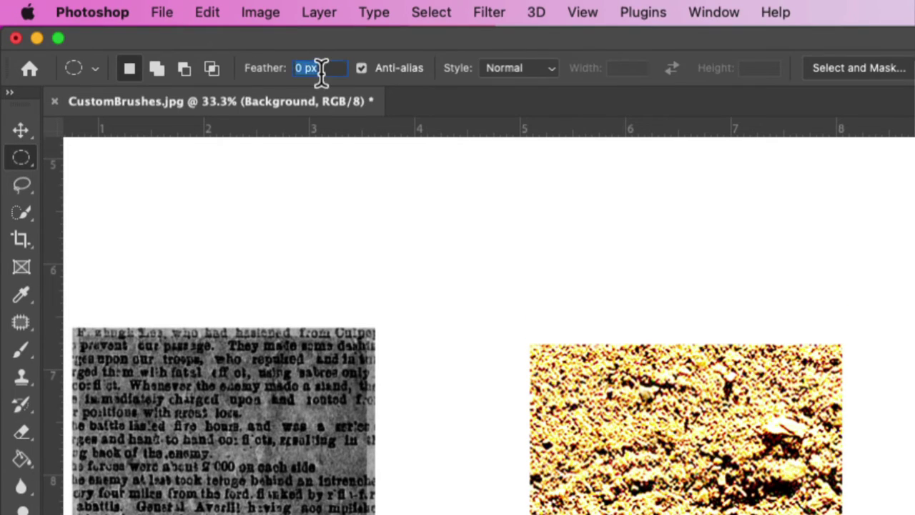
text(30)
key(Return)
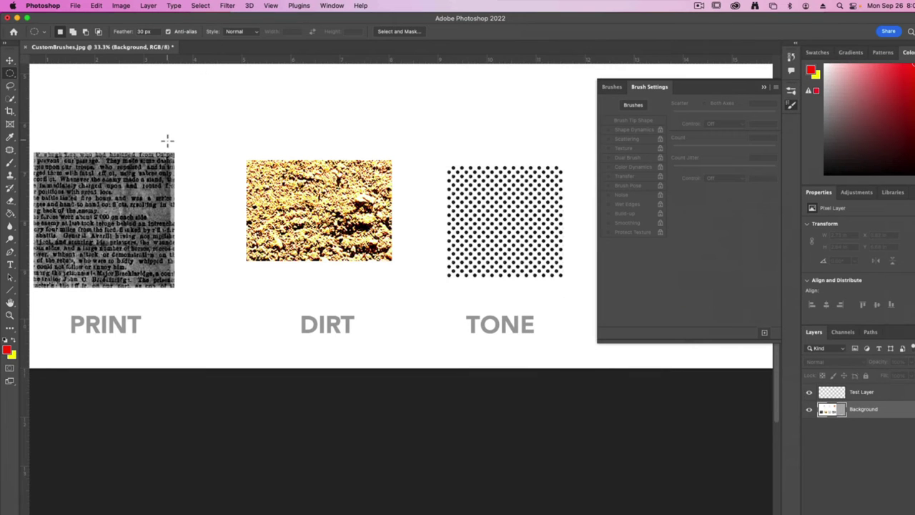
drag(274, 166, 363, 262)
- Define a new brush preset from the DIRT selection
click(118, 5)
mouse_move(96, 6)
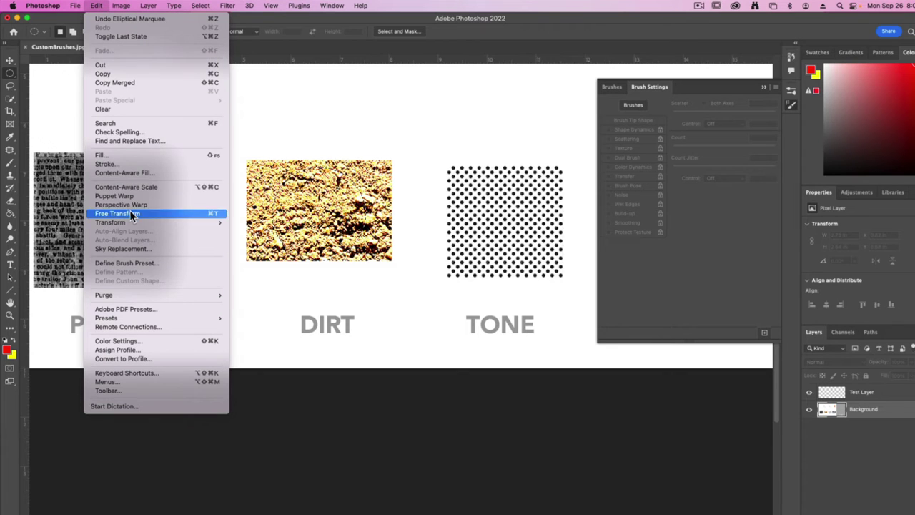
click(174, 265)
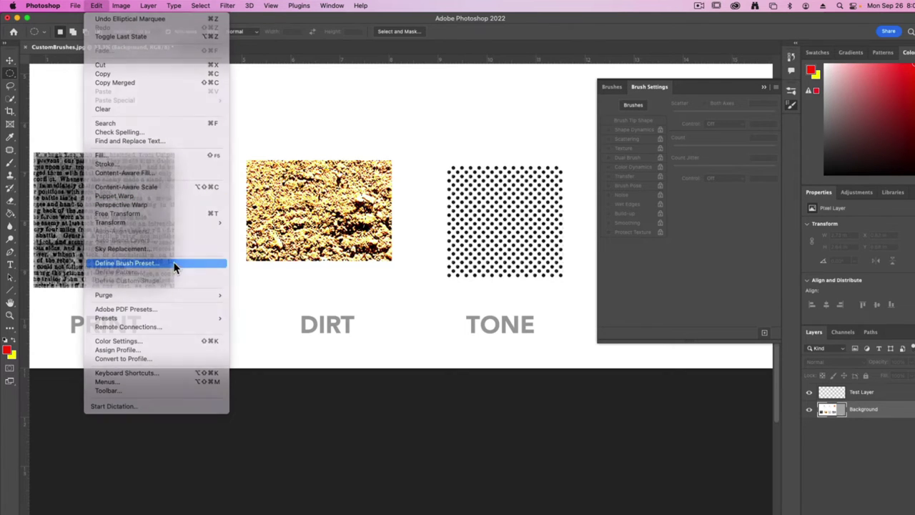
click(590, 251)
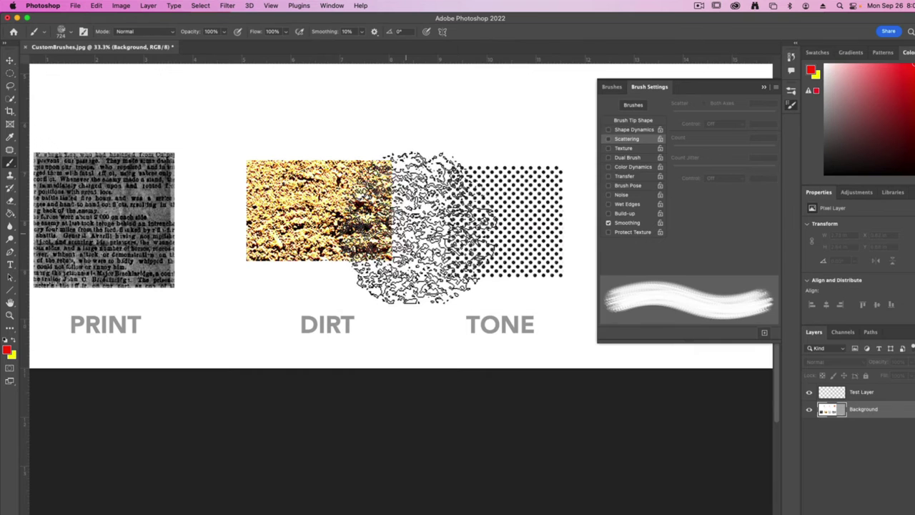
- Set the dirt brush to 255 px, 25% spacing, 100% angle jitter, and enable Dual Brush
click(632, 120)
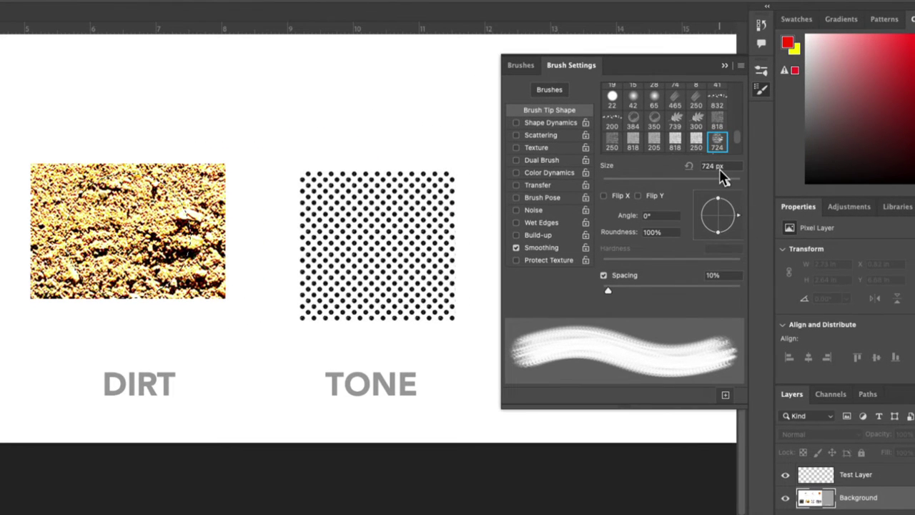
click(717, 165)
text(255)
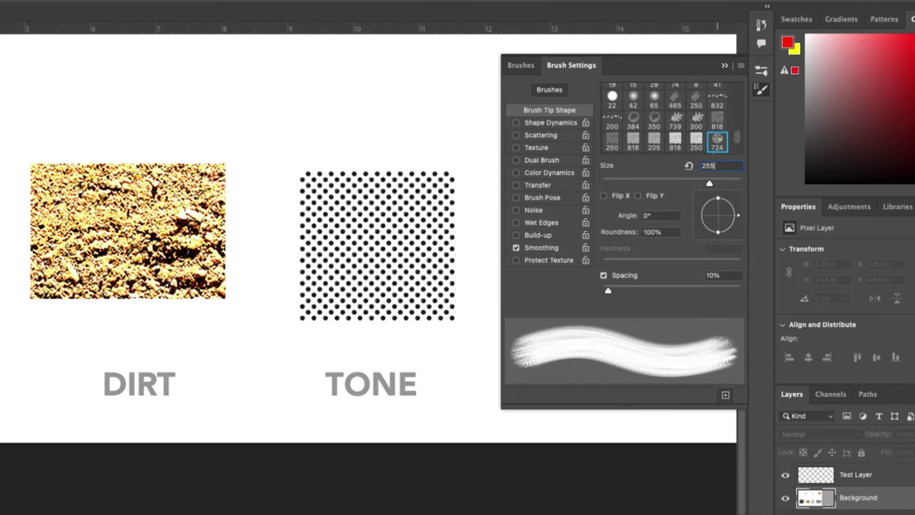
key(Return)
drag(605, 295, 619, 289)
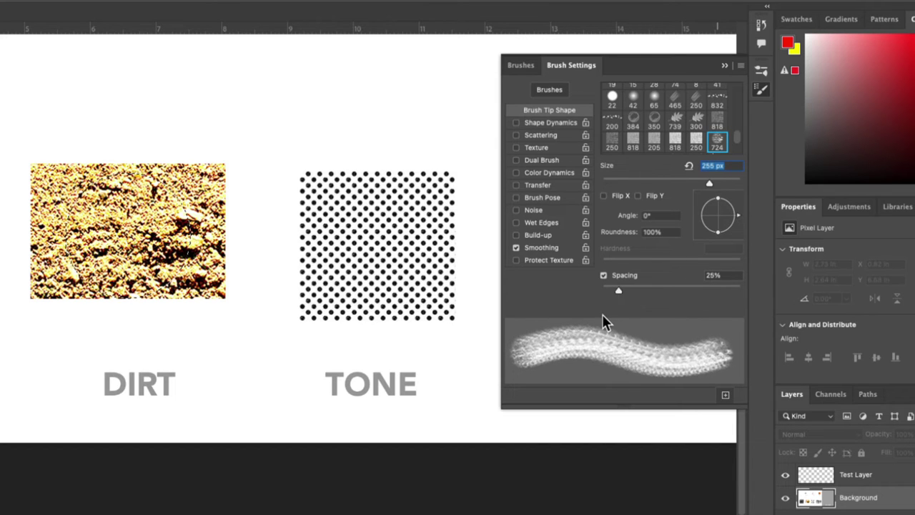
click(540, 122)
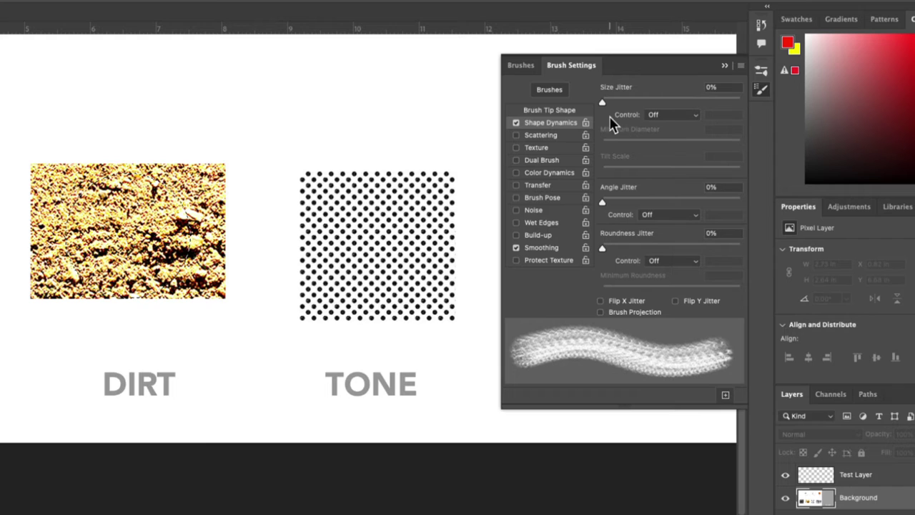
drag(602, 198, 771, 215)
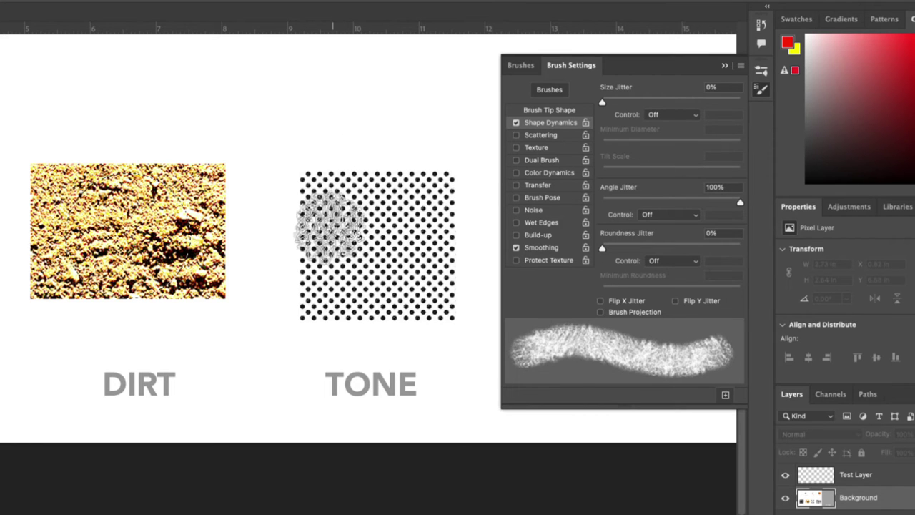
click(542, 159)
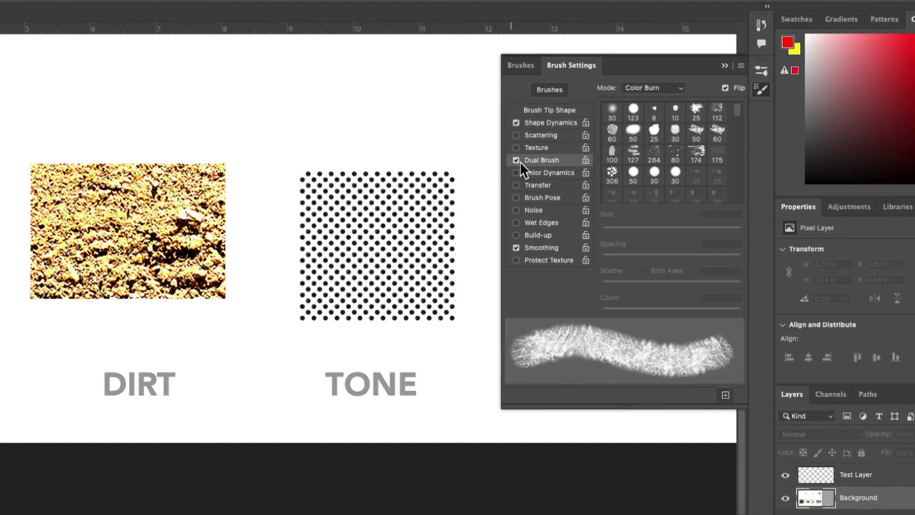
- Use the 250 px tip as the dual brush, sized 348 px at 22% spacing
drag(736, 120, 723, 203)
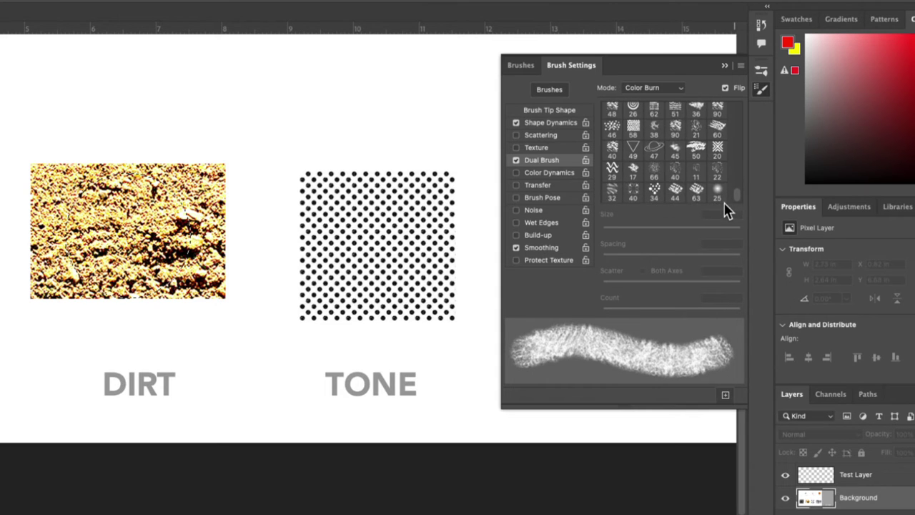
scroll(738, 201, up, 2)
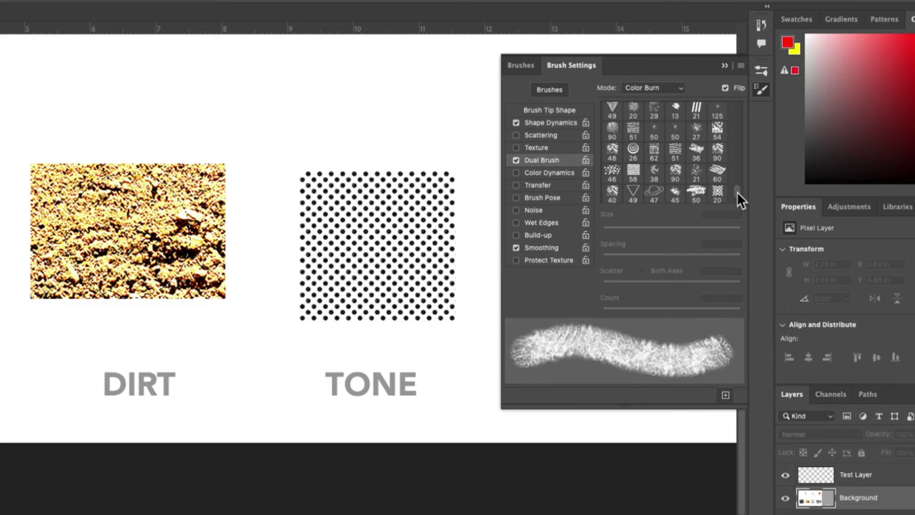
scroll(739, 190, up, 5)
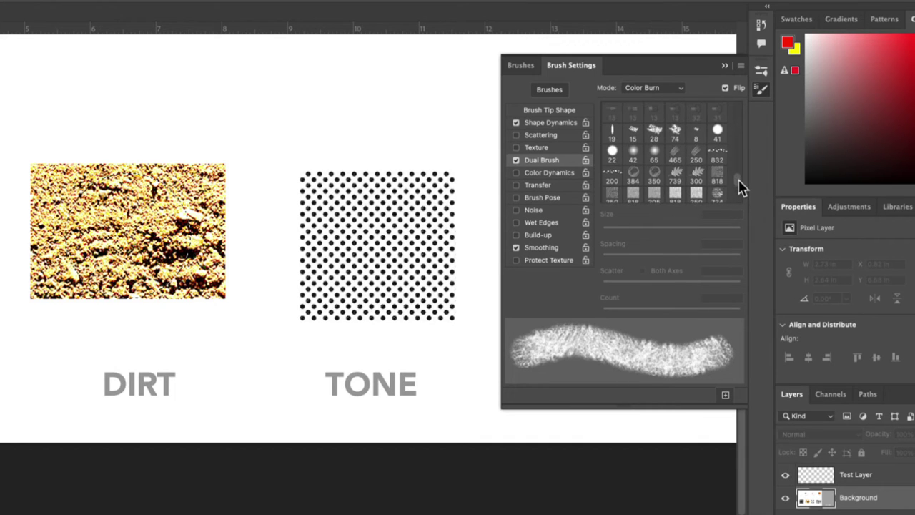
click(695, 153)
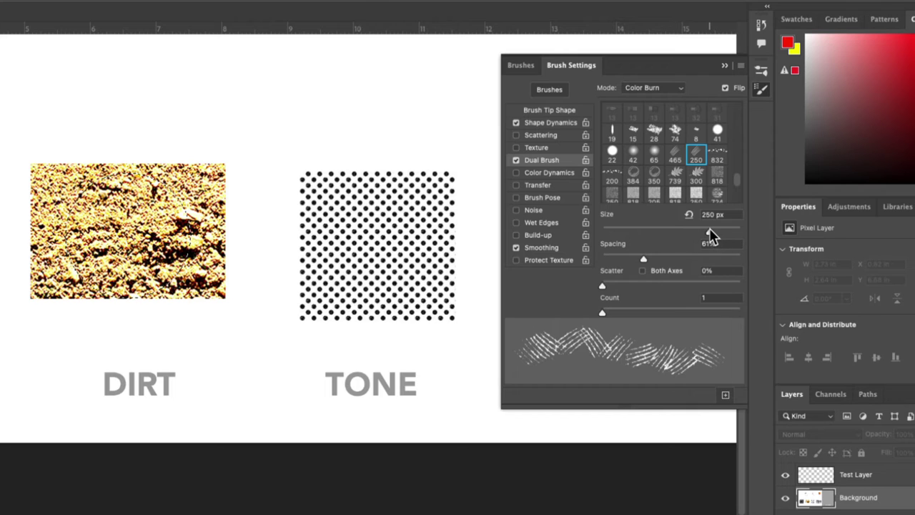
drag(710, 234, 718, 237)
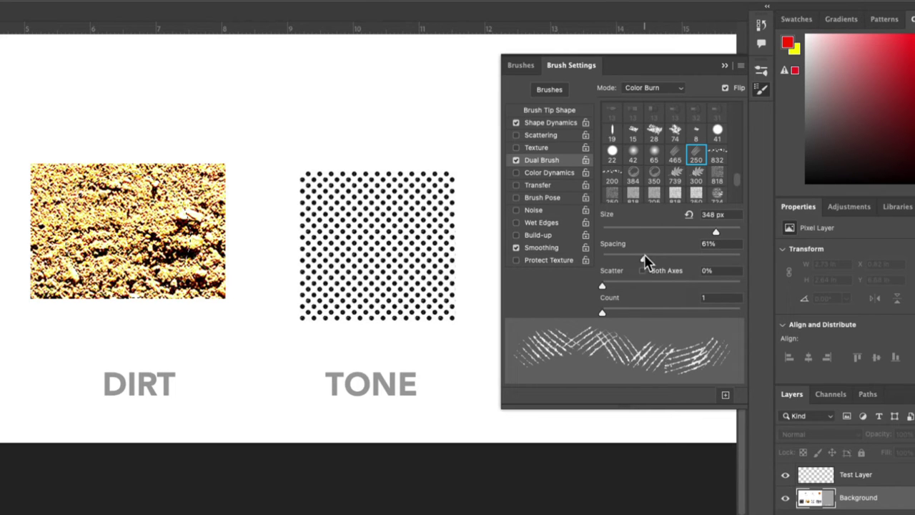
drag(645, 260, 619, 266)
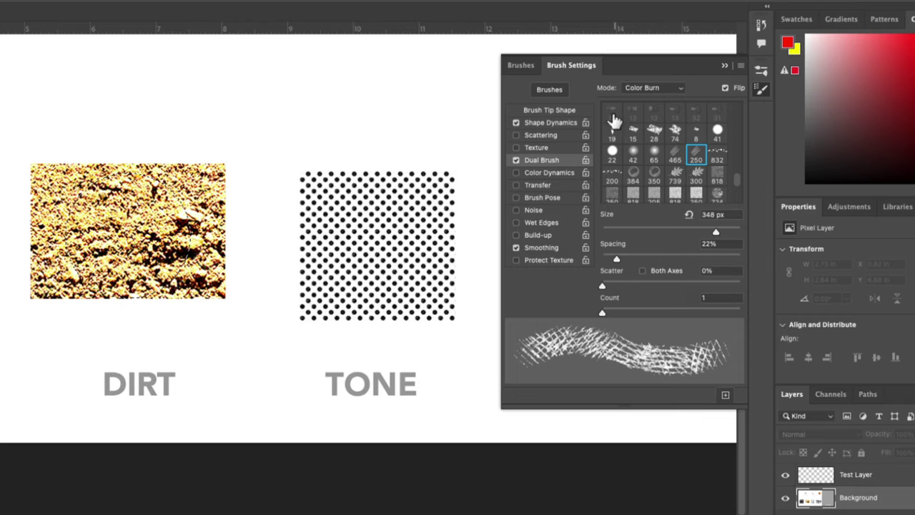
- Set the dual brush mode to Linear Height and test strokes in white, undoing them
click(662, 87)
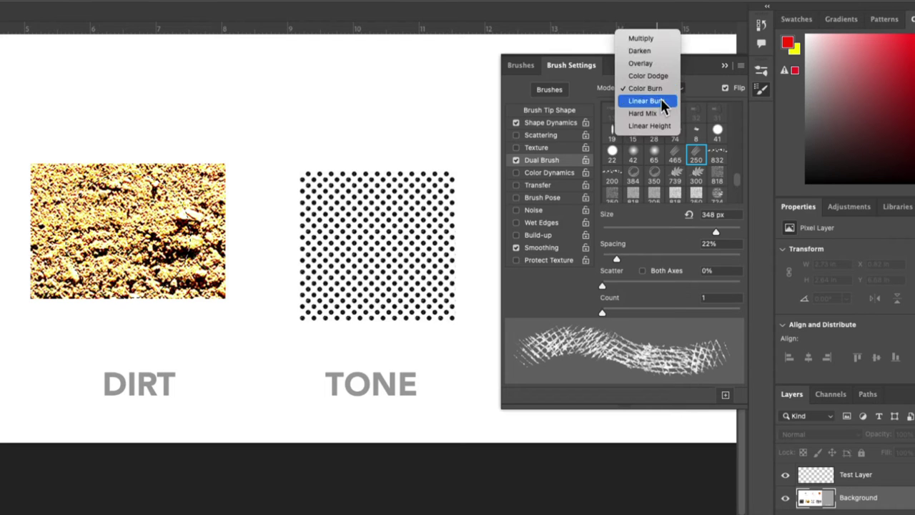
click(665, 134)
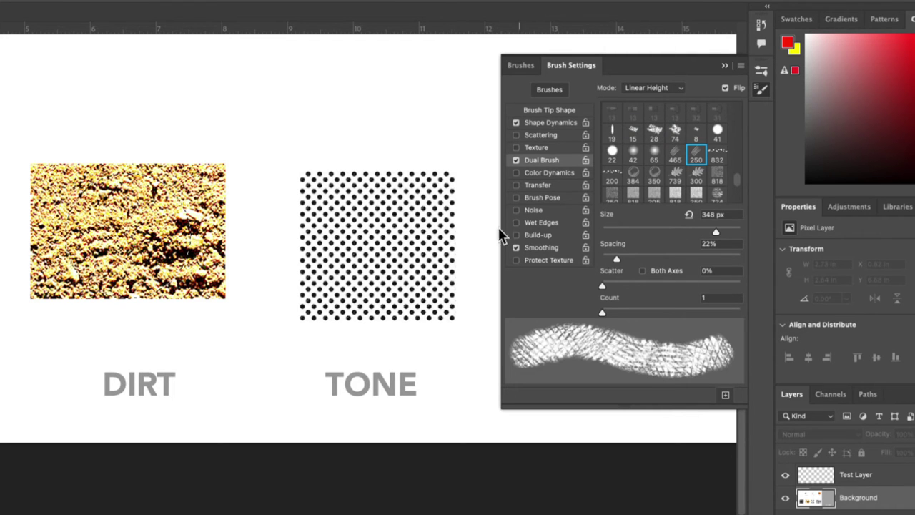
mouse_move(500, 235)
mouse_down()
mouse_move(400, 150)
mouse_move(306, 174)
mouse_move(204, 224)
mouse_up()
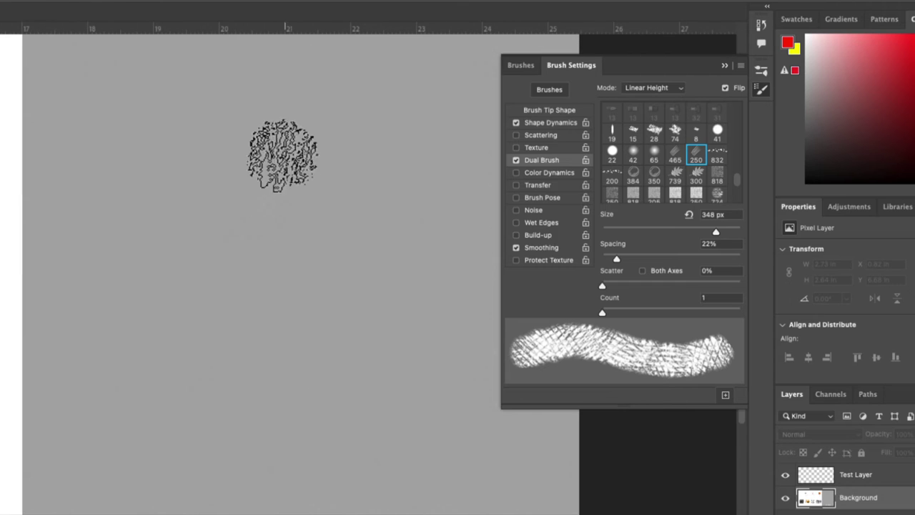
mouse_move(343, 97)
mouse_down()
mouse_move(305, 227)
mouse_move(230, 343)
mouse_move(400, 204)
mouse_move(315, 236)
mouse_move(156, 179)
mouse_move(118, 202)
mouse_move(92, 259)
mouse_move(135, 343)
mouse_move(143, 388)
mouse_move(393, 350)
mouse_up()
key(ctrl+z)
key(d)
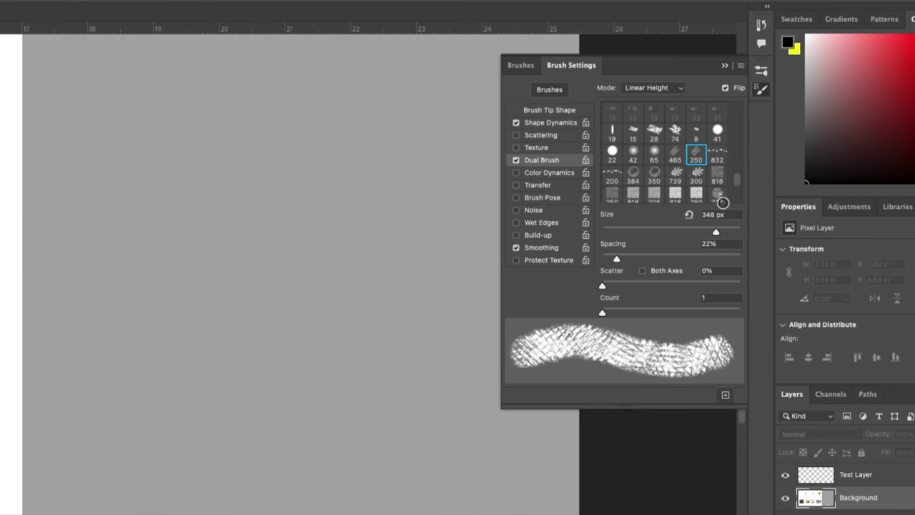
key(x)
mouse_move(304, 159)
mouse_down()
mouse_move(261, 450)
mouse_move(344, 259)
mouse_move(409, 335)
mouse_move(323, 338)
mouse_move(374, 269)
mouse_move(420, 155)
mouse_up()
key(ctrl+z)
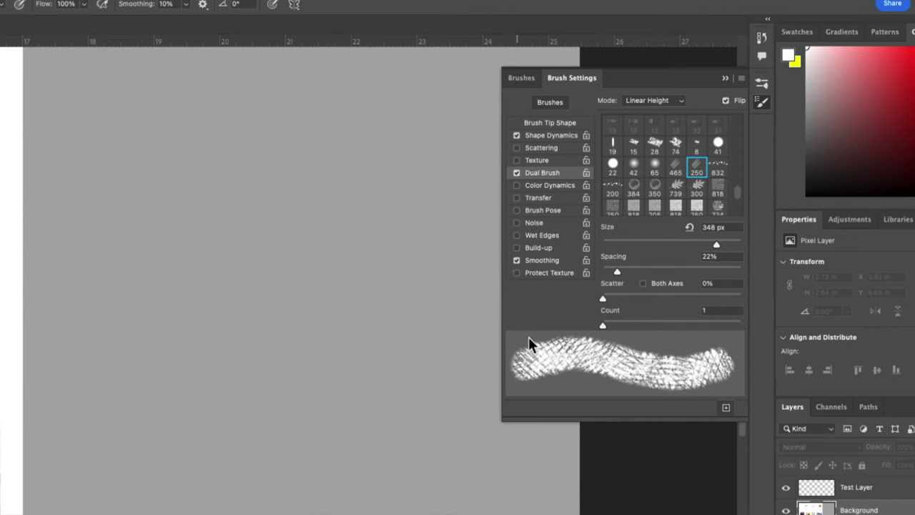
- Test Overlay, Color Dodge and Linear Burn dual-brush modes, then return to Linear Height
click(633, 102)
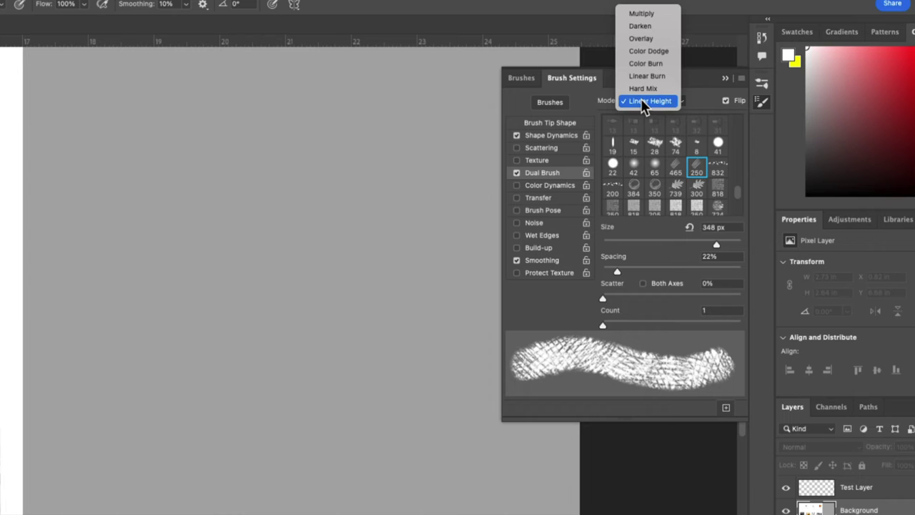
click(664, 37)
mouse_move(277, 142)
mouse_down()
mouse_move(277, 288)
mouse_move(307, 199)
mouse_up()
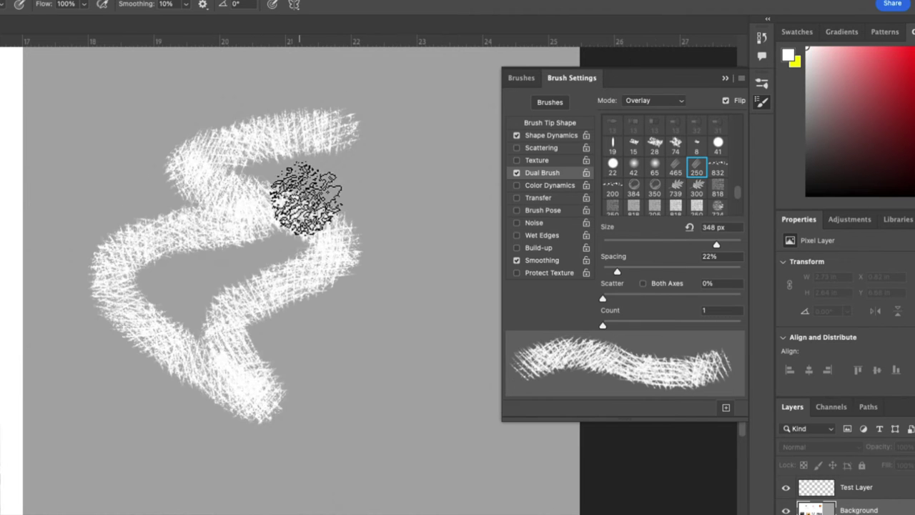
key(ctrl+z)
click(651, 100)
click(648, 112)
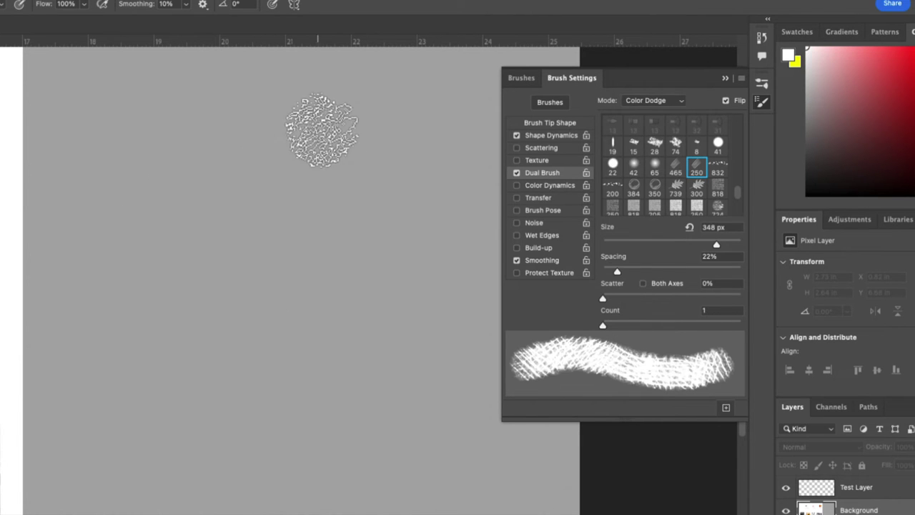
mouse_move(315, 135)
mouse_down()
mouse_move(224, 351)
mouse_move(300, 204)
mouse_up()
key(ctrl+z)
click(650, 100)
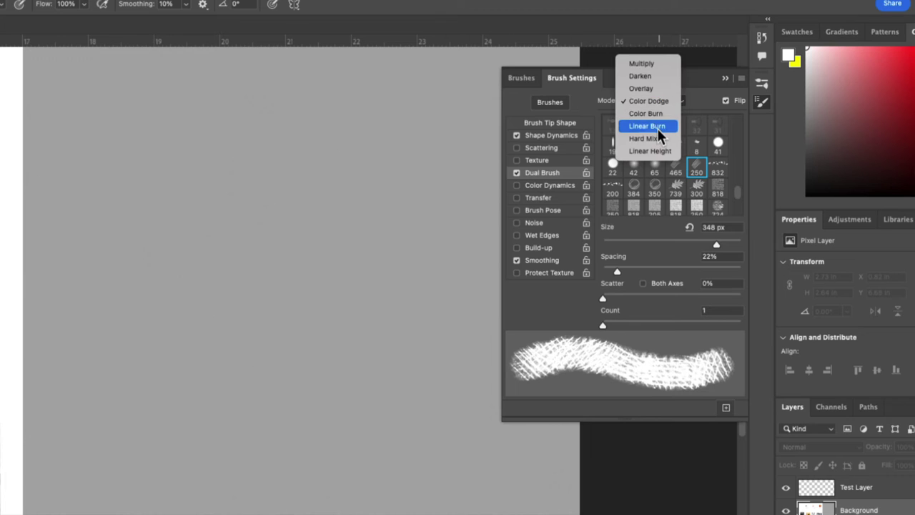
click(657, 128)
mouse_move(242, 174)
mouse_down()
mouse_move(259, 221)
mouse_move(214, 300)
mouse_move(343, 235)
mouse_up()
key(ctrl+z)
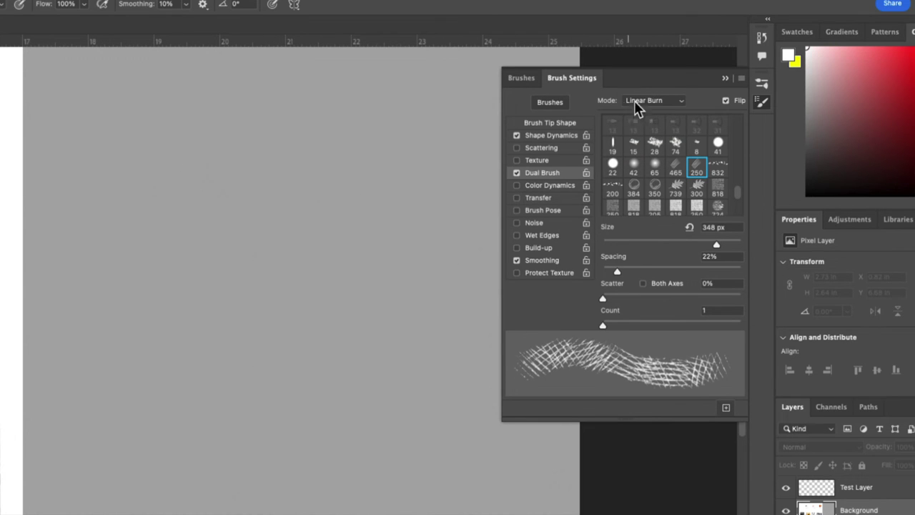
click(650, 101)
click(650, 126)
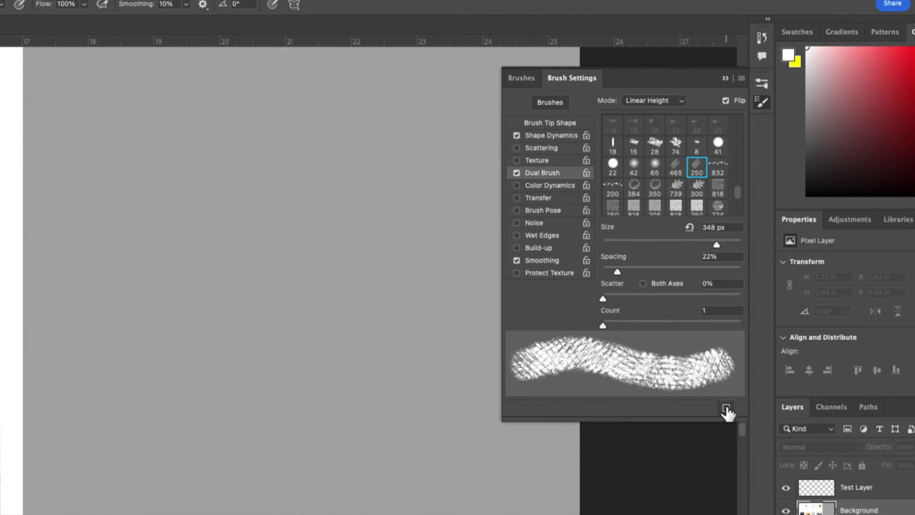
- Save the brush as a new preset named 'Straw'
click(726, 406)
text(Straw)
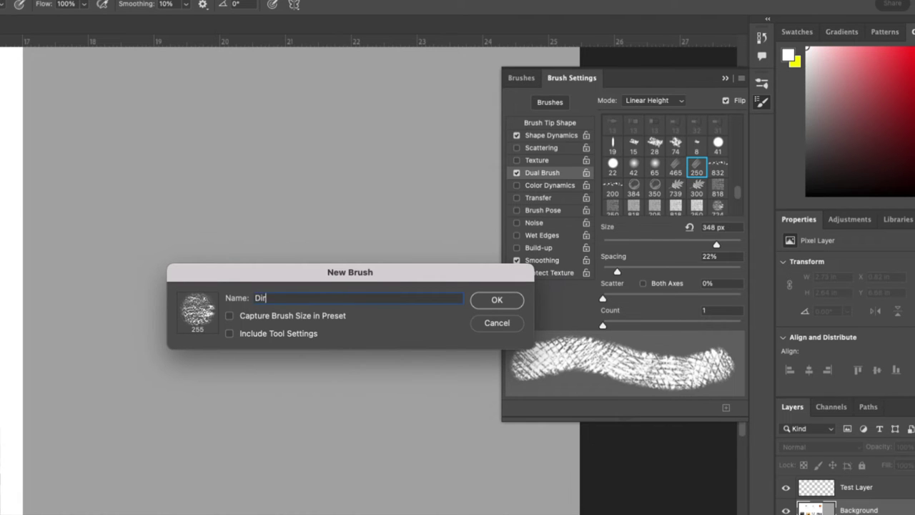
key(Return)
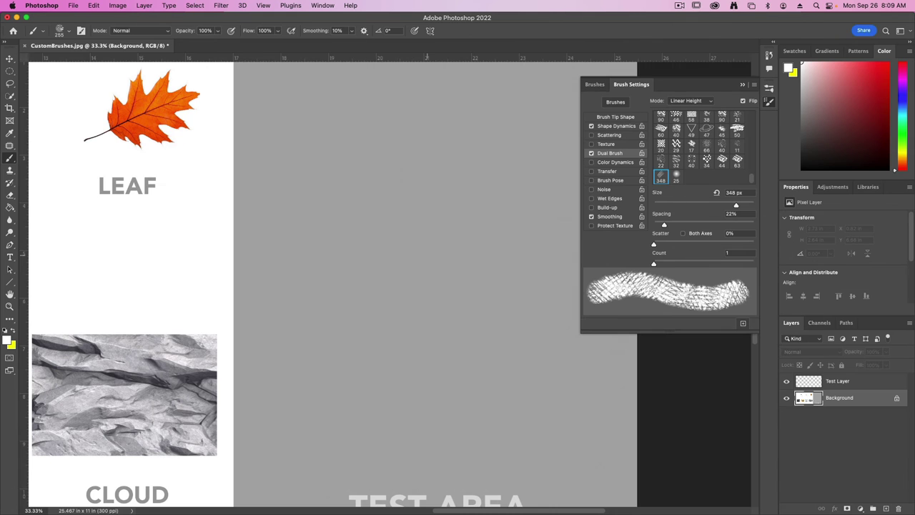
- Zoom in on the halftone dot image and marquee-select a square block of dots
mouse_move(255, 307)
mouse_down()
mouse_move(235, 323)
mouse_move(375, 266)
mouse_move(368, 296)
mouse_up()
key(super+1)
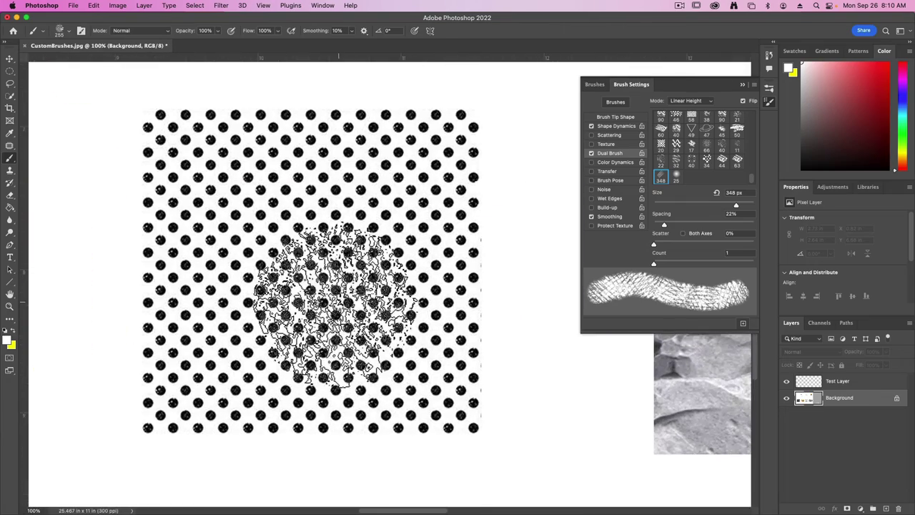
right_click(9, 74)
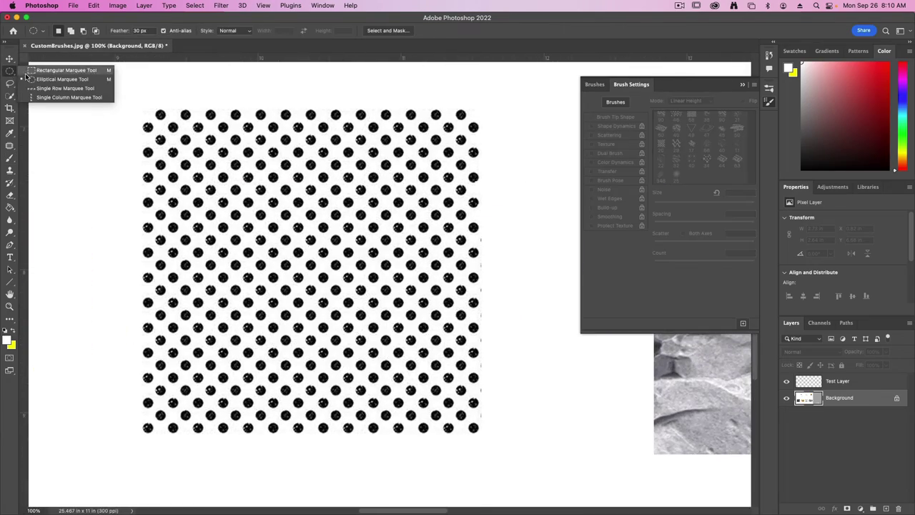
click(44, 70)
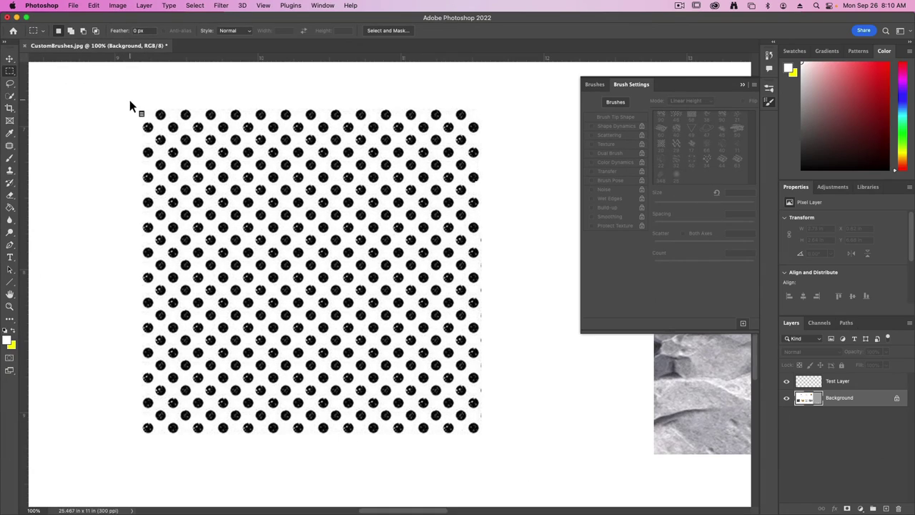
key(super+equal)
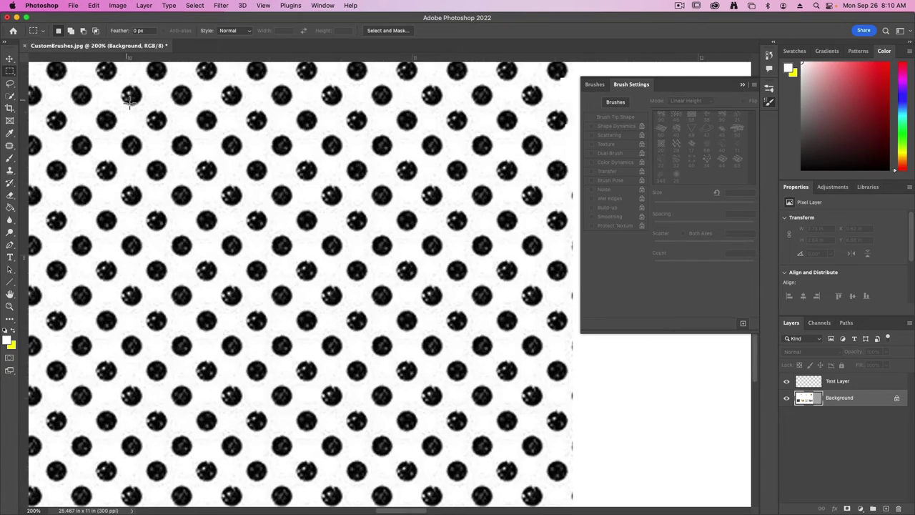
drag(189, 145, 255, 229)
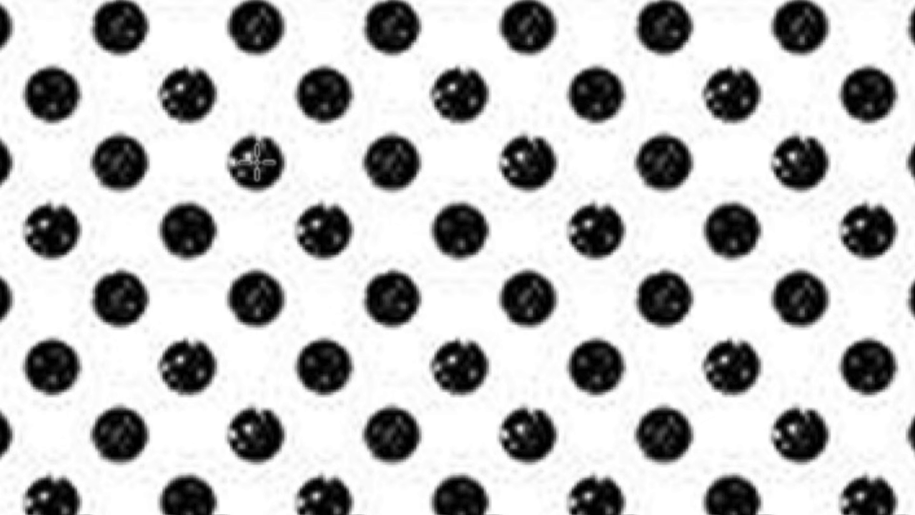
drag(256, 163, 582, 379)
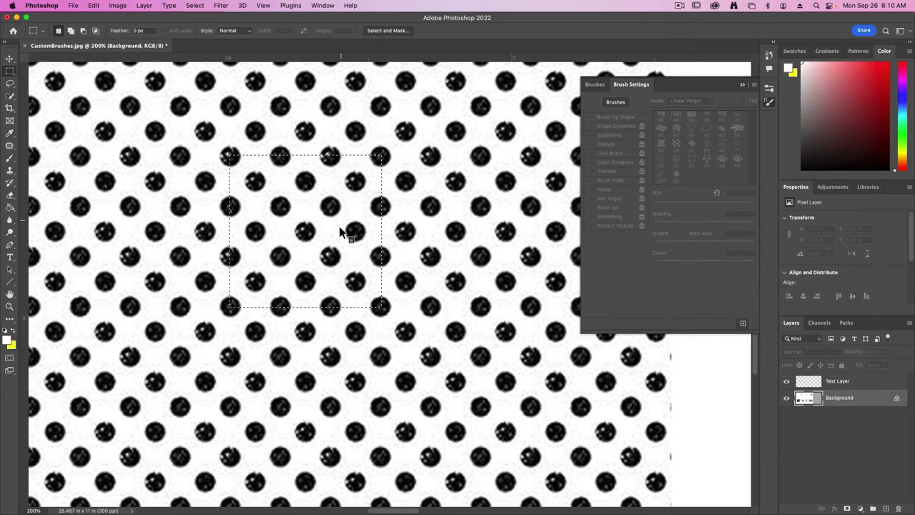
- Define the selected dots as a new pattern named Pattern 3, then return to the Brush tool
click(93, 5)
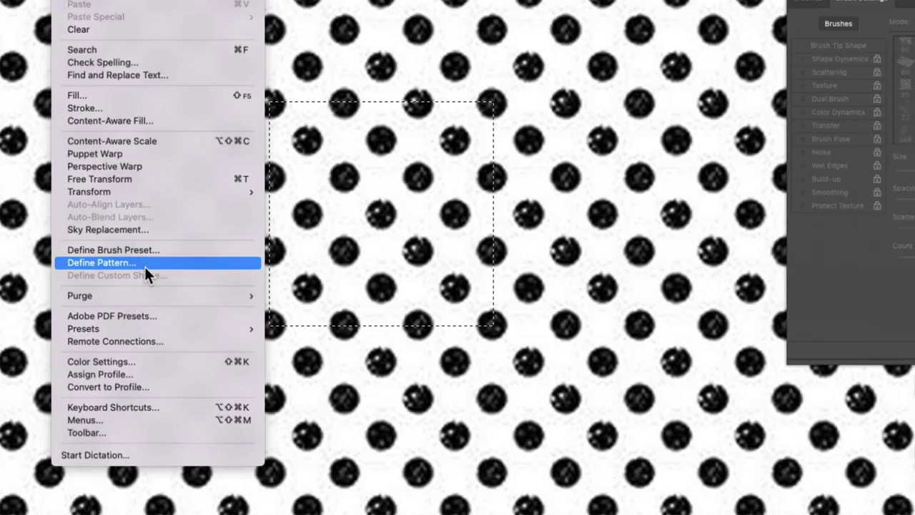
click(145, 264)
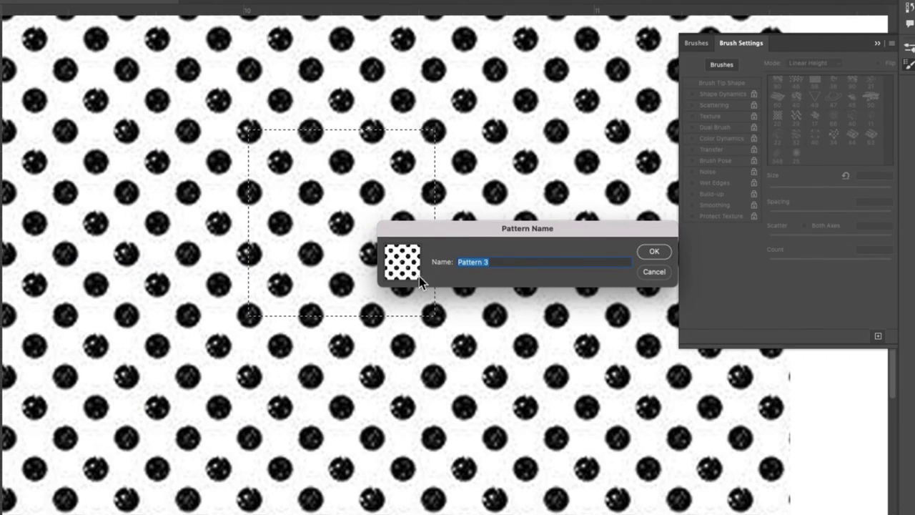
click(654, 251)
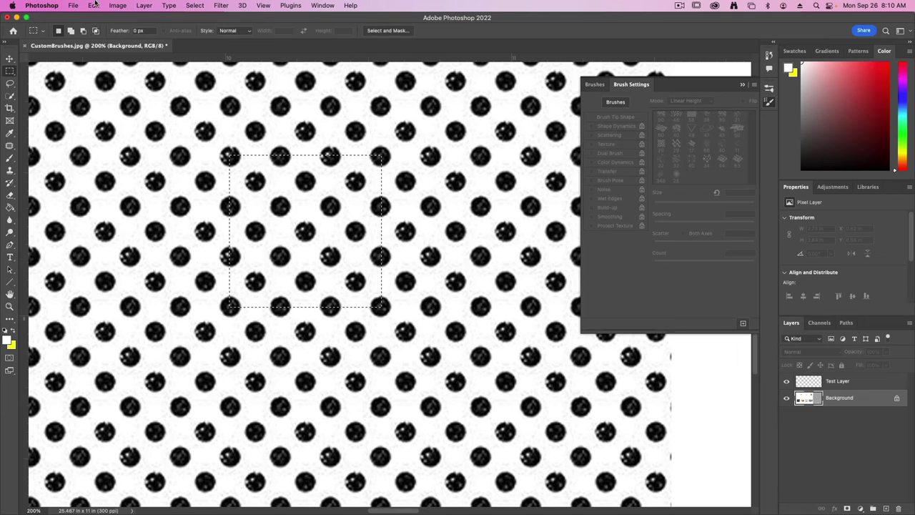
click(94, 5)
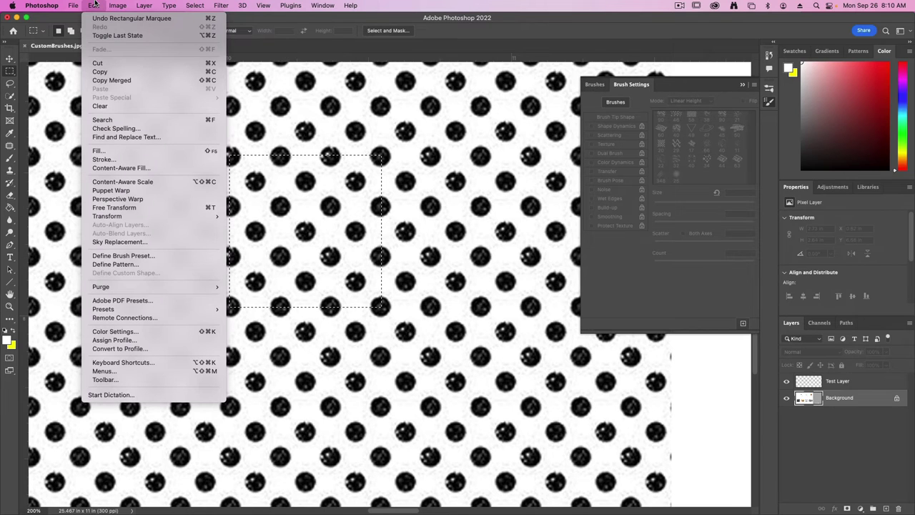
click(91, 4)
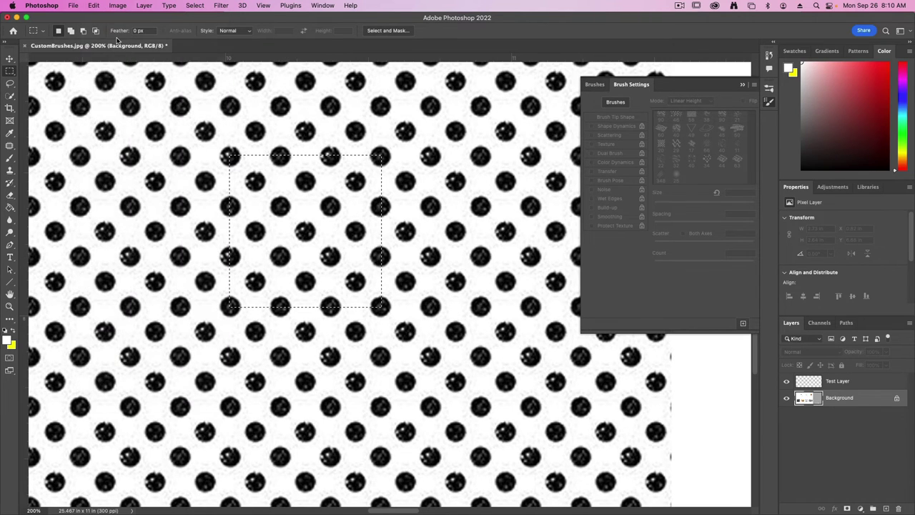
click(10, 158)
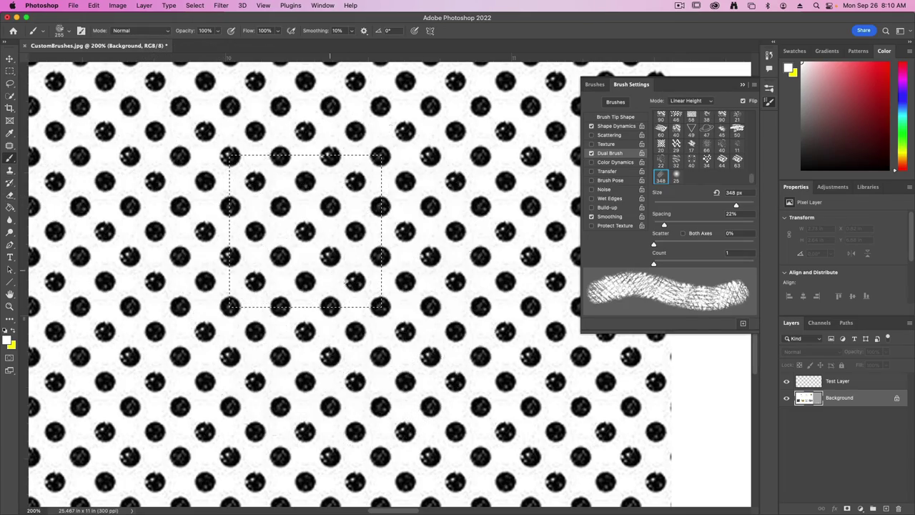
- Make General Brushes > Hard Round the current brush and fit the whole sample sheet on screen
click(65, 31)
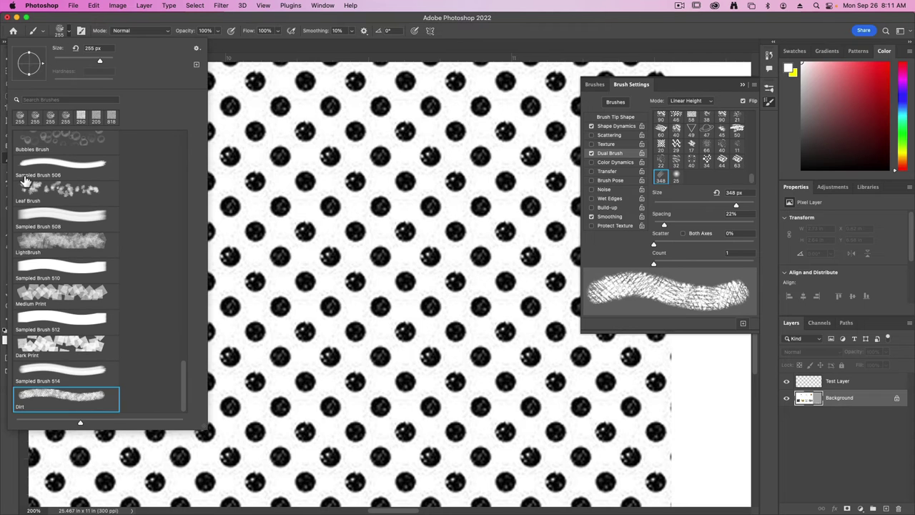
scroll(181, 371, up, 15)
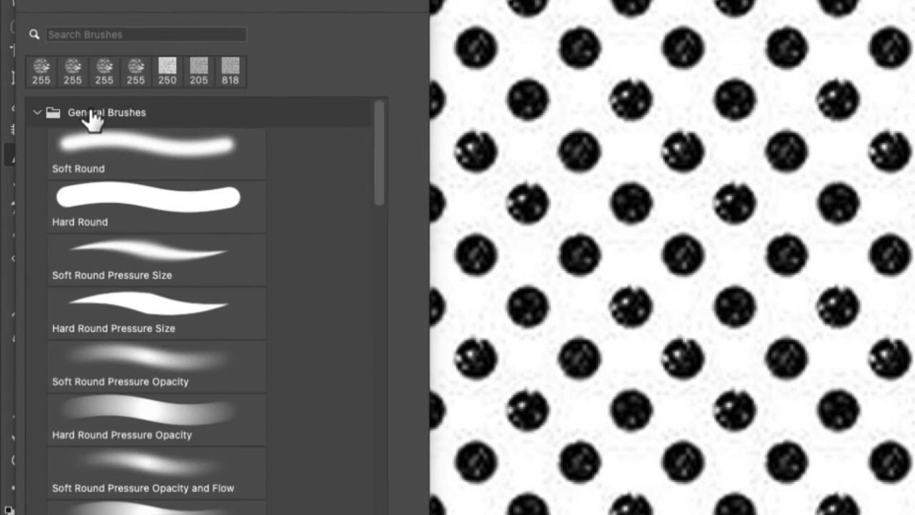
click(79, 206)
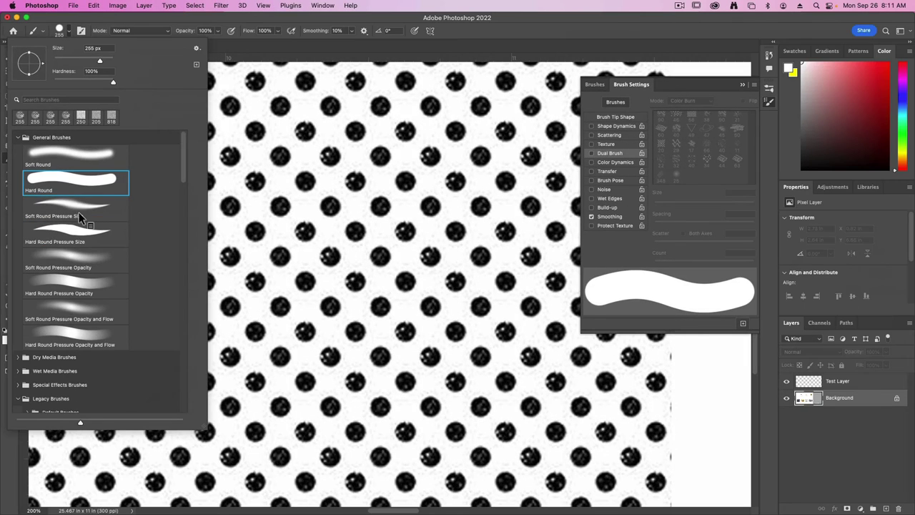
click(458, 243)
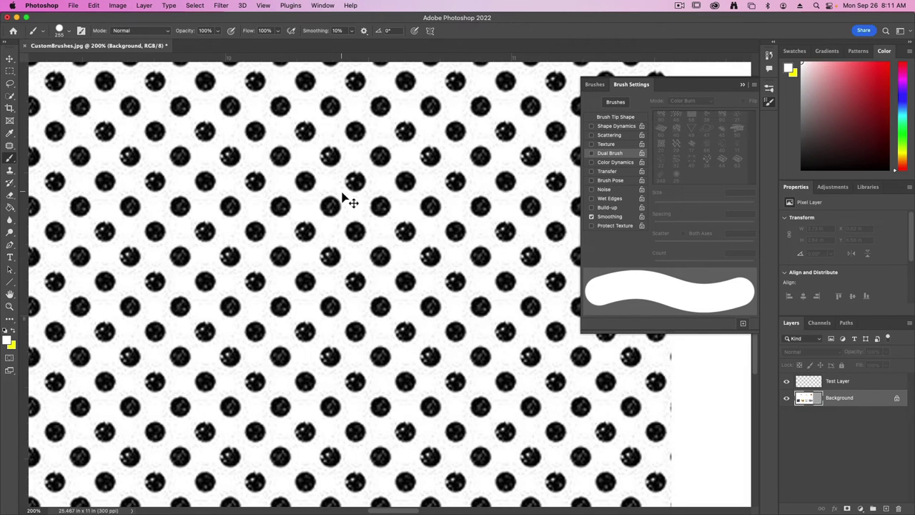
key(super+0)
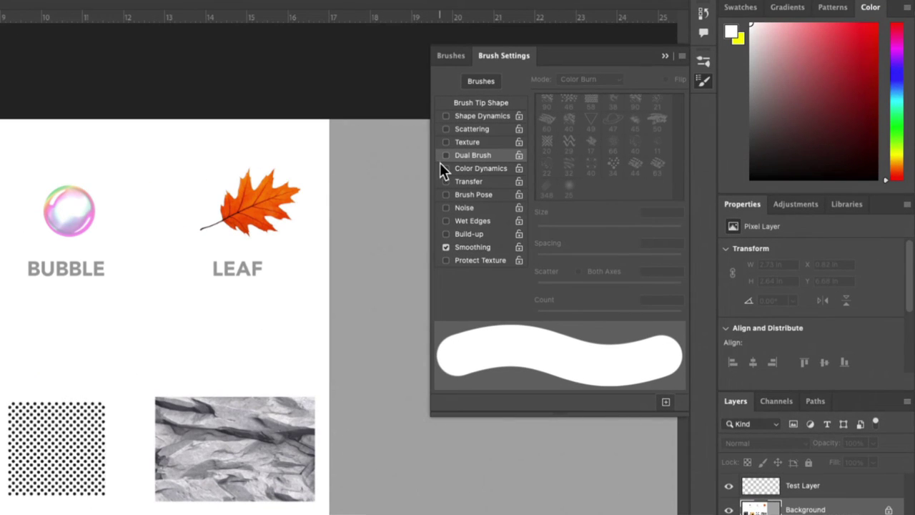
- Enable brush Texture using the new dot pattern, scaled down to about 52%
click(481, 142)
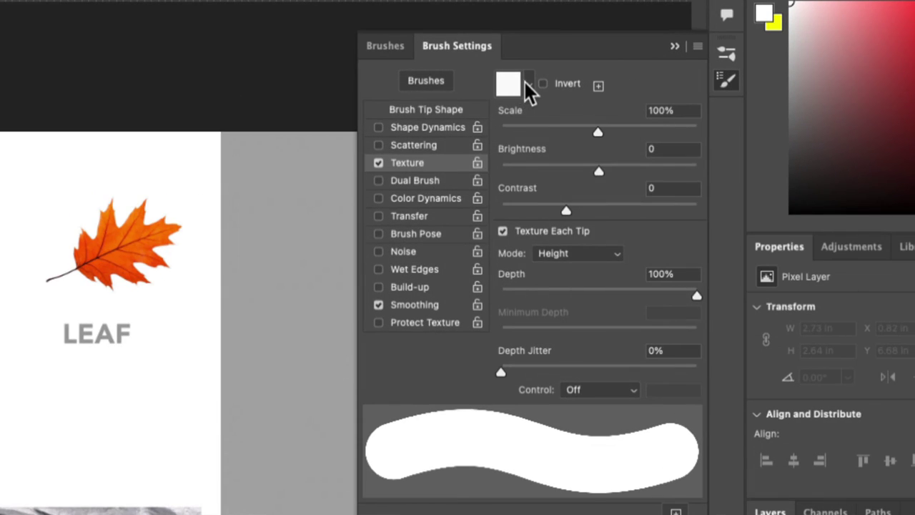
click(556, 85)
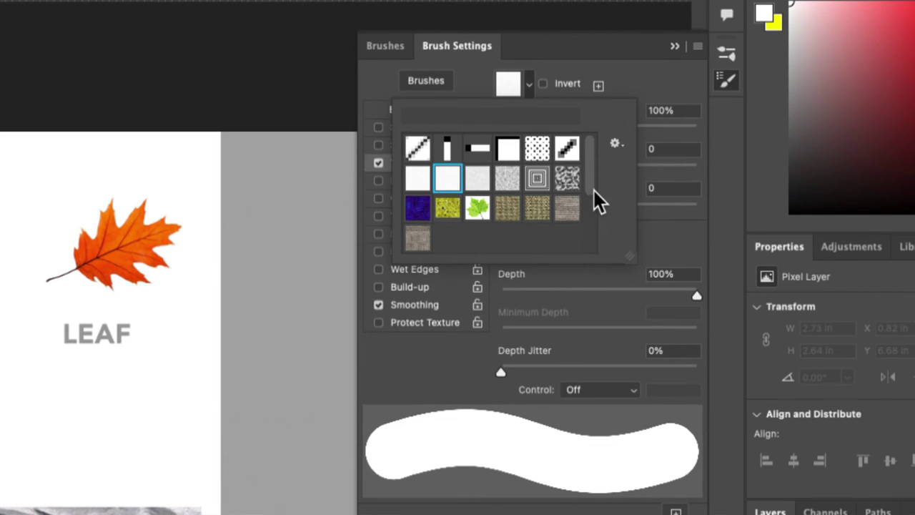
drag(594, 190, 588, 273)
click(477, 238)
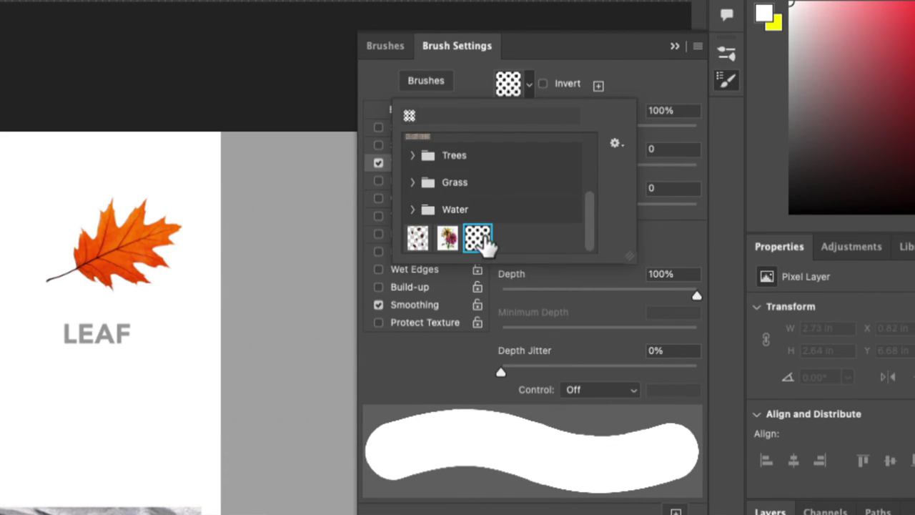
mouse_move(588, 231)
mouse_down()
mouse_move(589, 204)
mouse_move(588, 236)
mouse_up()
click(625, 47)
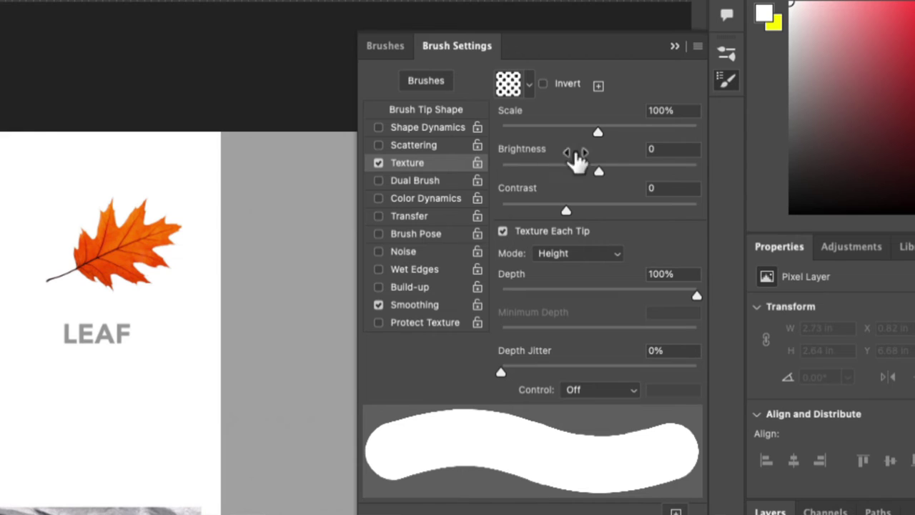
drag(600, 133, 551, 135)
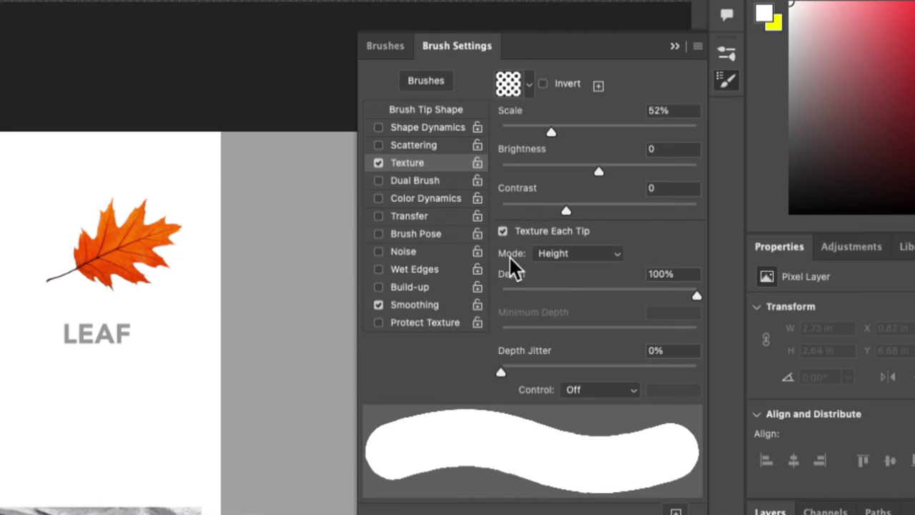
- Set the texture mode to Subtract, contrast to 100, and turn off Texture Each Tip
click(556, 256)
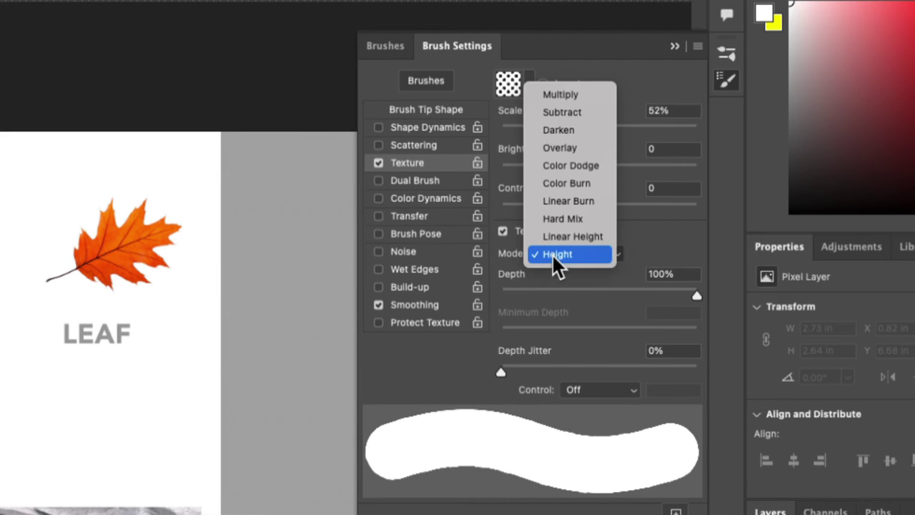
click(592, 96)
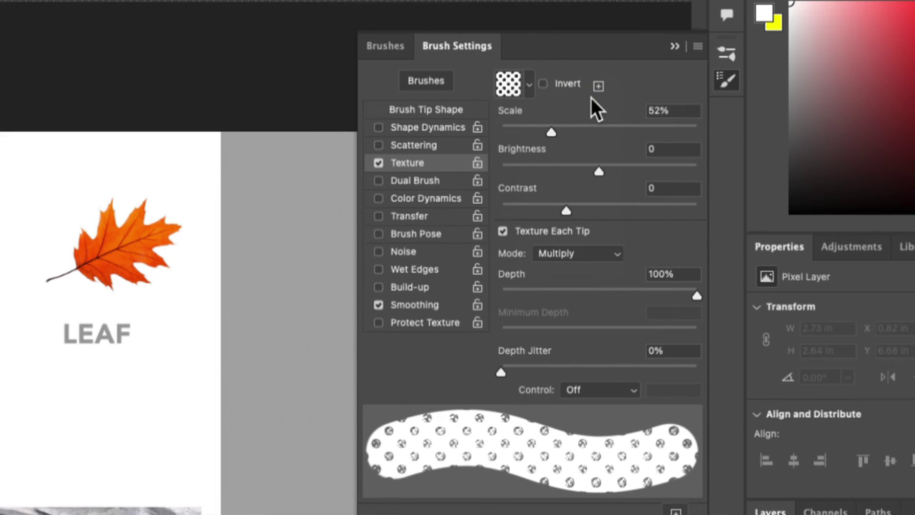
click(580, 254)
click(586, 270)
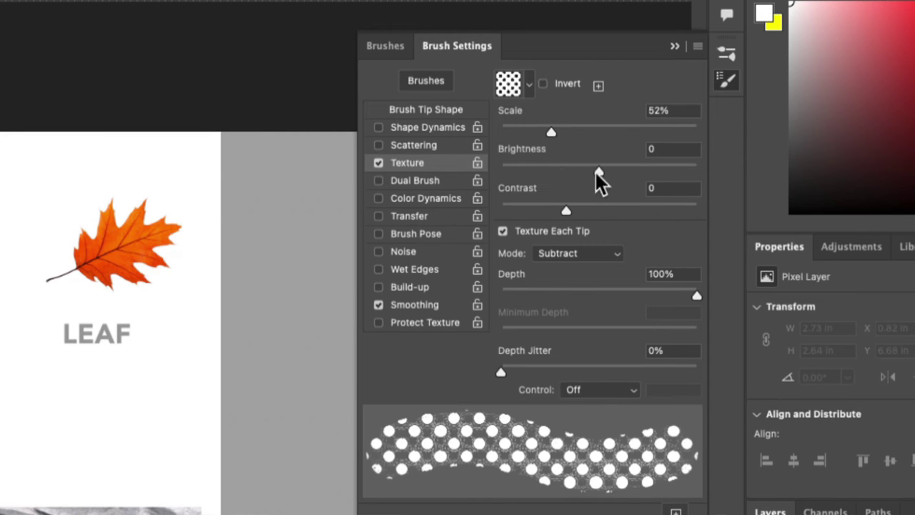
drag(566, 210, 632, 213)
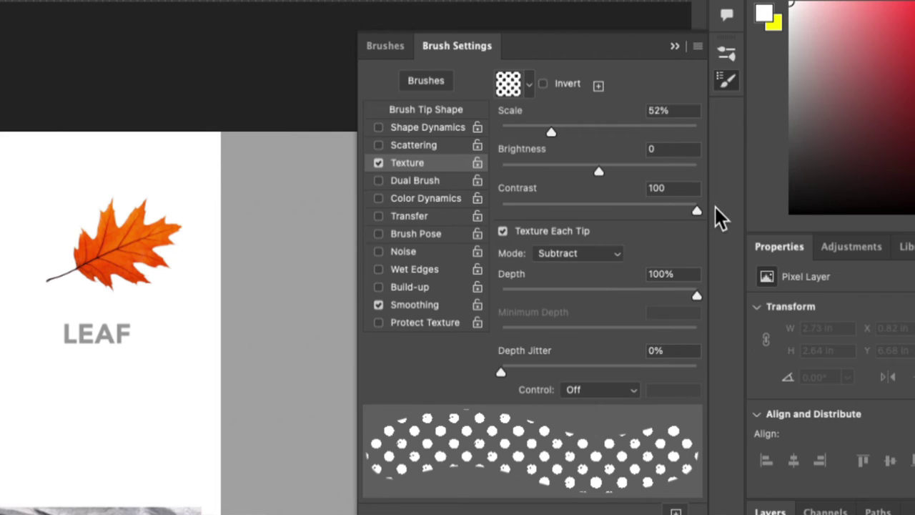
mouse_move(715, 207)
mouse_down()
mouse_move(674, 214)
mouse_move(719, 217)
mouse_up()
click(503, 230)
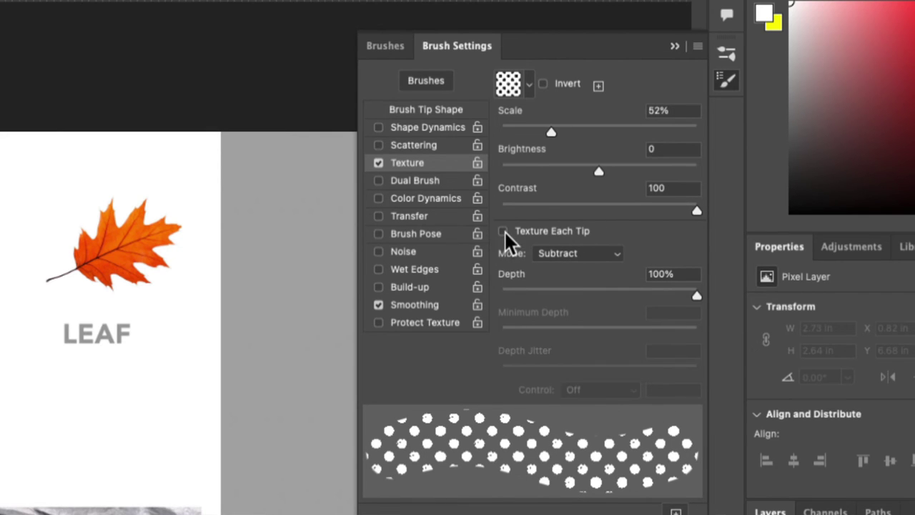
click(504, 231)
click(503, 231)
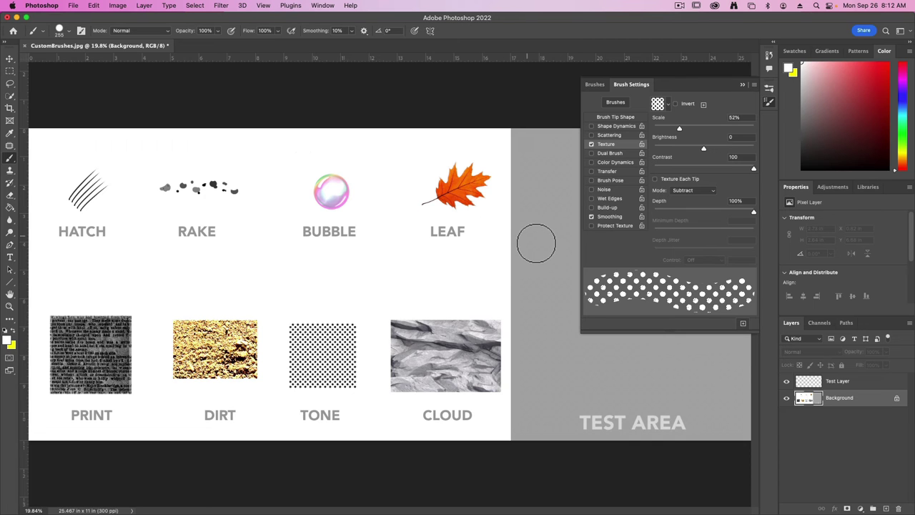
- Paint a looping trial stroke with the dotted brush in the Test Area, then undo it
key(super+equal)
drag(529, 240, 227, 220)
drag(409, 143, 437, 142)
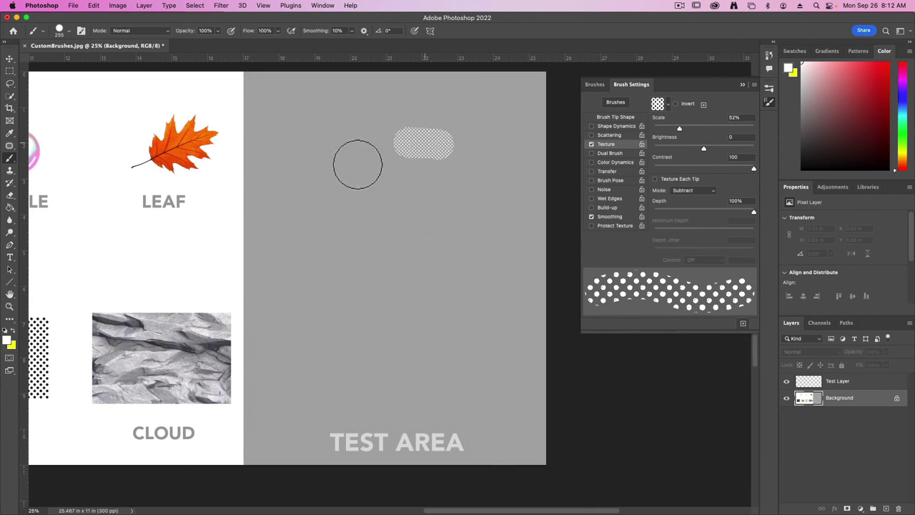
mouse_move(357, 164)
mouse_down()
mouse_move(353, 300)
mouse_move(362, 276)
mouse_move(440, 278)
mouse_up()
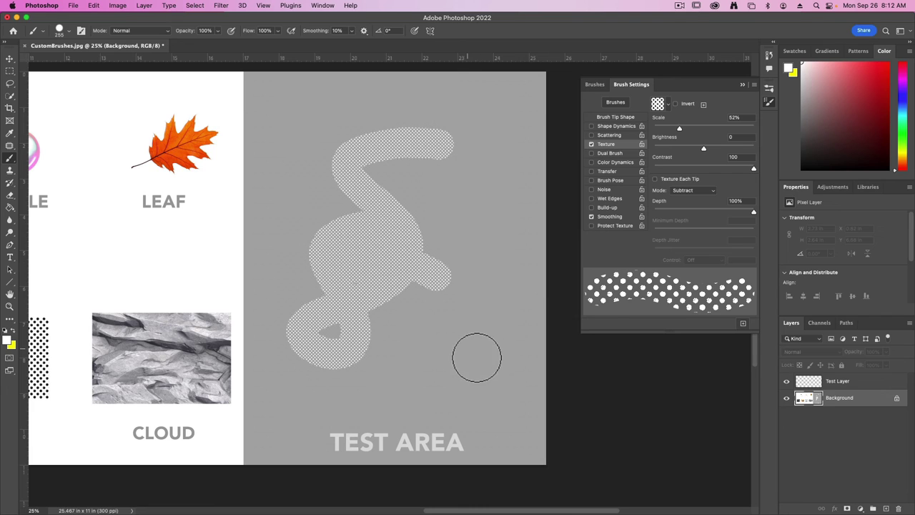
key(super+z)
- Save the brush as a new preset named 'Tone Brush' and bring the CLOUD image into view
click(742, 322)
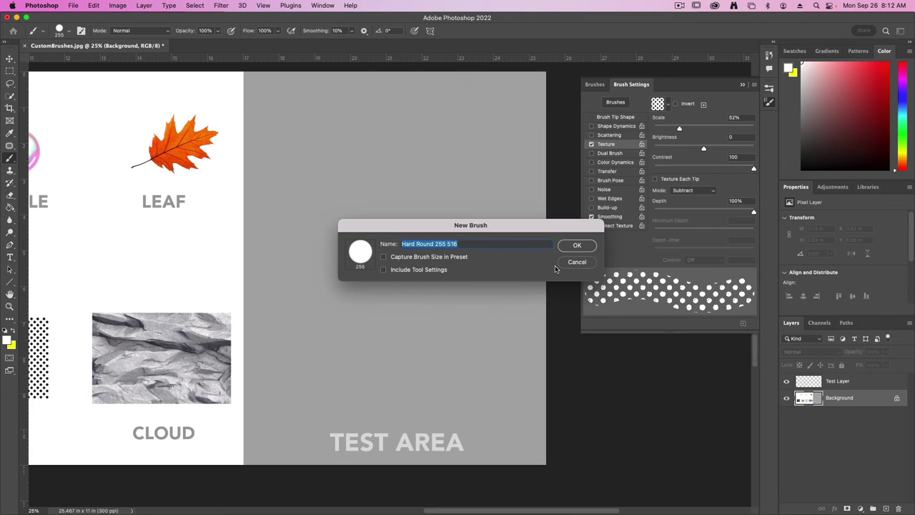
text(Tone Brush)
key(Return)
drag(125, 286, 247, 239)
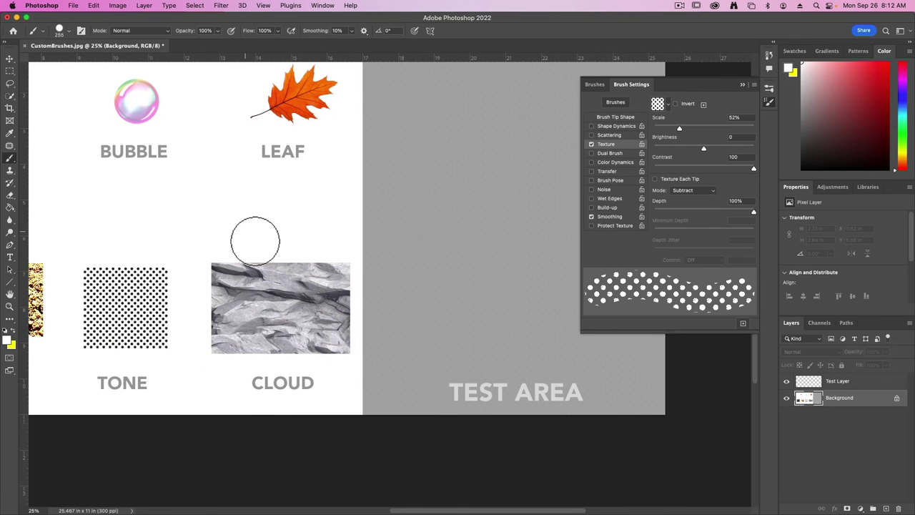
key(super+shift+2)
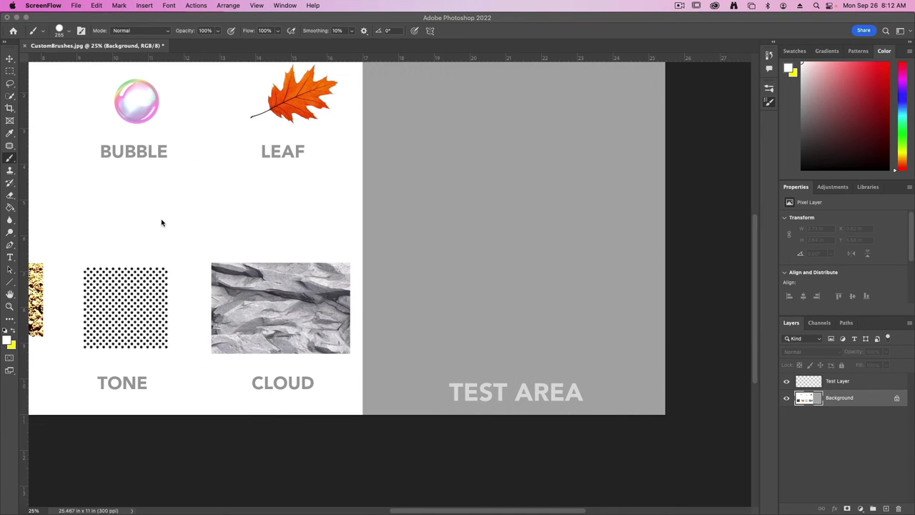
key(super+equal)
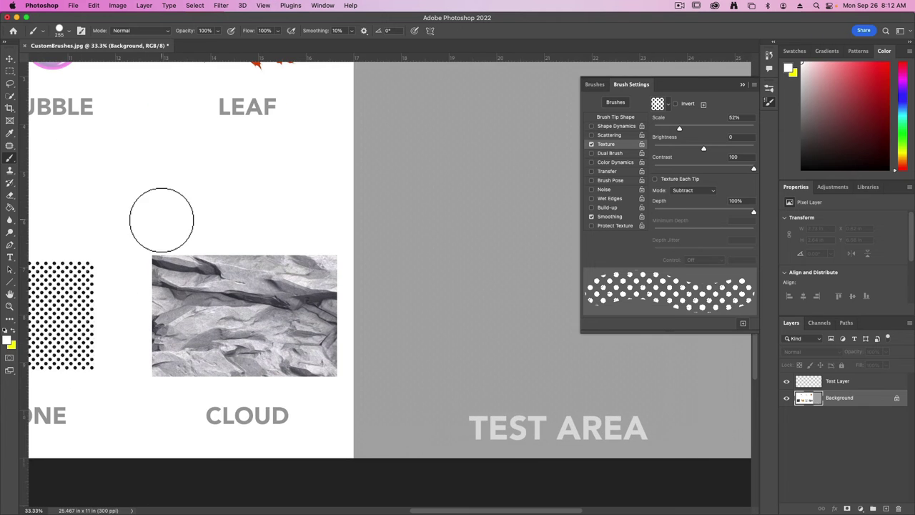
drag(178, 237, 277, 137)
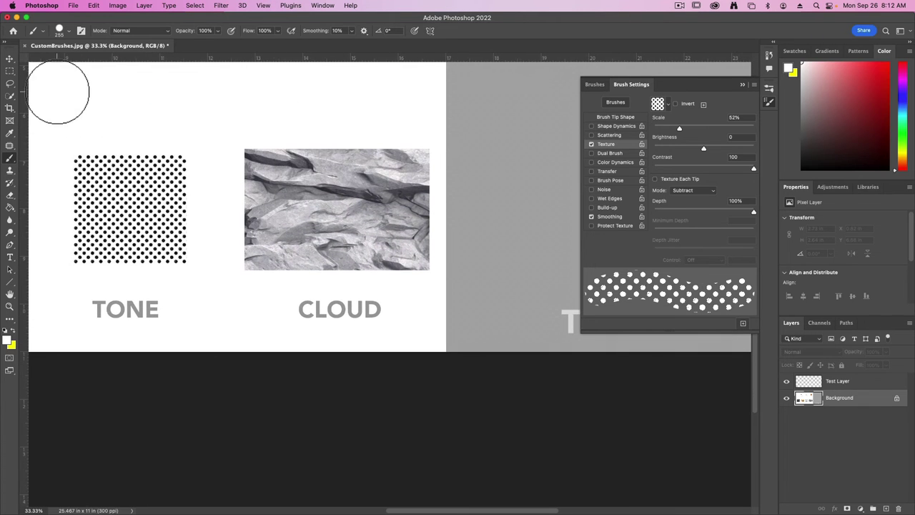
- Lasso a patch of the CLOUD image and define it as a new 763 px brush preset
click(10, 83)
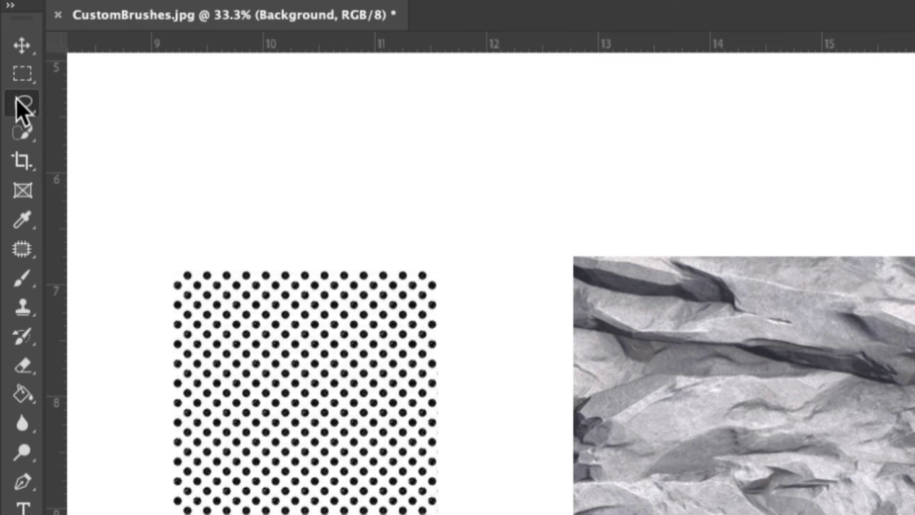
click(21, 106)
click(103, 98)
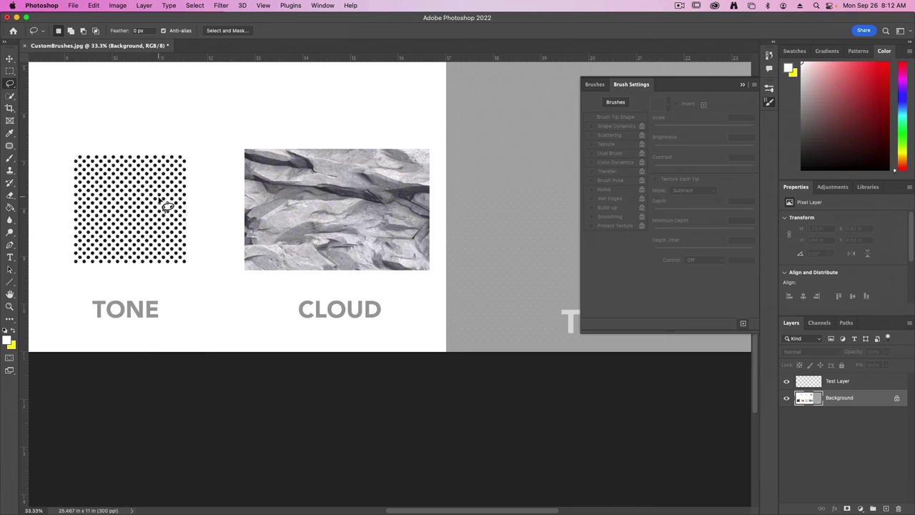
mouse_move(381, 208)
mouse_down()
mouse_move(340, 191)
mouse_move(290, 216)
mouse_move(278, 245)
mouse_move(341, 246)
mouse_move(380, 207)
mouse_up()
click(95, 5)
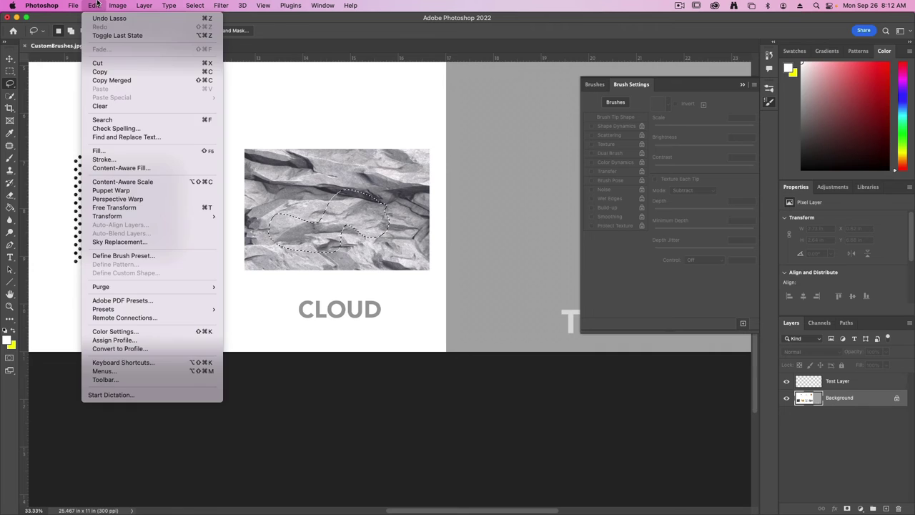
click(143, 255)
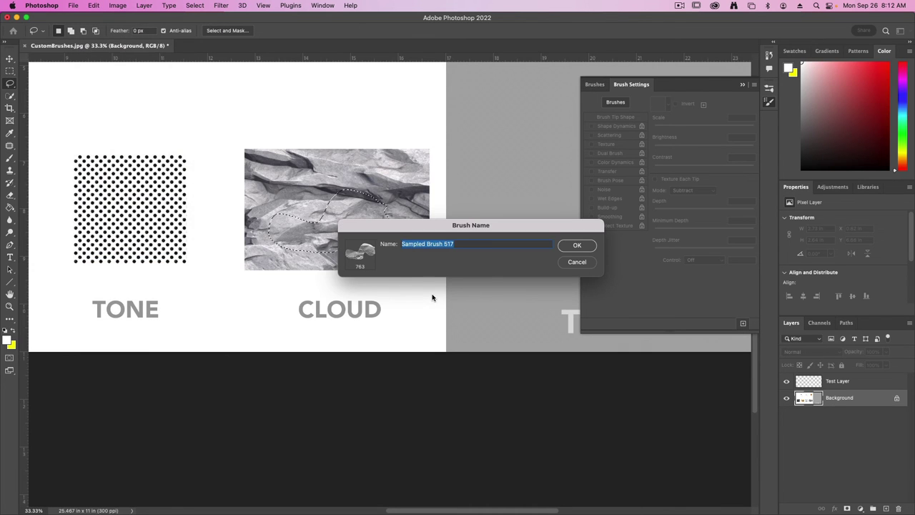
key(Return)
key(b)
drag(393, 193, 136, 237)
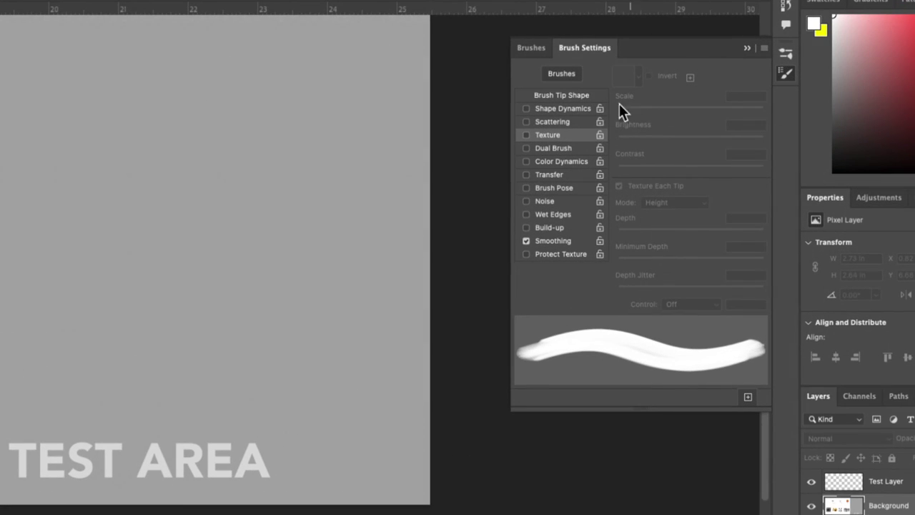
- Set the cloud brush to 250 px with 53% spacing, and enable Scattering at 24% with count 4
click(552, 95)
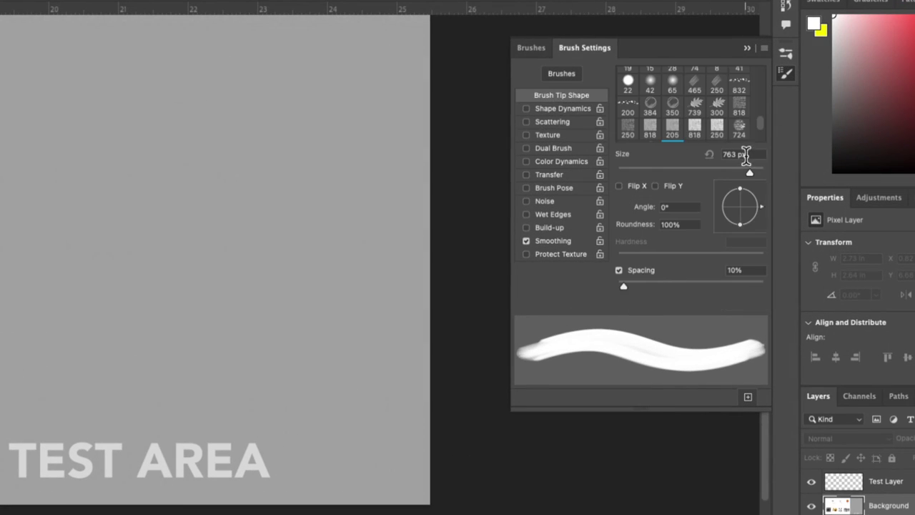
double_click(743, 154)
text(250)
drag(619, 282, 655, 286)
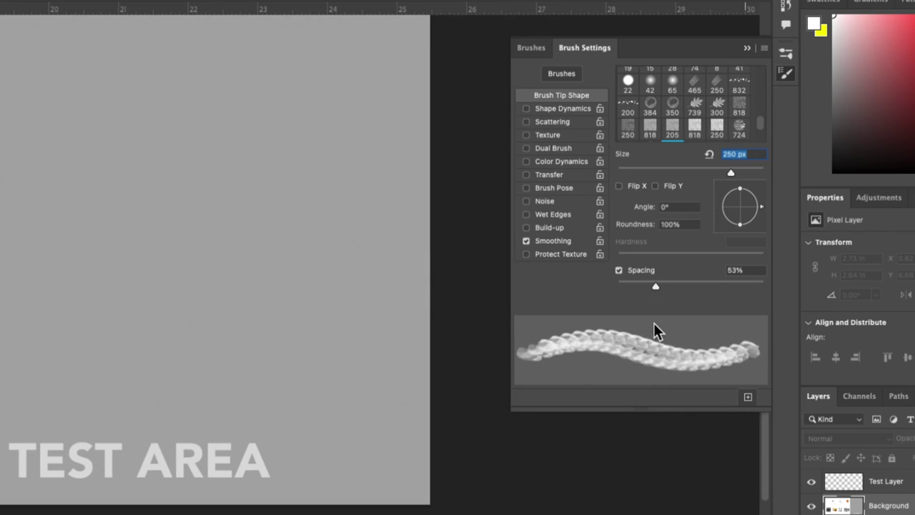
click(543, 121)
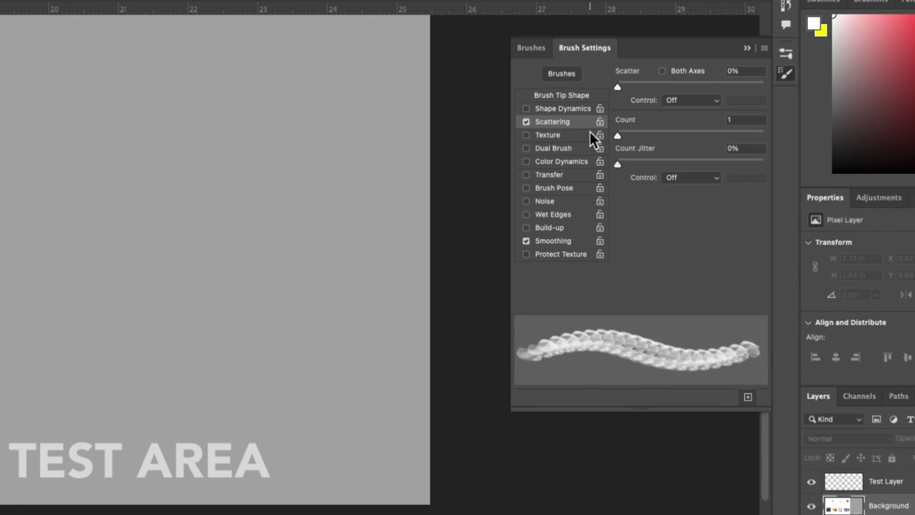
mouse_move(617, 86)
mouse_down()
mouse_move(630, 85)
mouse_move(621, 87)
mouse_up()
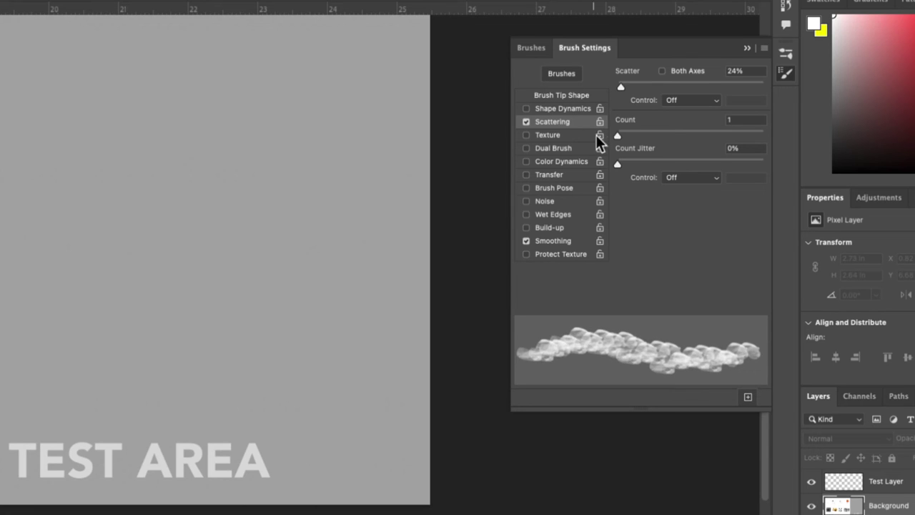
drag(622, 134, 649, 137)
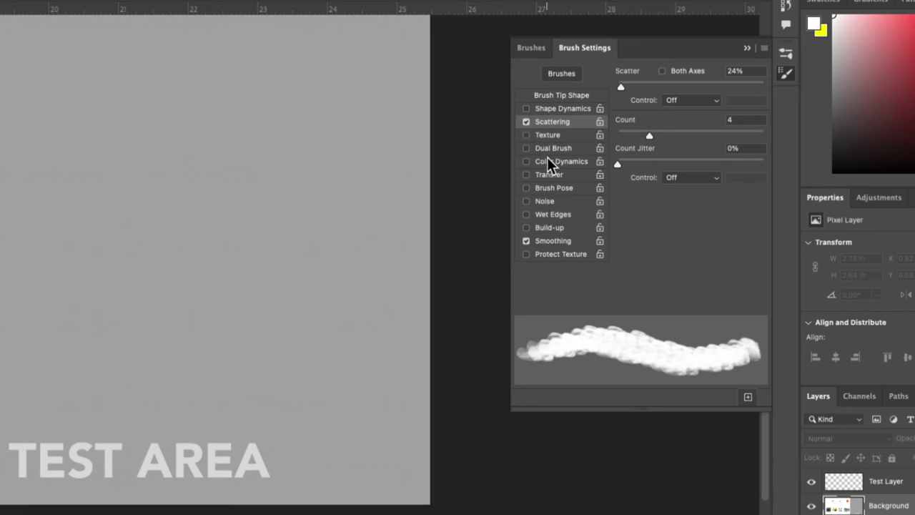
- Enable Transfer with 0% opacity jitter controlled by Pen Pressure
click(549, 175)
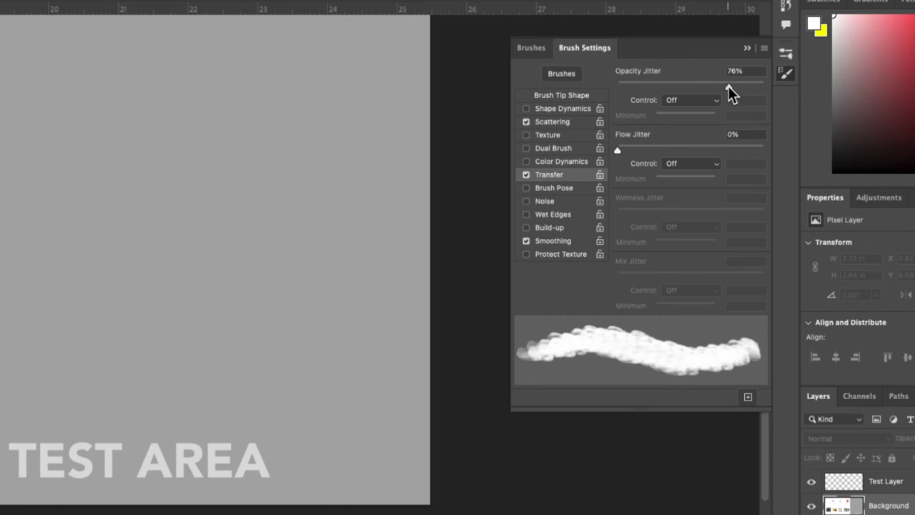
drag(728, 85, 605, 88)
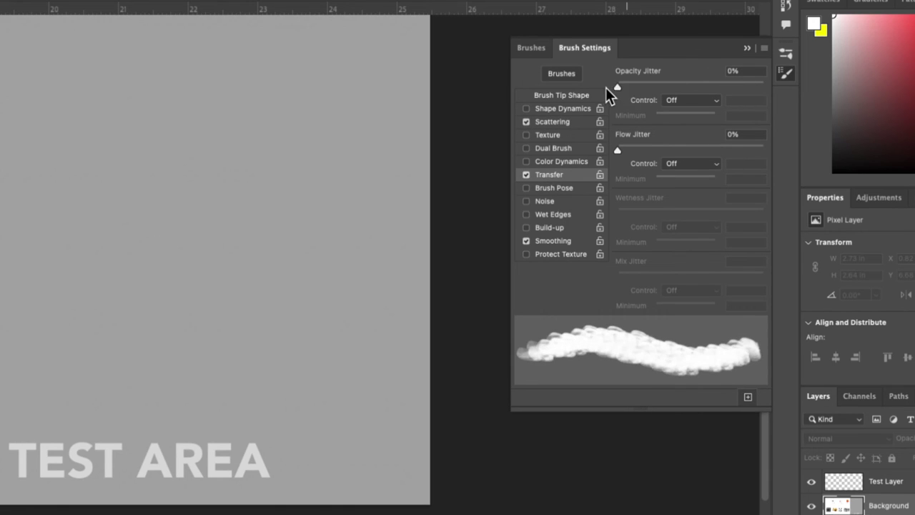
click(697, 105)
click(696, 127)
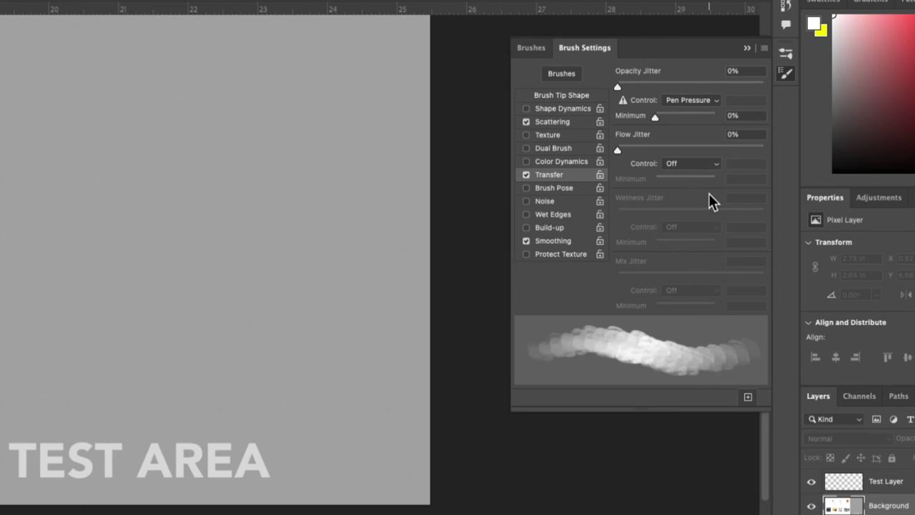
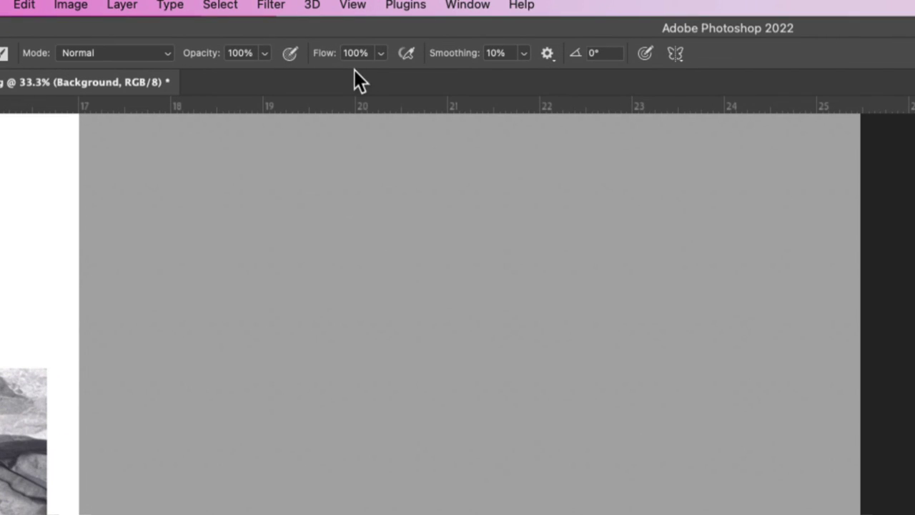
- Set the brush flow to 47% and paint a soft white cloud stroke across the grey test area
click(380, 53)
click(319, 74)
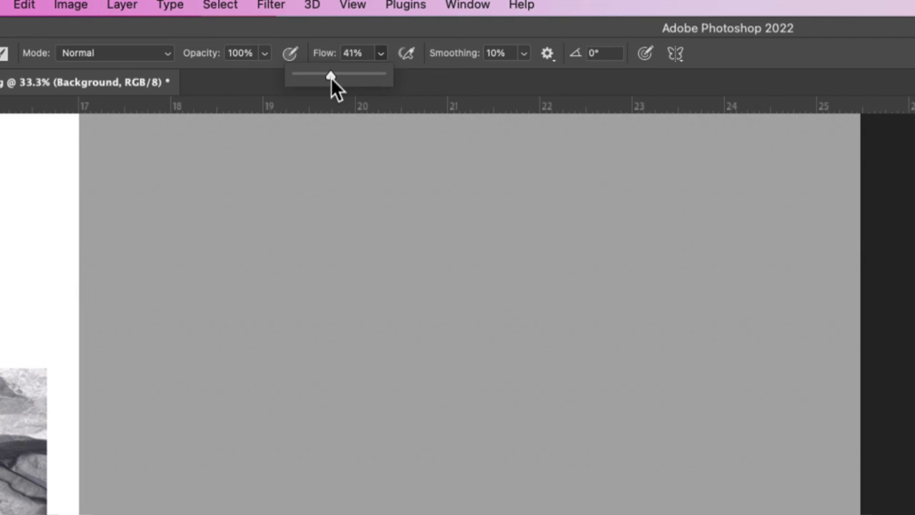
key(Return)
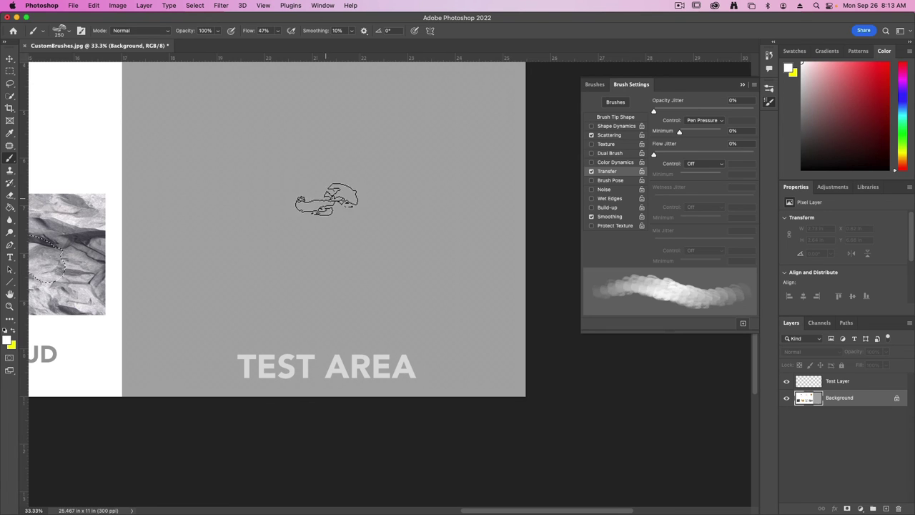
mouse_move(239, 136)
mouse_down()
mouse_move(271, 152)
mouse_move(278, 185)
mouse_move(251, 159)
mouse_move(311, 156)
mouse_move(291, 169)
mouse_move(358, 166)
mouse_move(336, 198)
mouse_move(283, 177)
mouse_move(243, 205)
mouse_move(378, 181)
mouse_move(424, 186)
mouse_move(396, 139)
mouse_move(353, 140)
mouse_move(451, 172)
mouse_up()
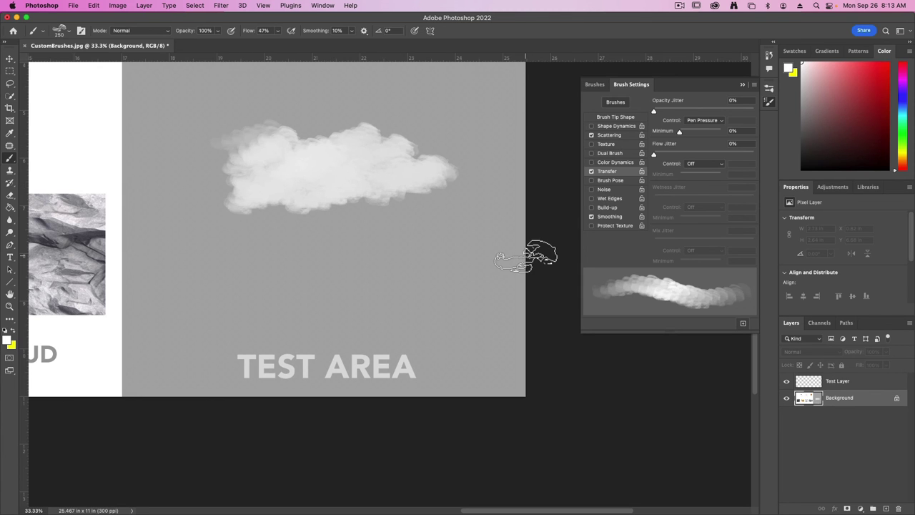
- Save the current brush as a new preset named 'Cloud Brush'
click(743, 324)
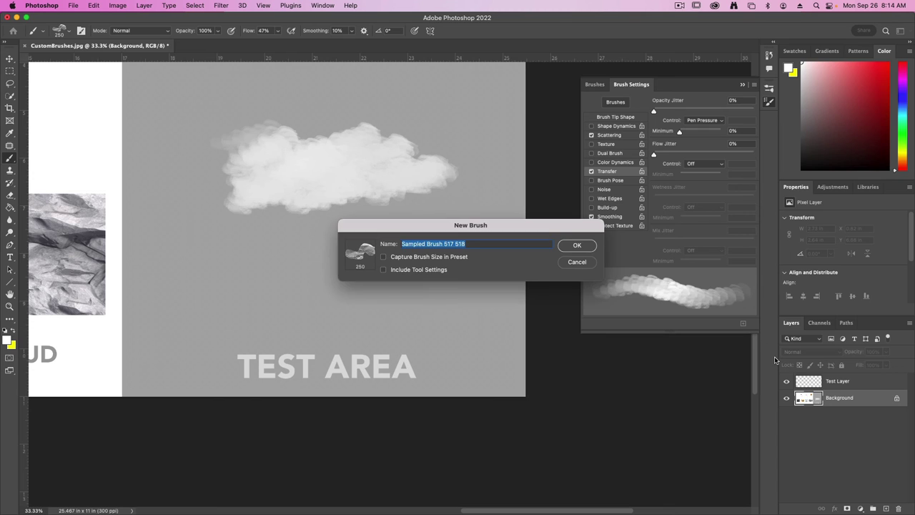
text(Cloud Brush)
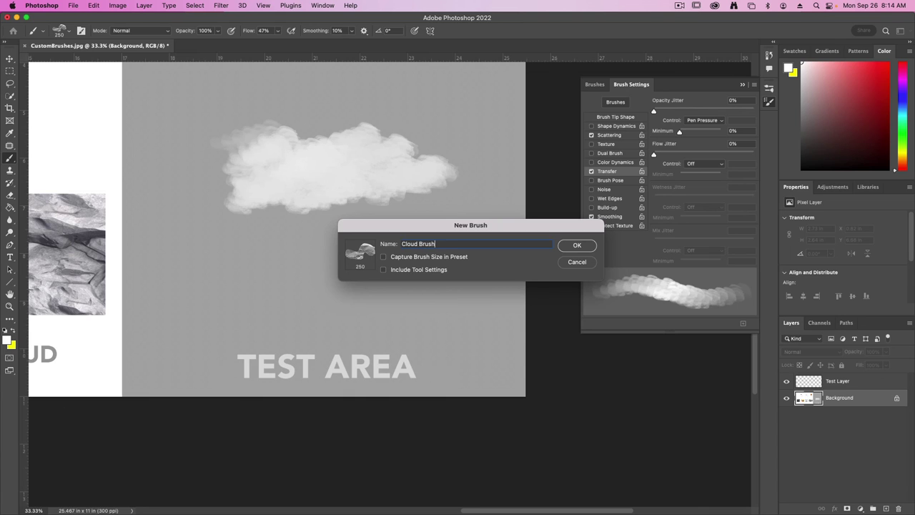
key(Return)
- Zoom out in Photoshop to view all the brush samples
key(super+shift+2)
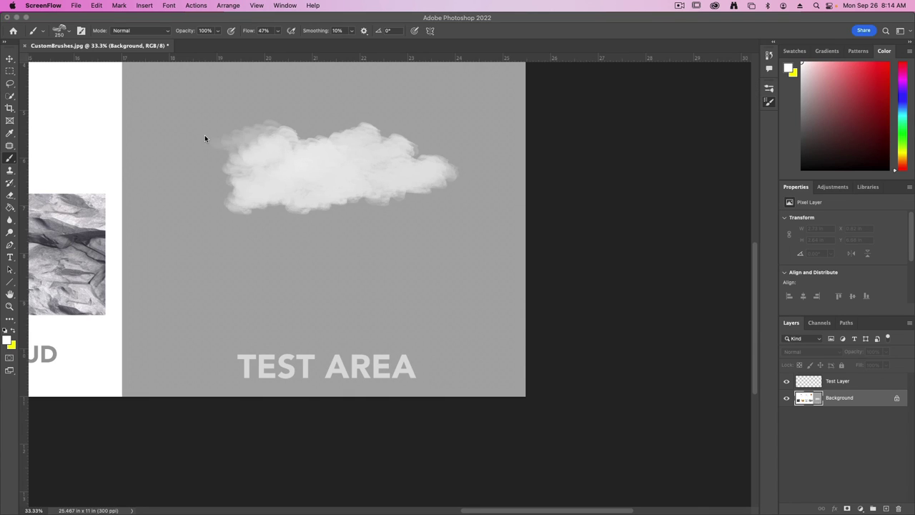
click(204, 136)
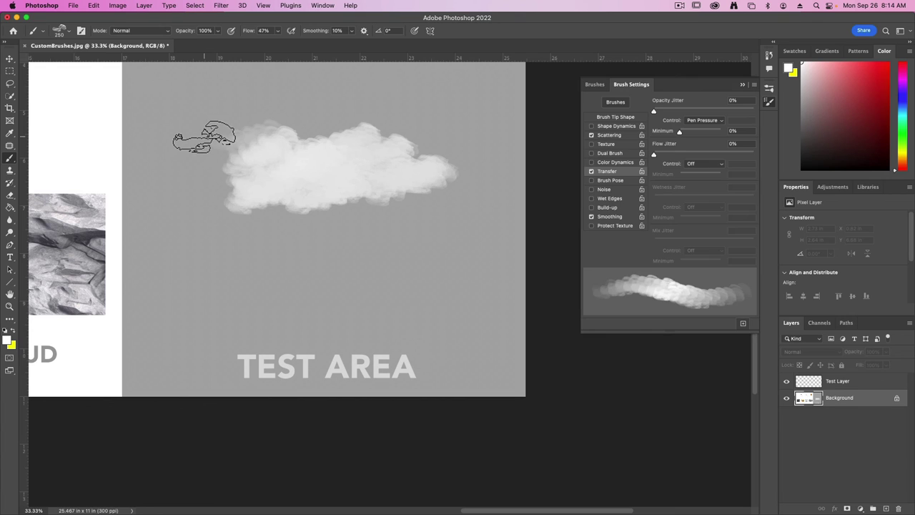
key(super+minus)
key(super+minus)
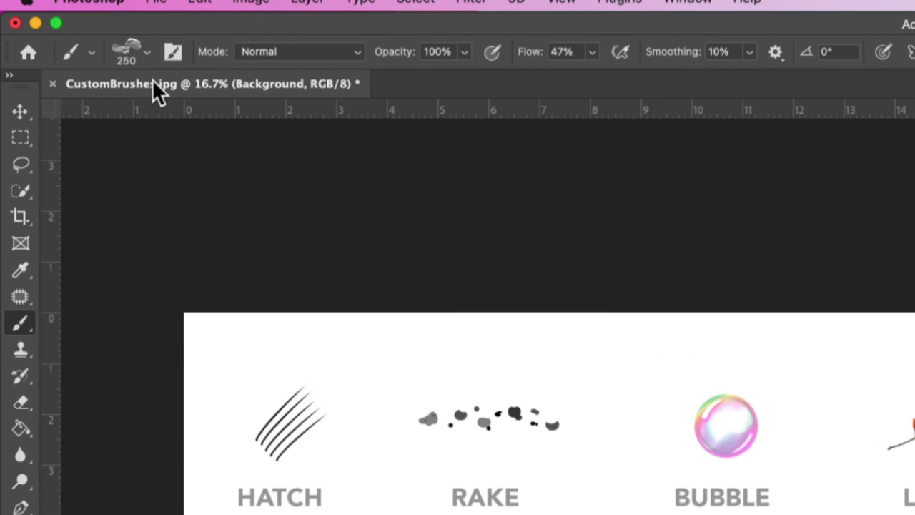
- In the brush preset list, select stray Sampled Brushes 517, 512, 510 and 508
click(147, 52)
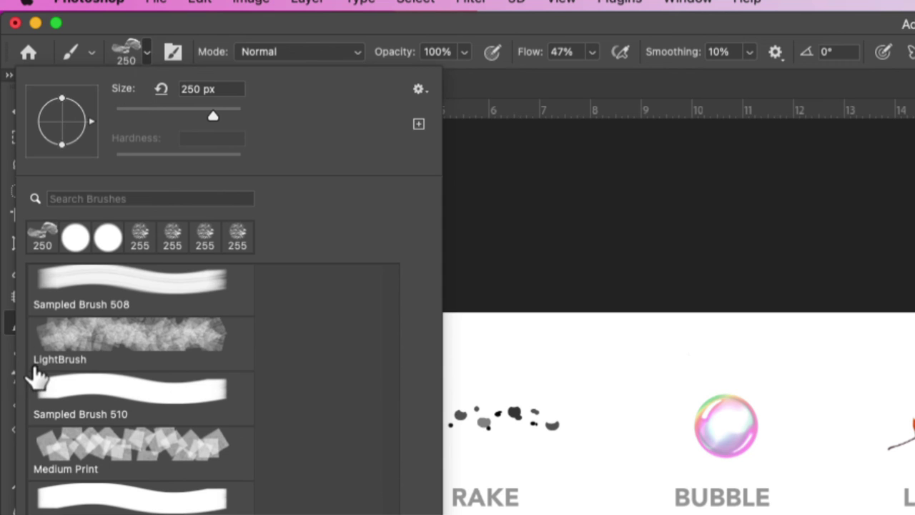
scroll(155, 370, down, 10)
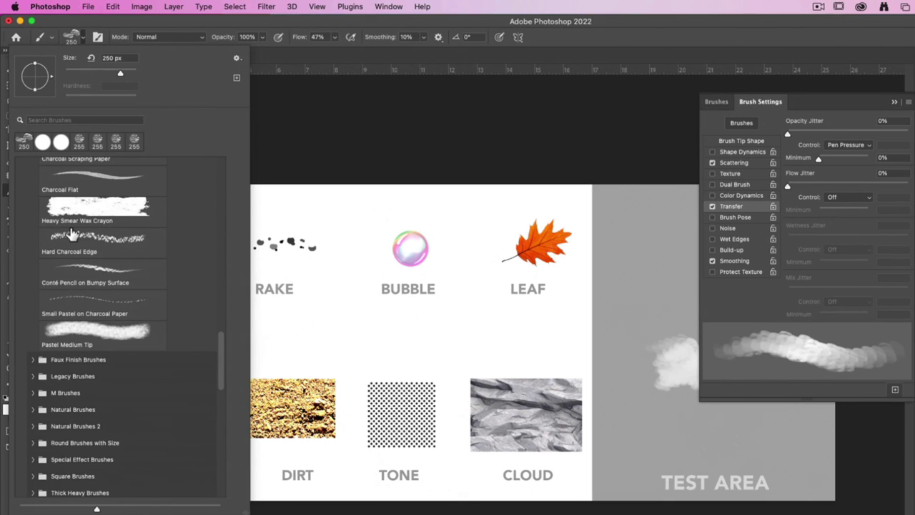
scroll(97, 333, down, 5)
drag(319, 434, 313, 514)
scroll(221, 432, down, 5)
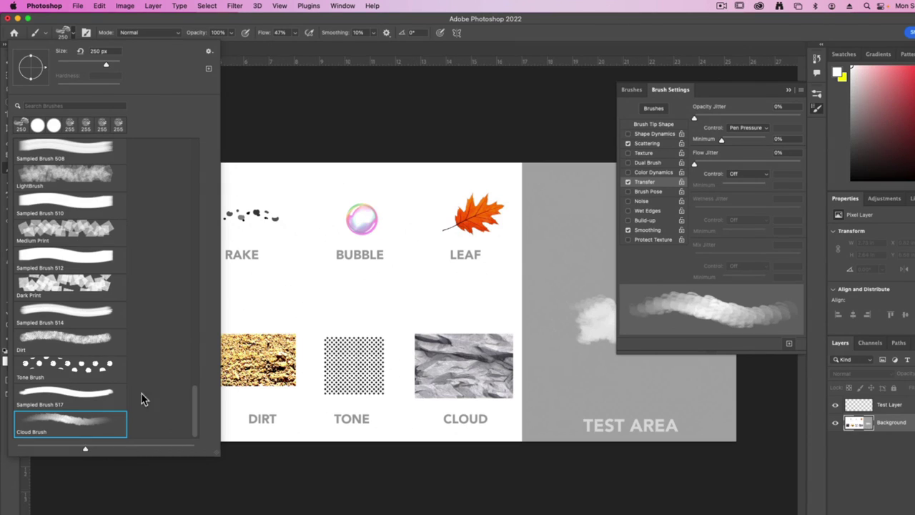
click(84, 400)
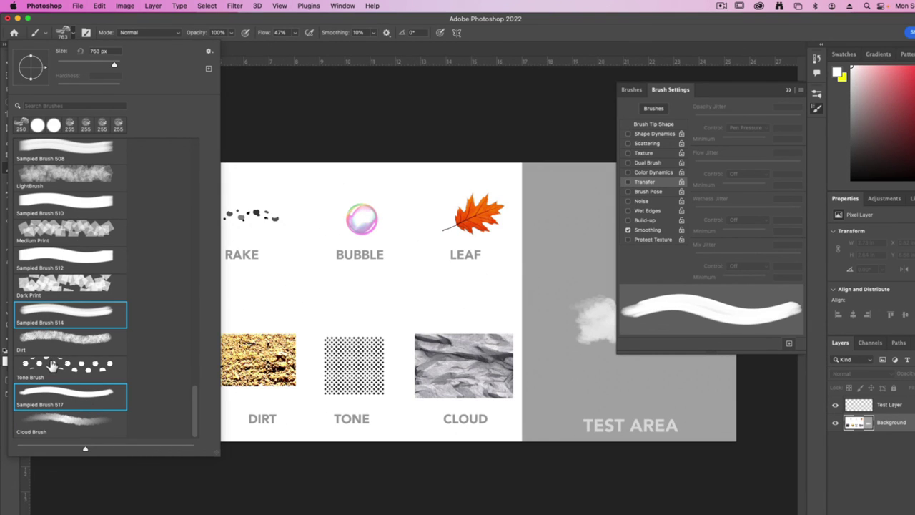
super+click(44, 270)
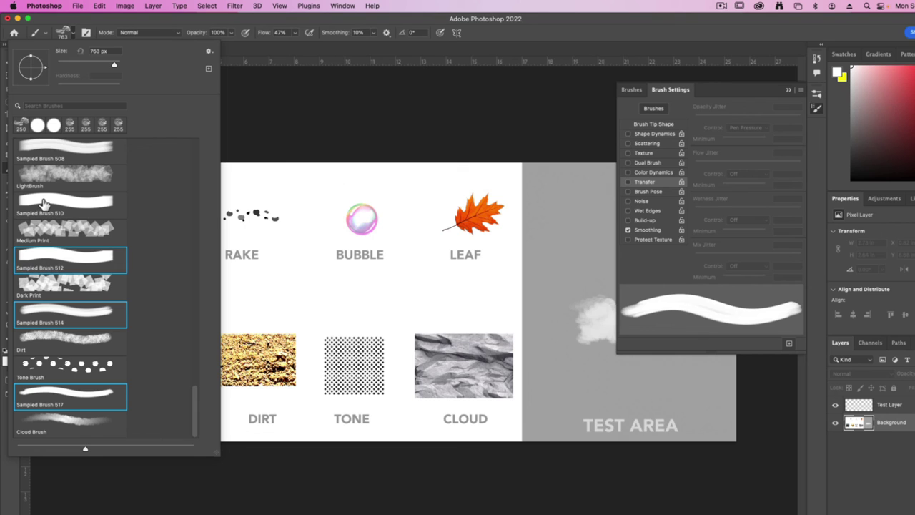
super+click(42, 205)
super+click(33, 157)
- Add Sampled Brushes 506, 504, 502 and one more stray brush to the selection
scroll(57, 256, up, 3)
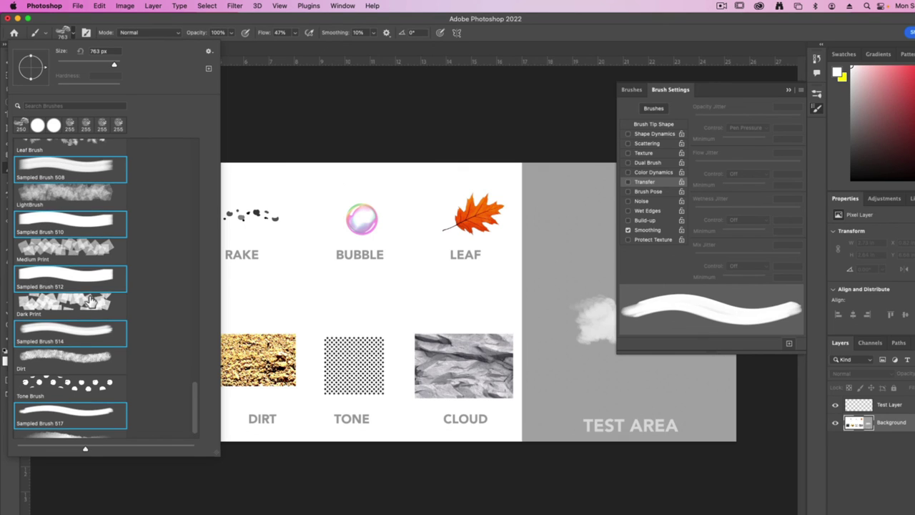
super+click(37, 195)
scroll(57, 246, up, 4)
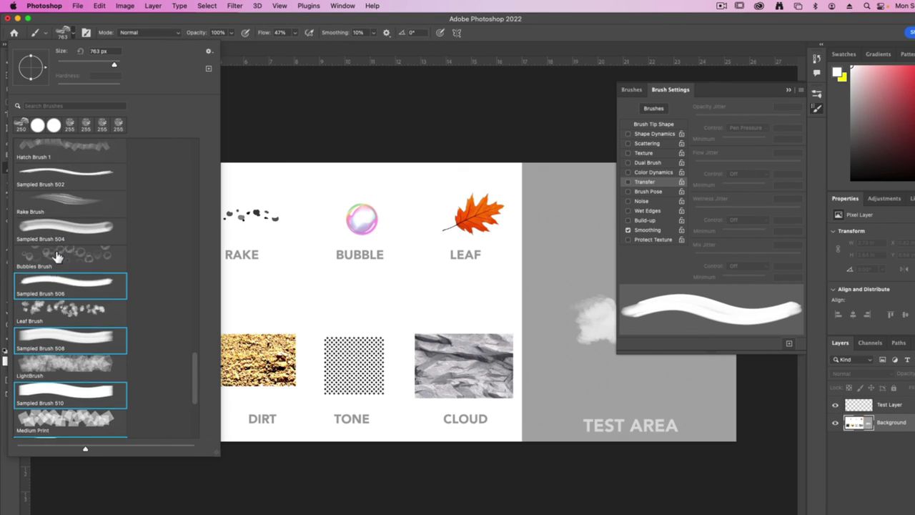
super+click(44, 257)
super+click(30, 206)
scroll(71, 284, up, 1)
scroll(71, 284, up, 1)
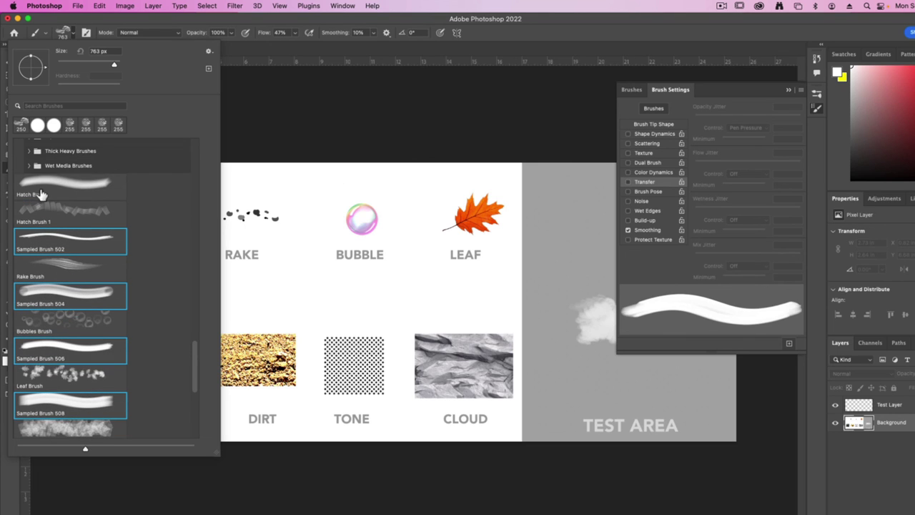
super+click(43, 188)
- Delete the selected stray brushes via the Brushes panel menu and confirm
scroll(115, 319, down, 5)
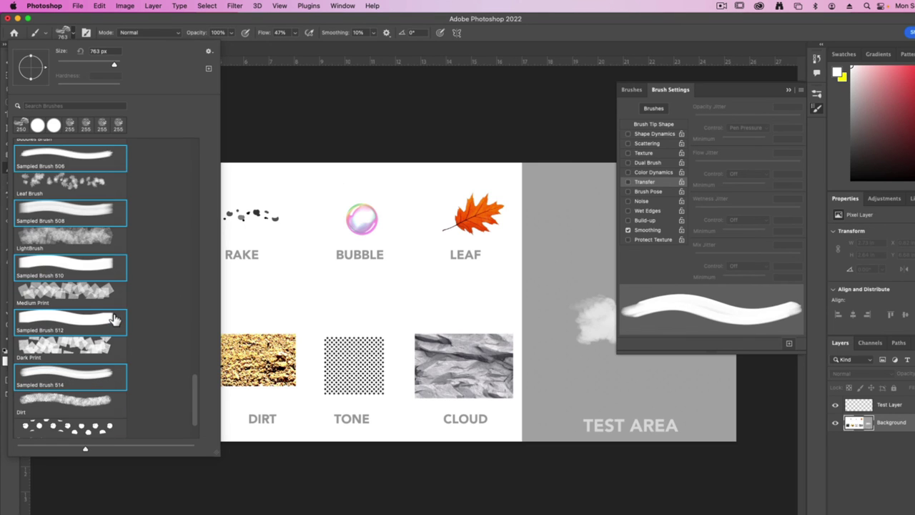
scroll(75, 408, down, 2)
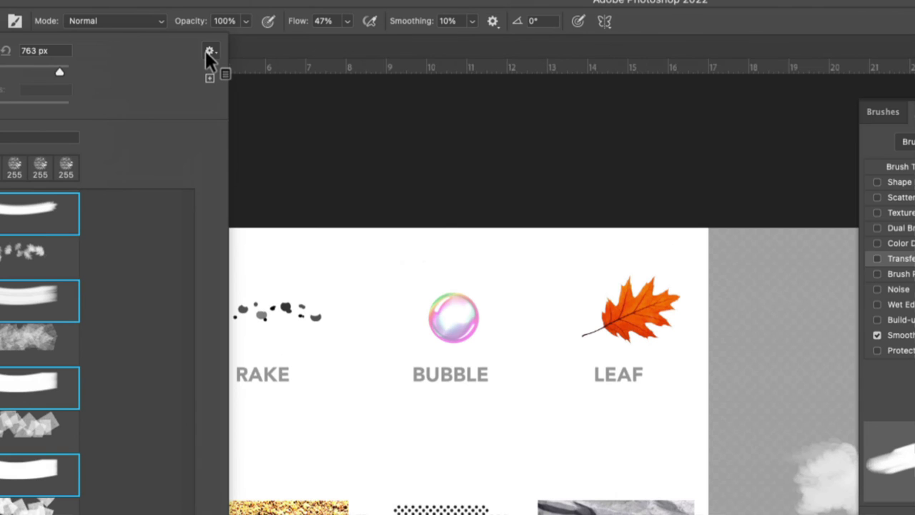
click(208, 53)
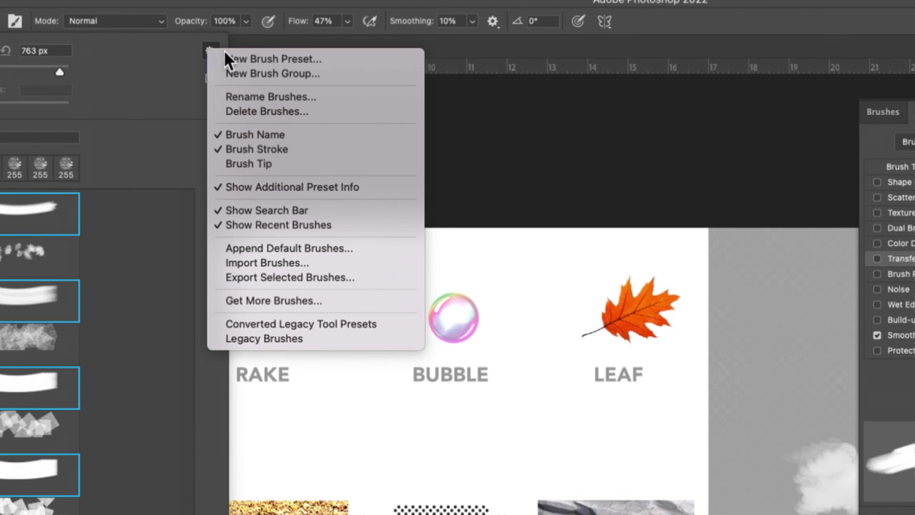
click(230, 328)
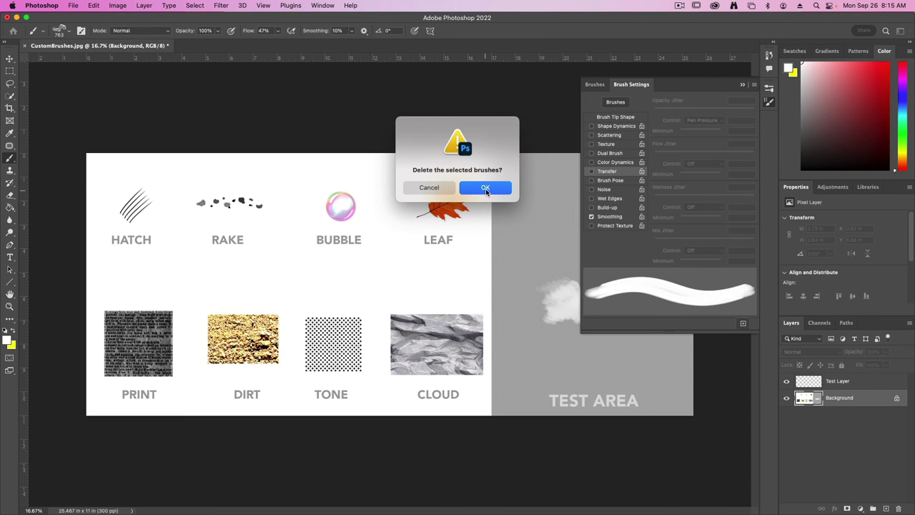
click(485, 188)
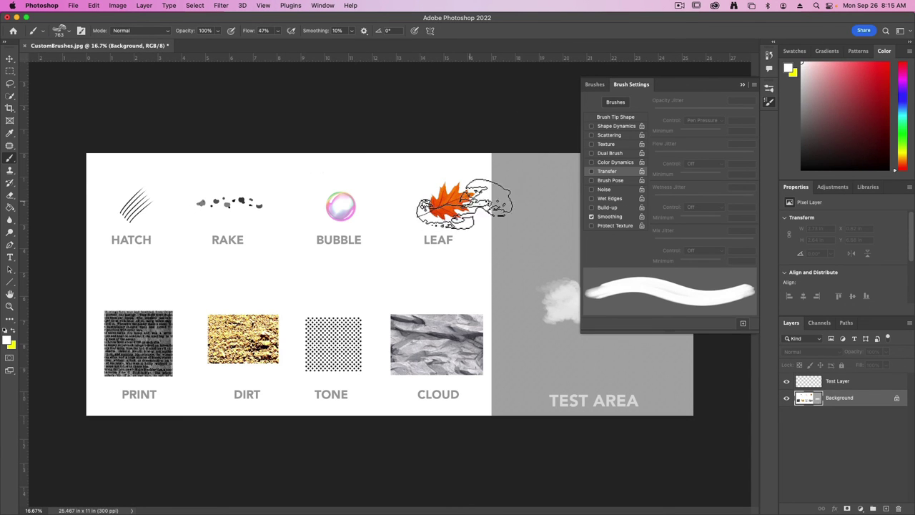
- Select the ten custom brushes from Cloud Brush up to Hatch Brush 1
click(61, 32)
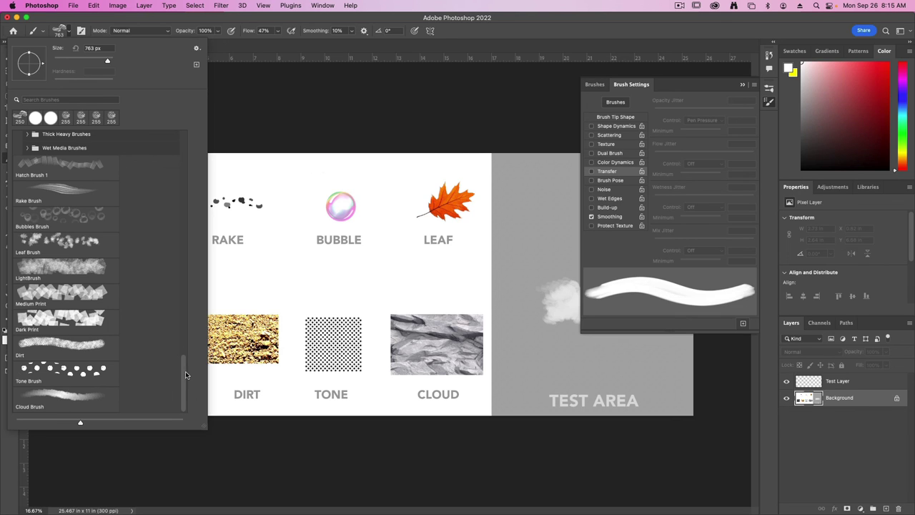
click(49, 401)
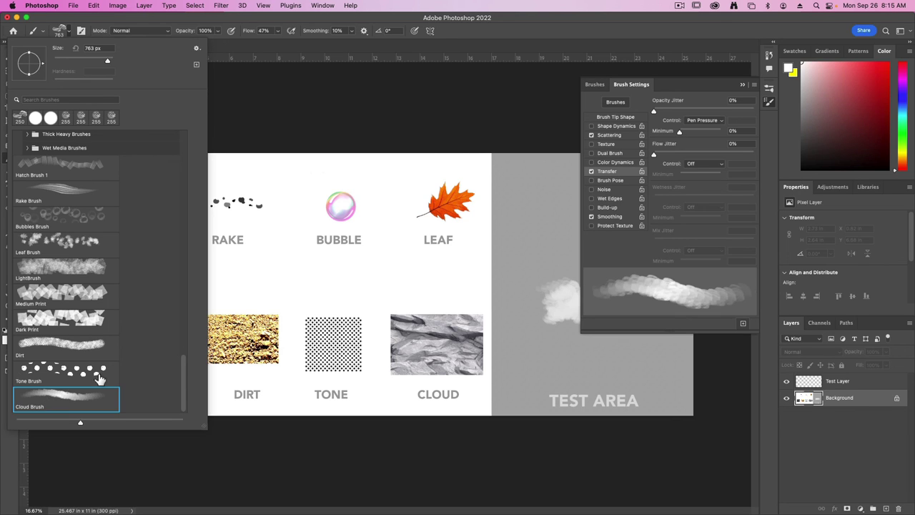
shift+click(39, 171)
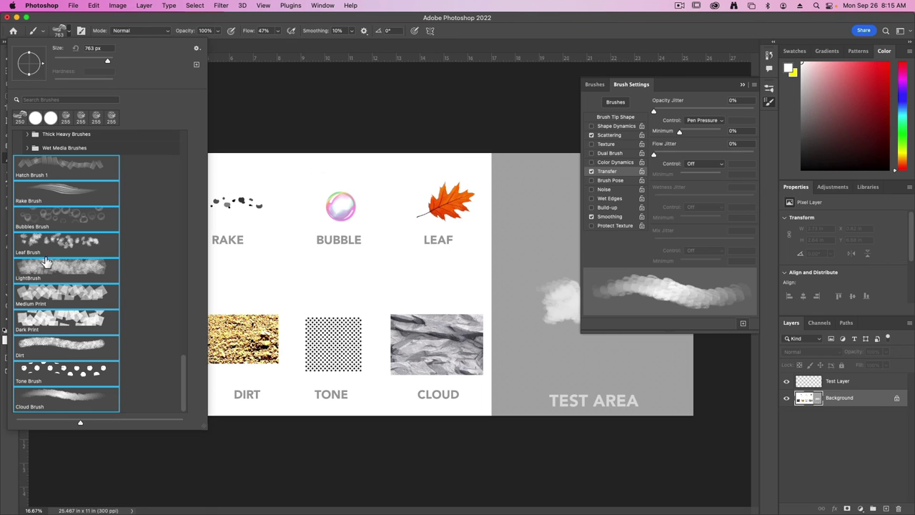
- Group the selected brushes into a new brush group named 'Ben Brushes' and collapse it
click(195, 50)
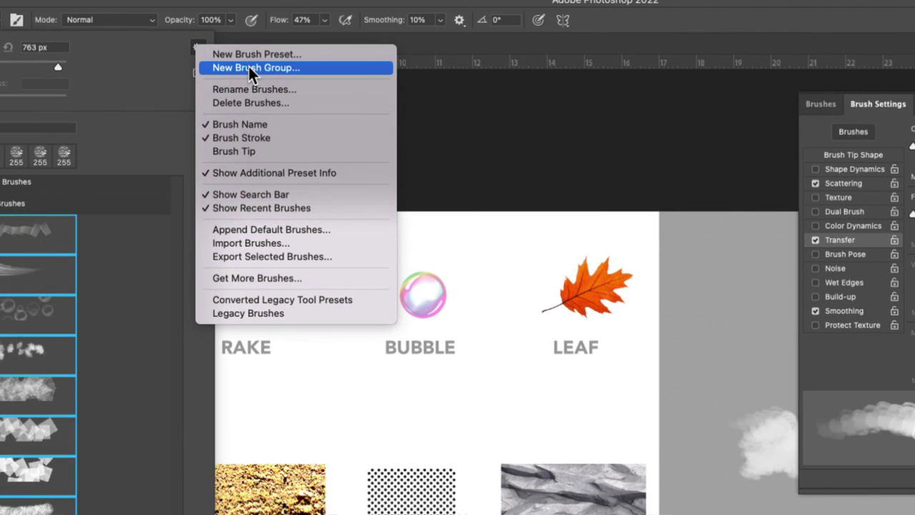
click(249, 67)
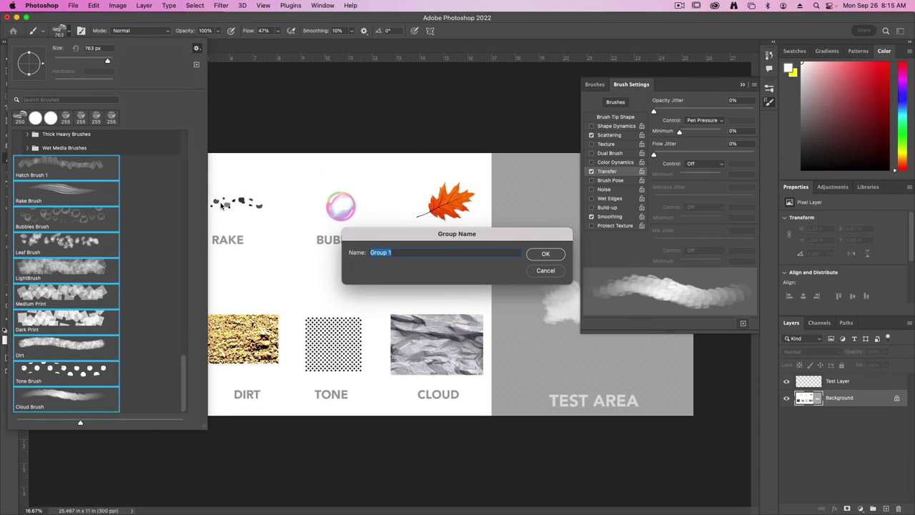
text(Ben Brushes)
key(Return)
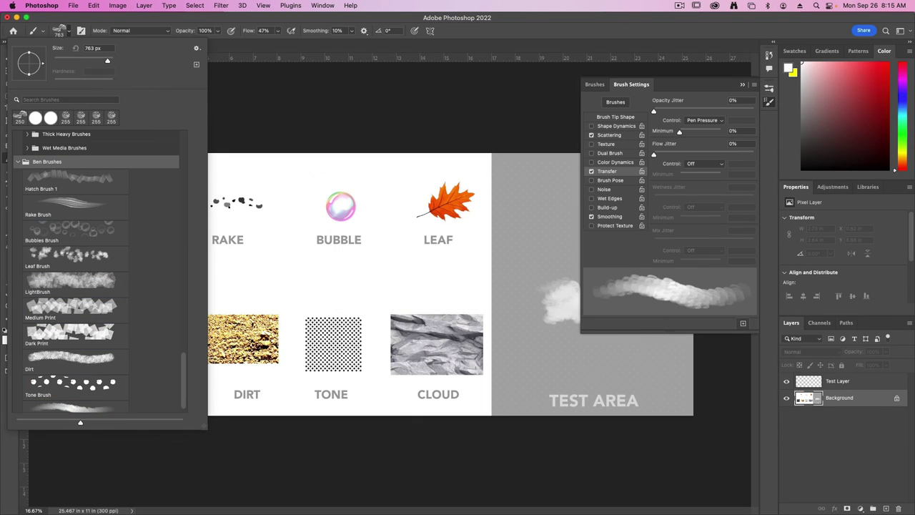
click(19, 161)
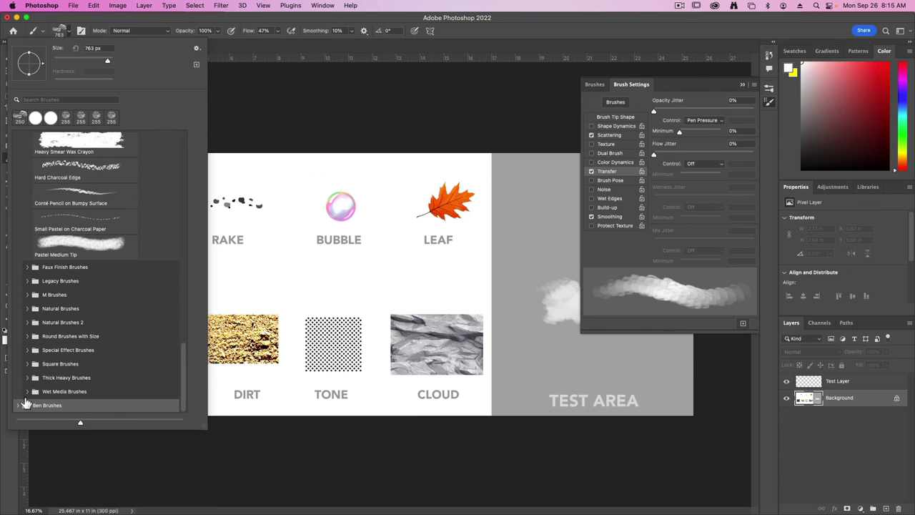
- Export the selected brushes as BensBrushes.abr into the Desktop > Brush Practice folder
click(195, 48)
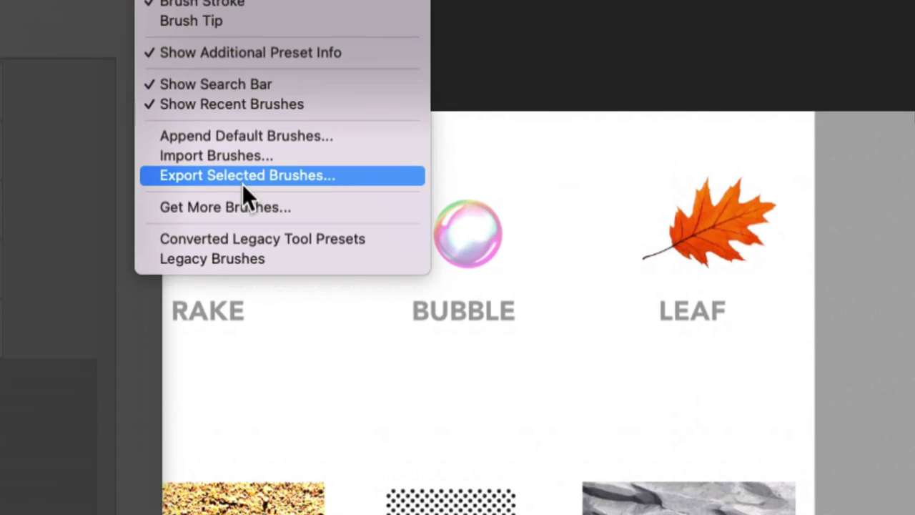
click(241, 180)
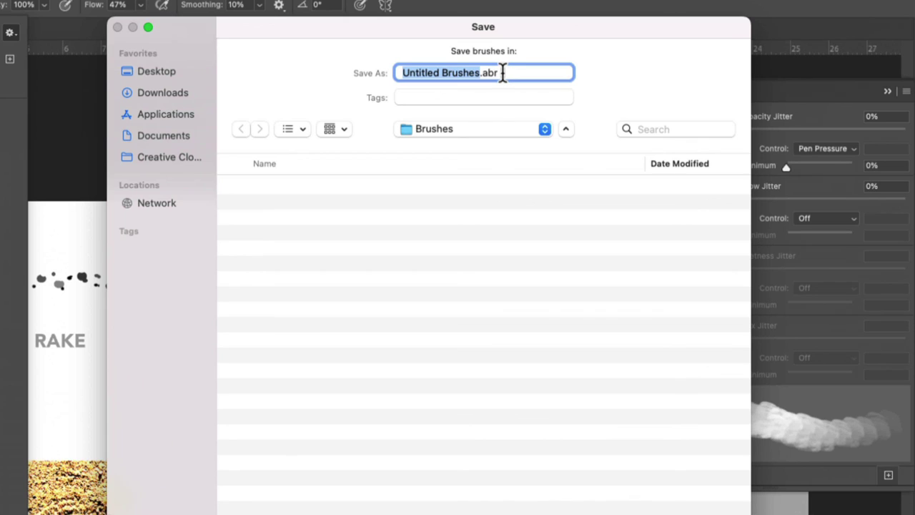
click(149, 70)
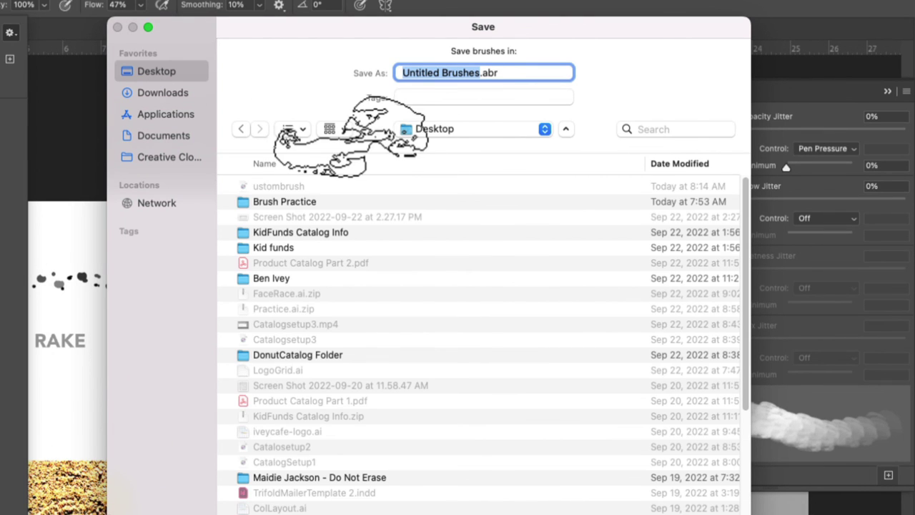
click(265, 201)
click(277, 186)
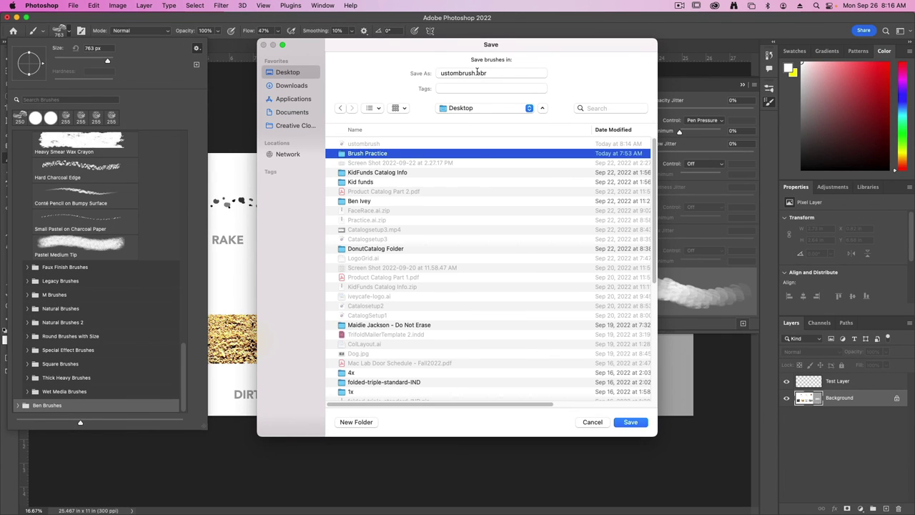
click(477, 72)
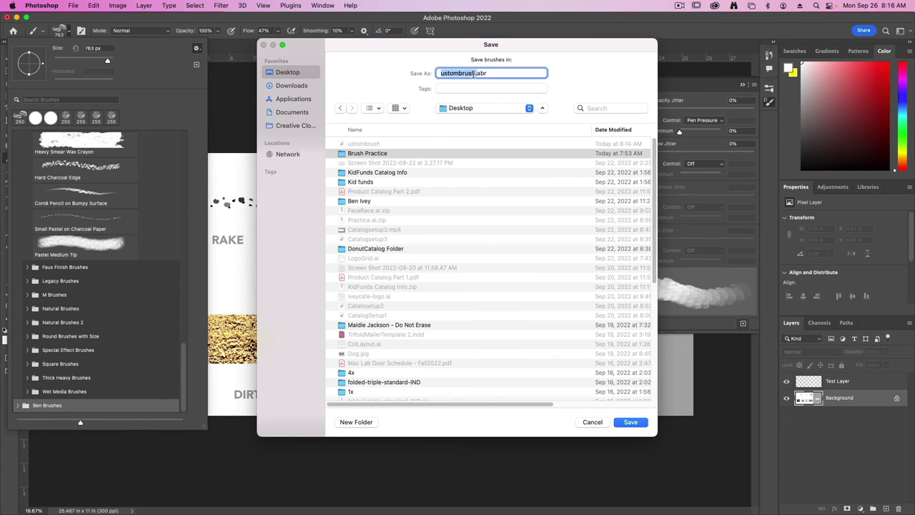
drag(477, 72, 401, 72)
text(BensBrushes)
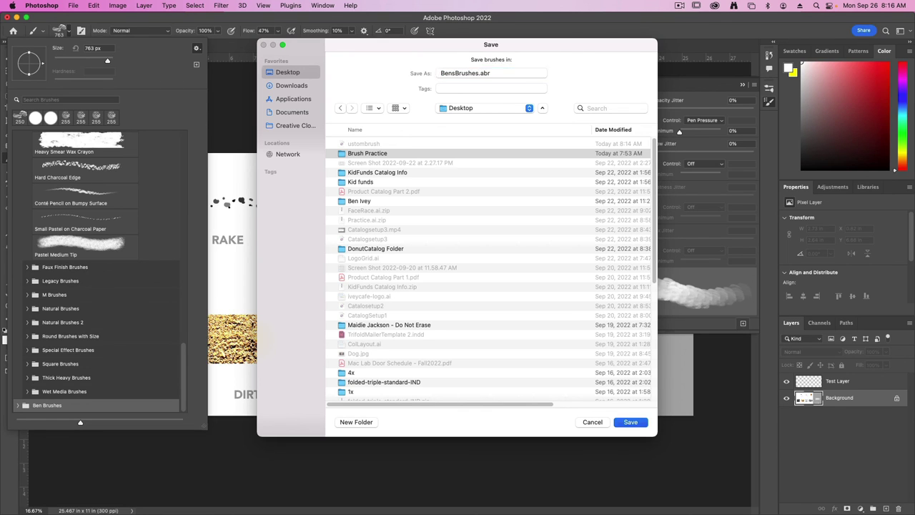
key(super+Down)
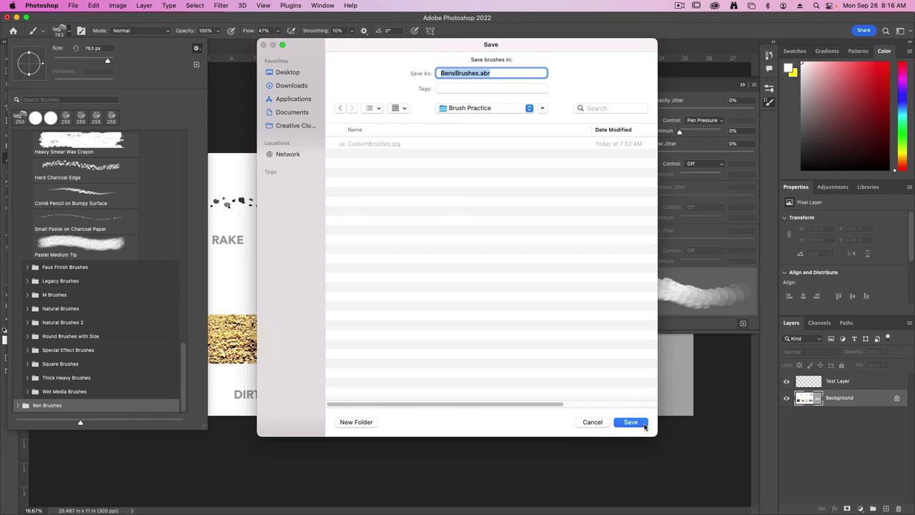
click(630, 422)
- Confirm BensBrushes.abr appears in the Brush Practice folder in Finder, previewing it briefly
key(ctrl+Up)
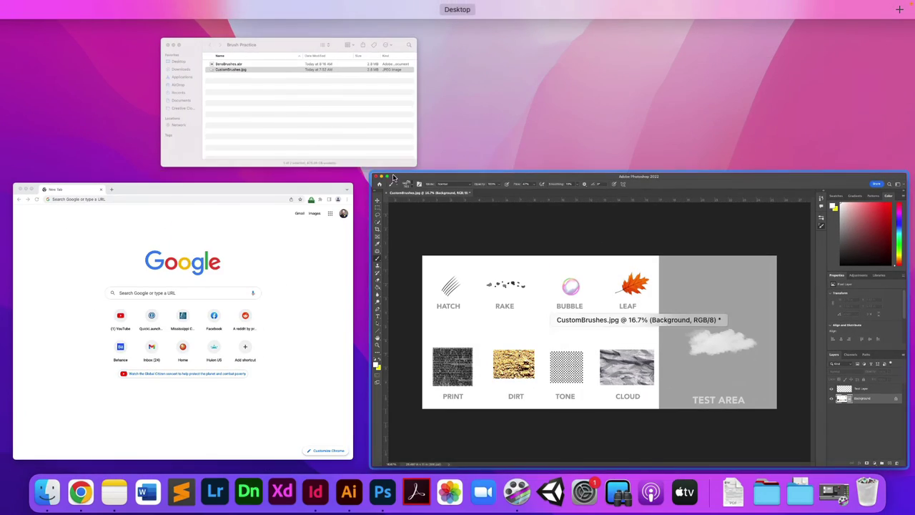
click(250, 90)
click(369, 129)
key(space)
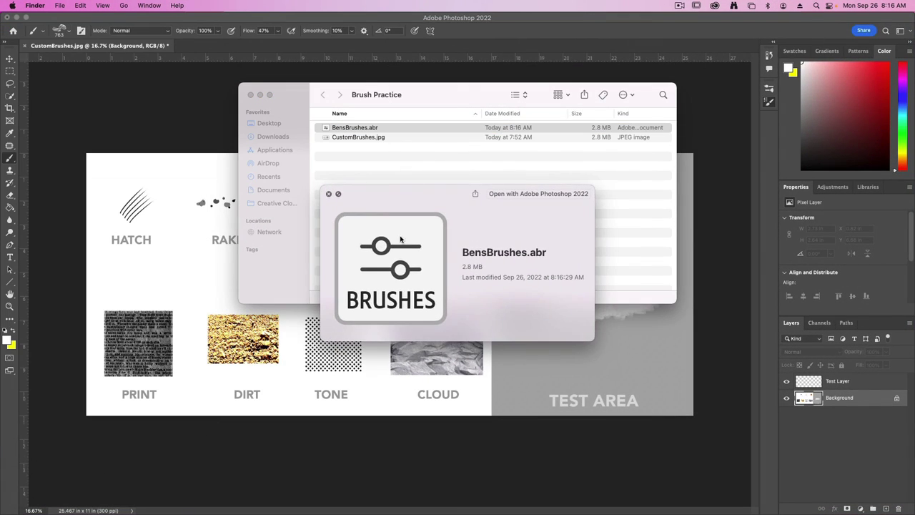
key(space)
click(397, 199)
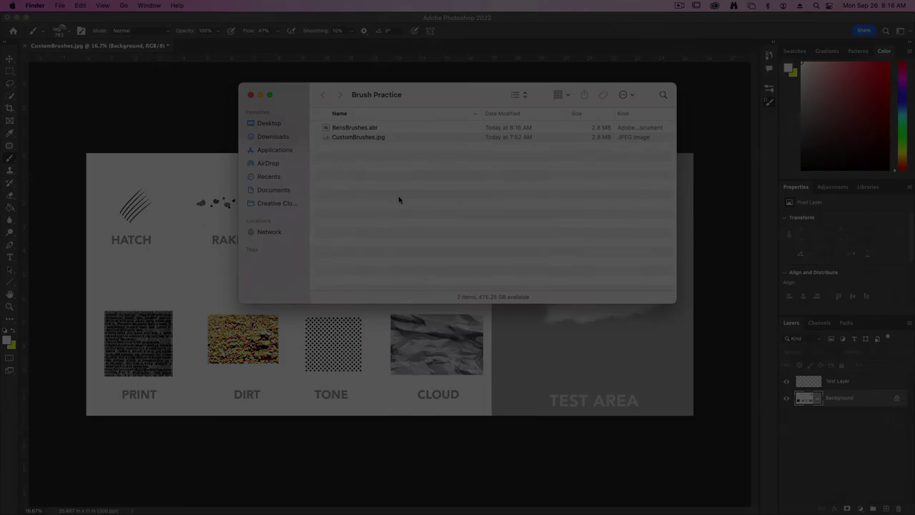